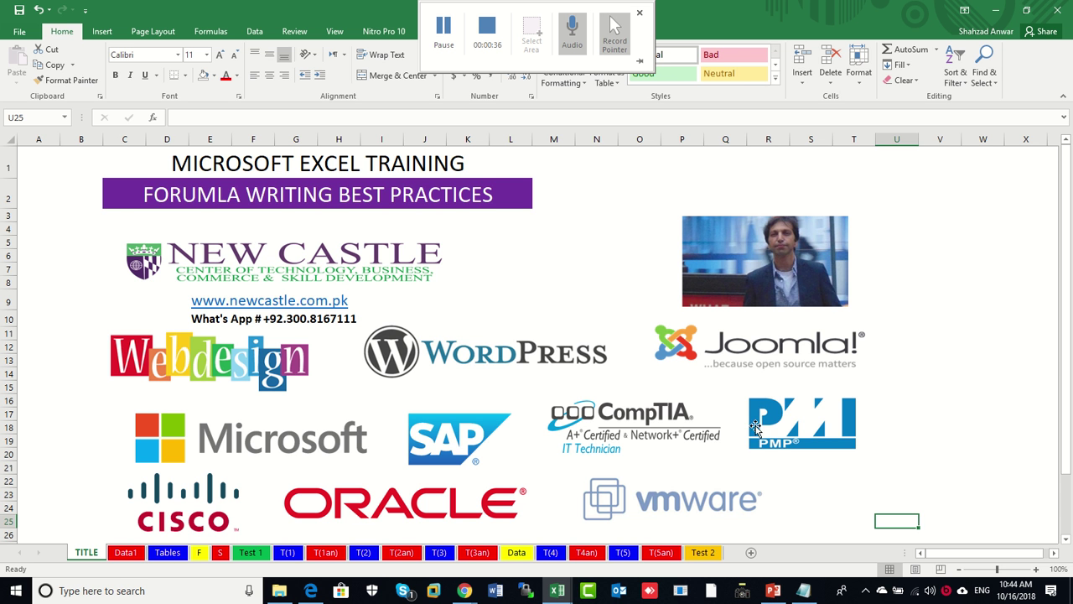
Switch to the Data1 sheet with the North/Amazon-filtered sales table and its slicers
left_click(126, 554)
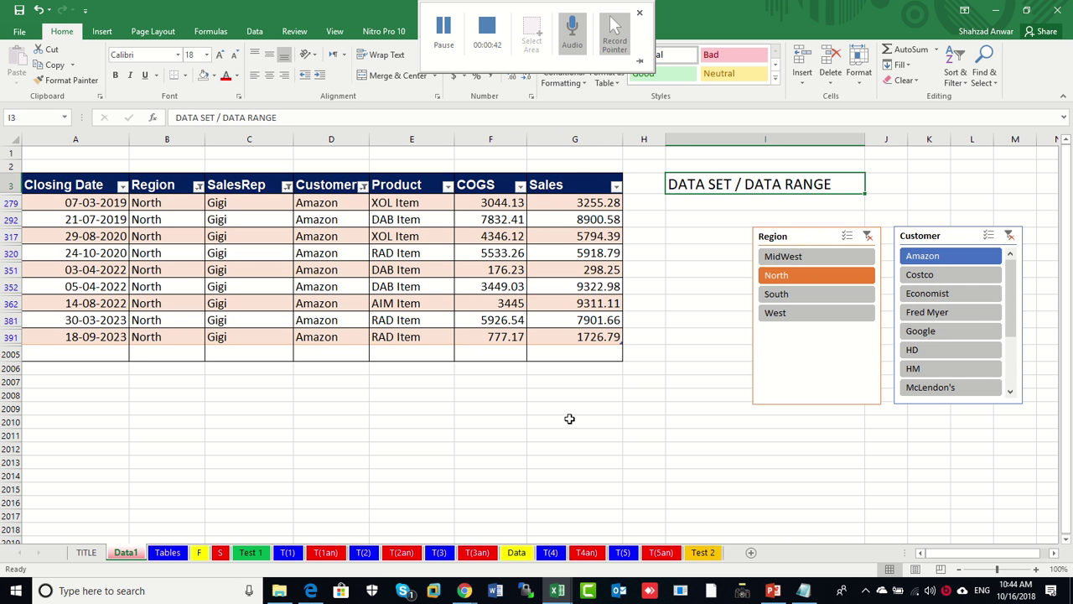
Clear the Region and Customer slicer filters so every region and customer is listed
left_click(500, 180)
left_click(698, 442)
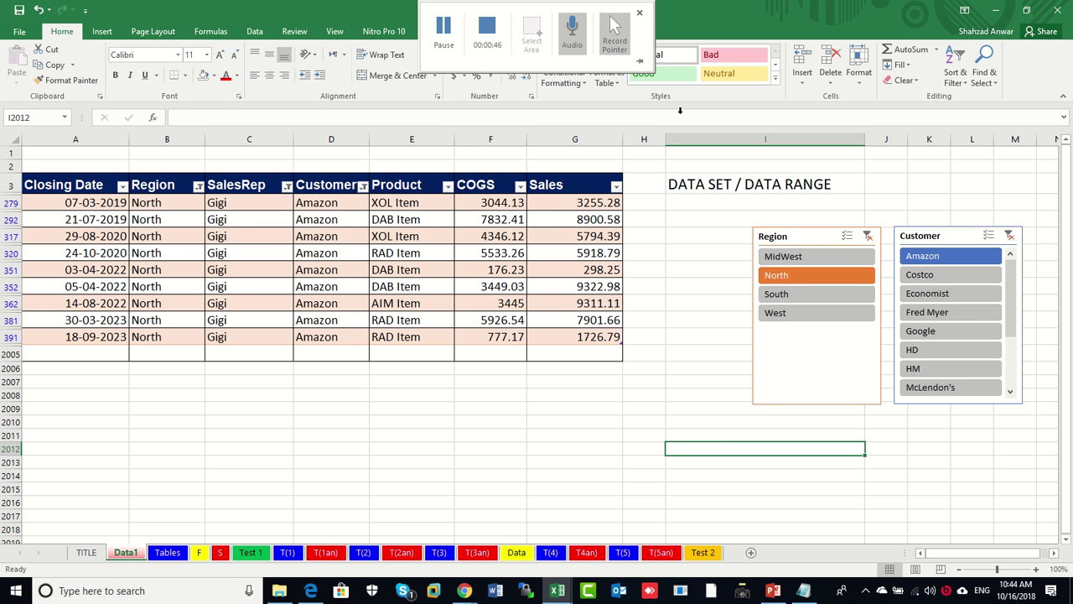
left_click(695, 395)
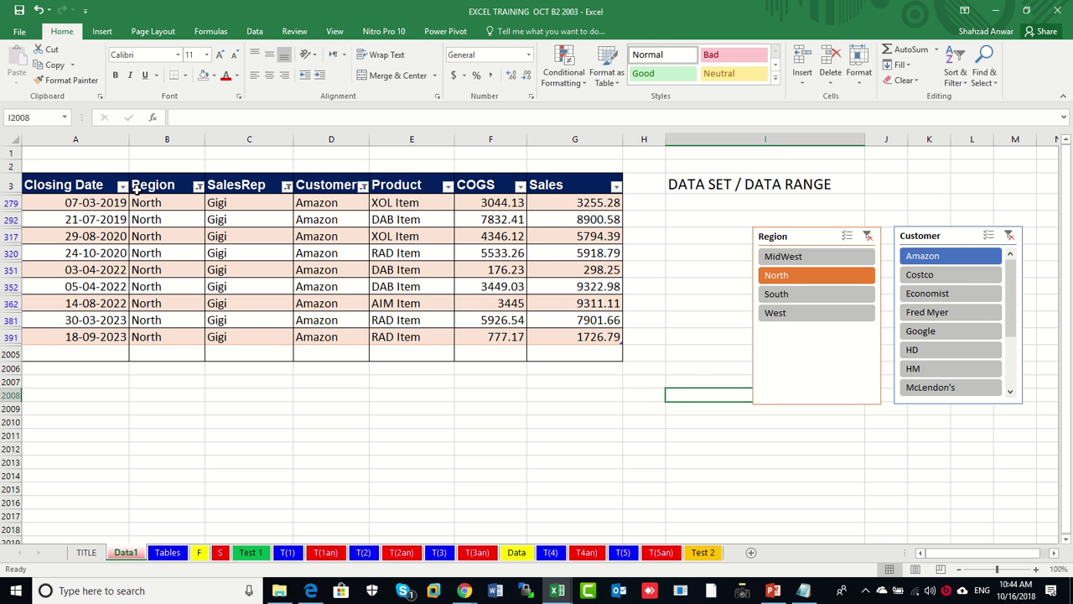
left_click(225, 185)
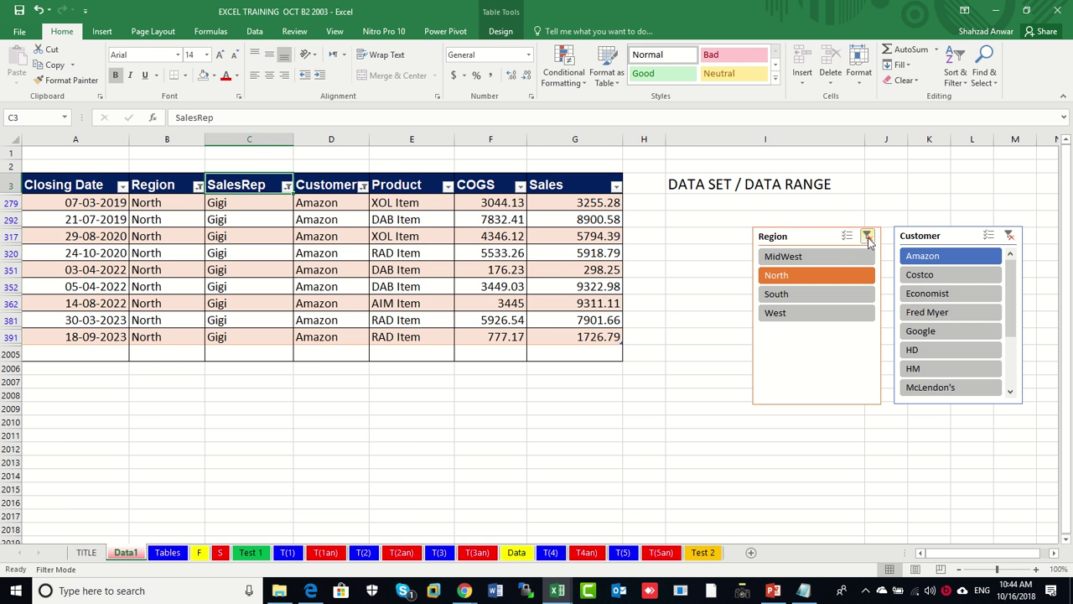
left_click(868, 235)
left_click(1007, 236)
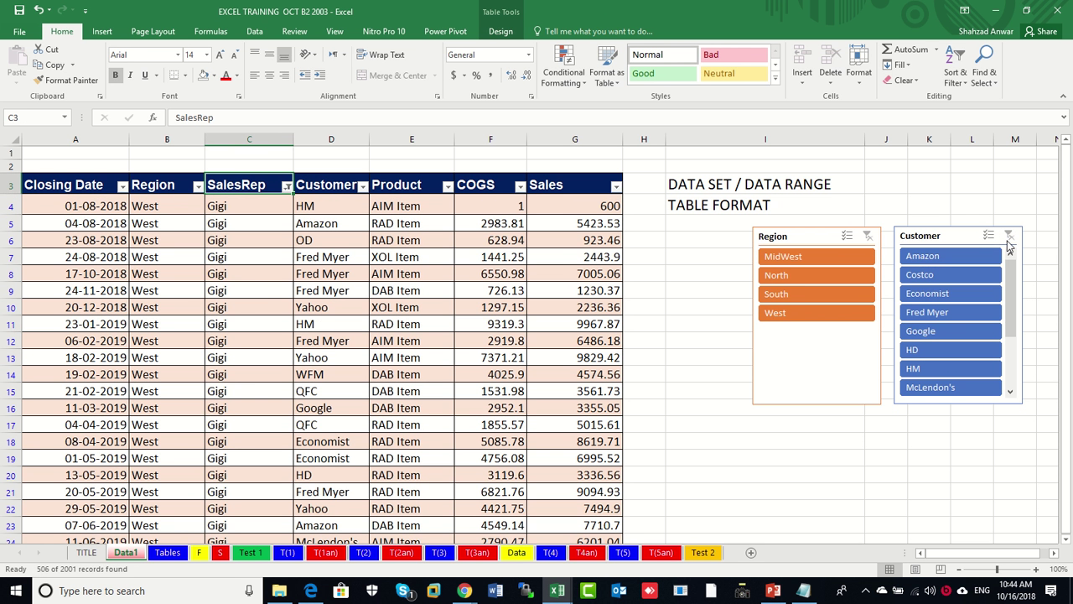
left_click(57, 203)
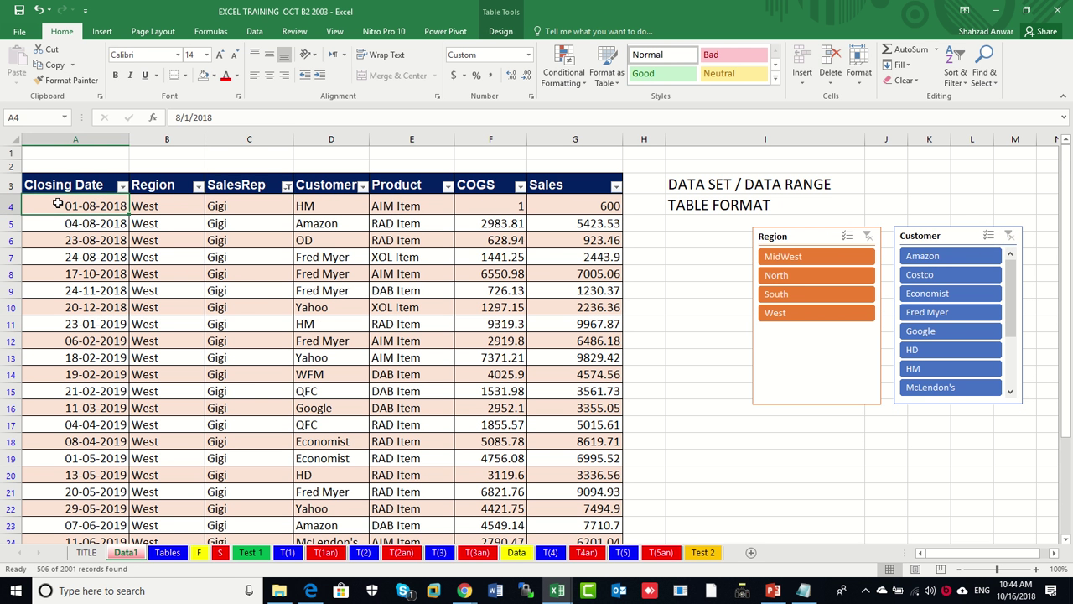
left_click(99, 186)
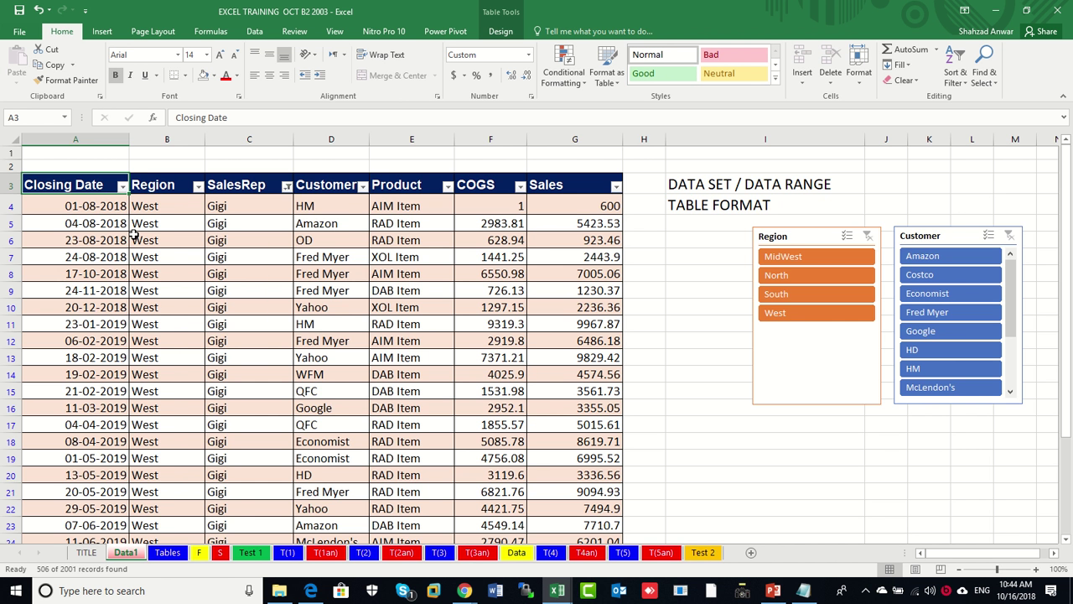
Jump to the table's last row, its last column, then back up to the Sales header
key("ctrl+Down")
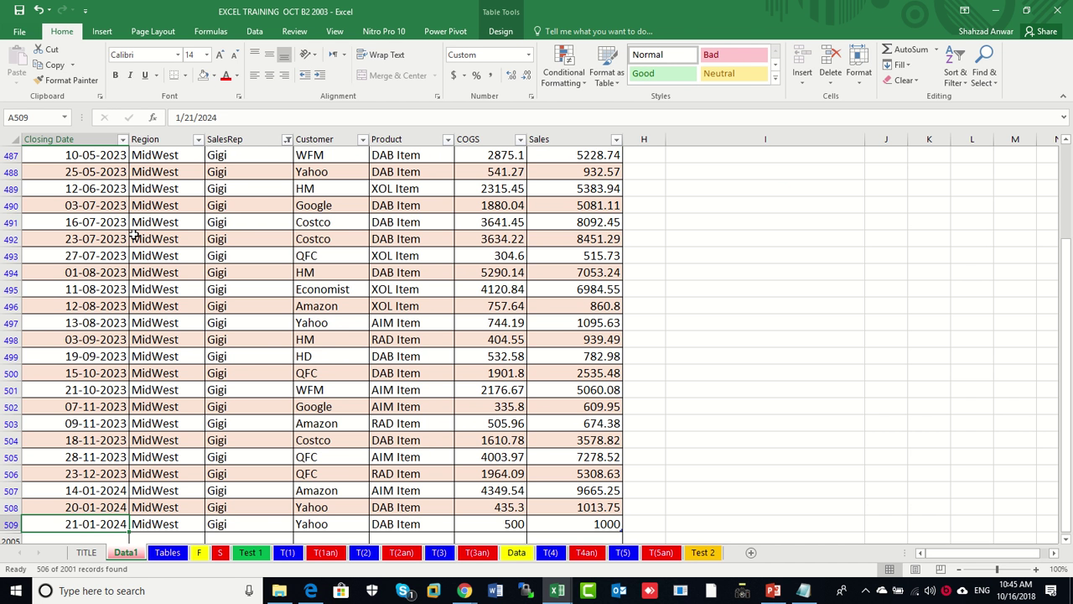
key("ctrl+Right")
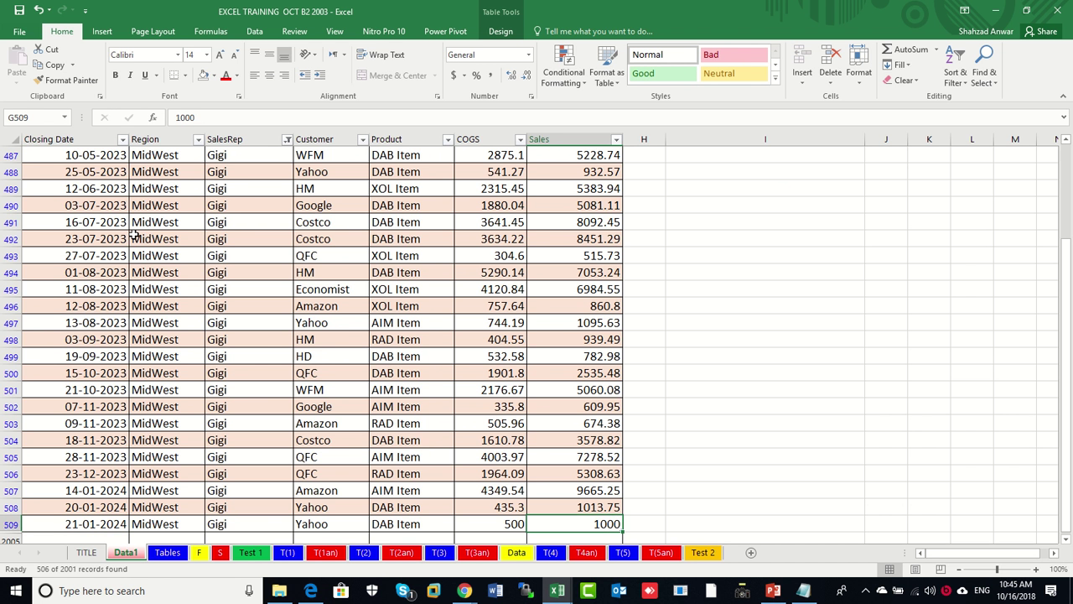
key("ctrl+Up")
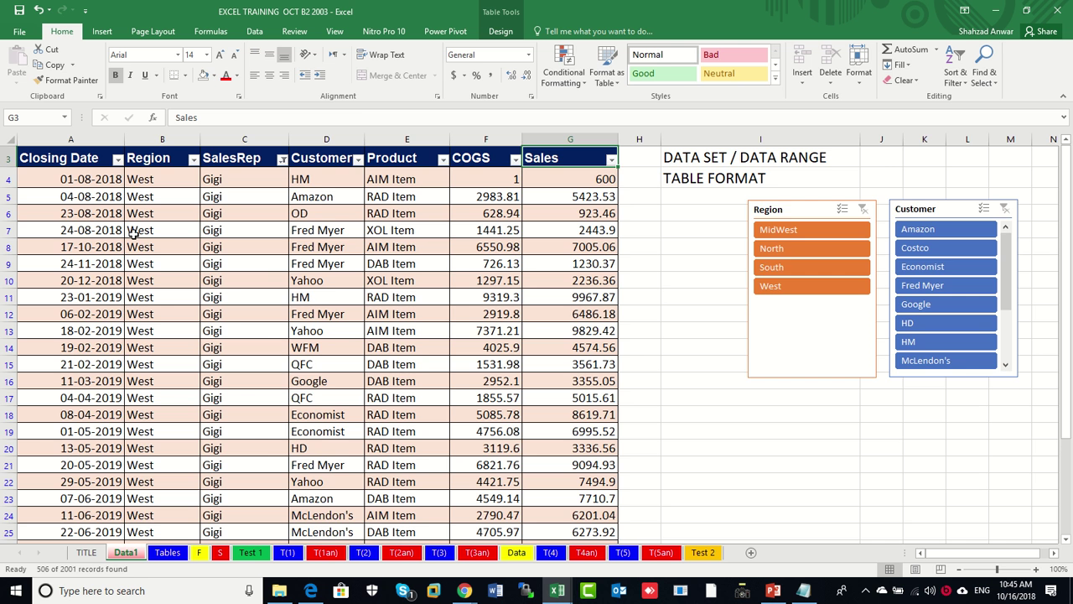
Select the empty cell just below the last Sales value in row 509
scroll(193, 251, "down", 4)
scroll(301, 277, "down", 5)
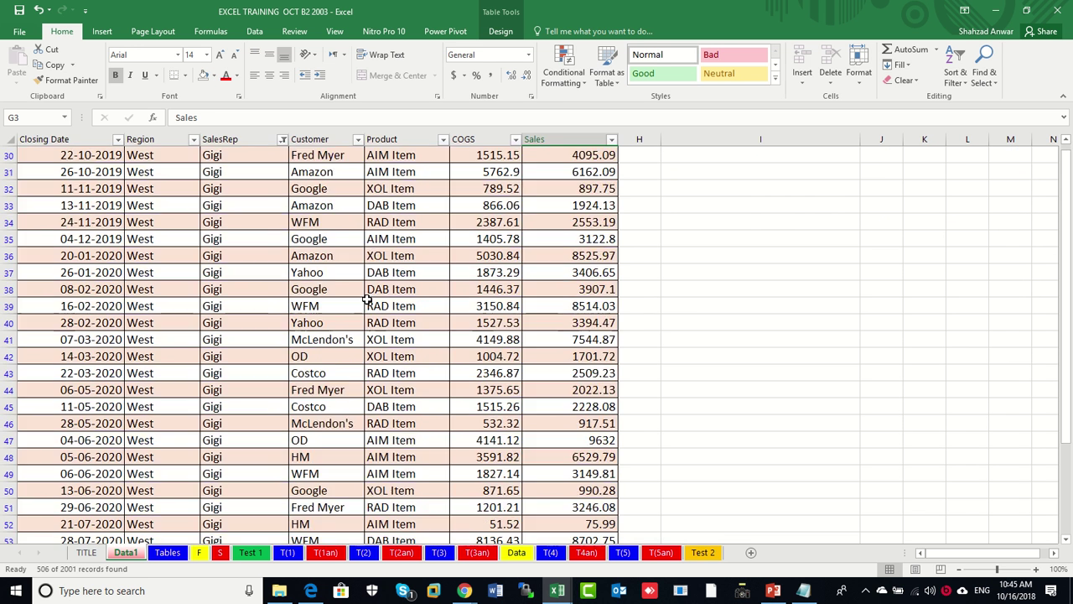
scroll(368, 302, "down", 7)
scroll(372, 300, "down", 1)
scroll(371, 300, "down", 5)
scroll(371, 300, "down", 6)
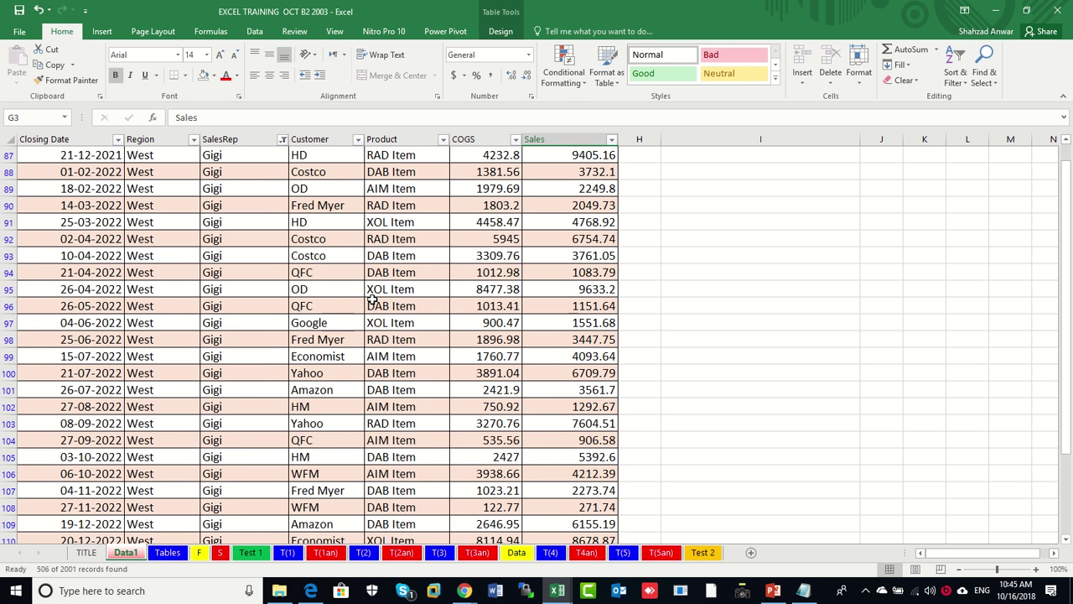
left_click(575, 221)
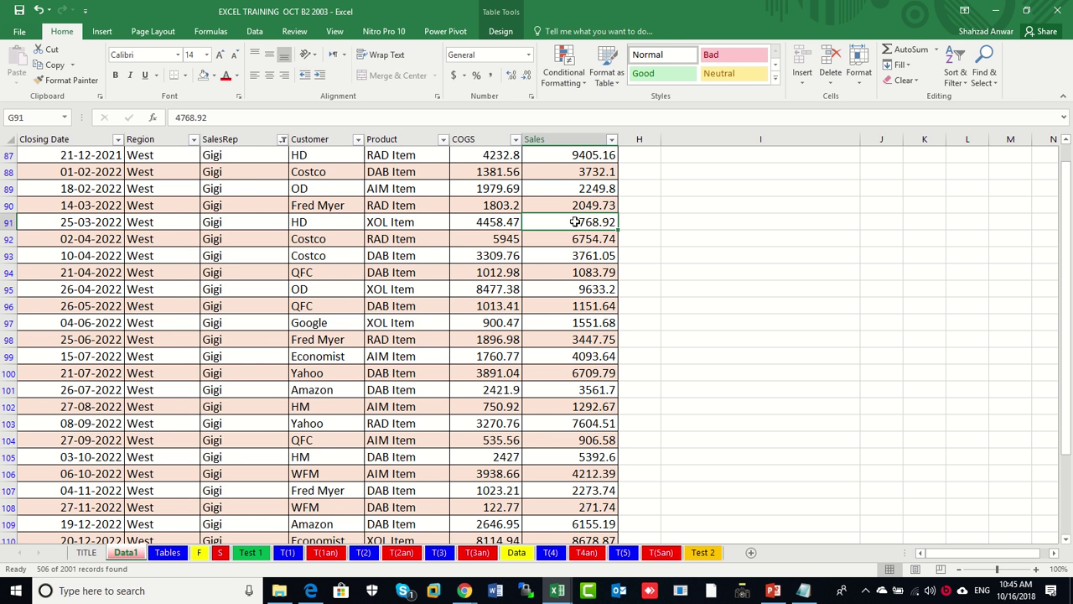
key("ctrl+Down")
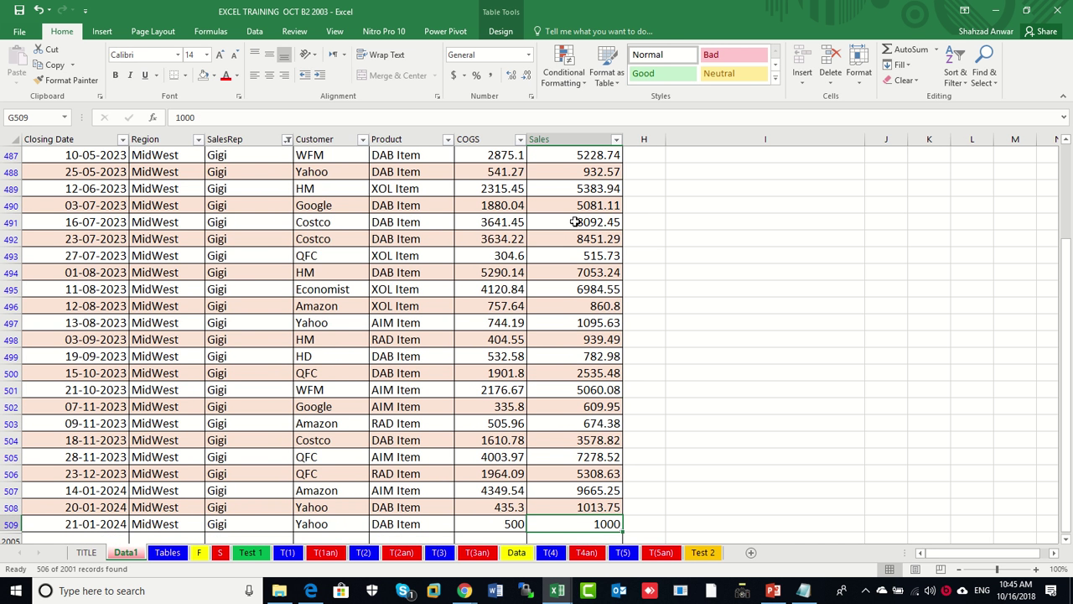
key("Down")
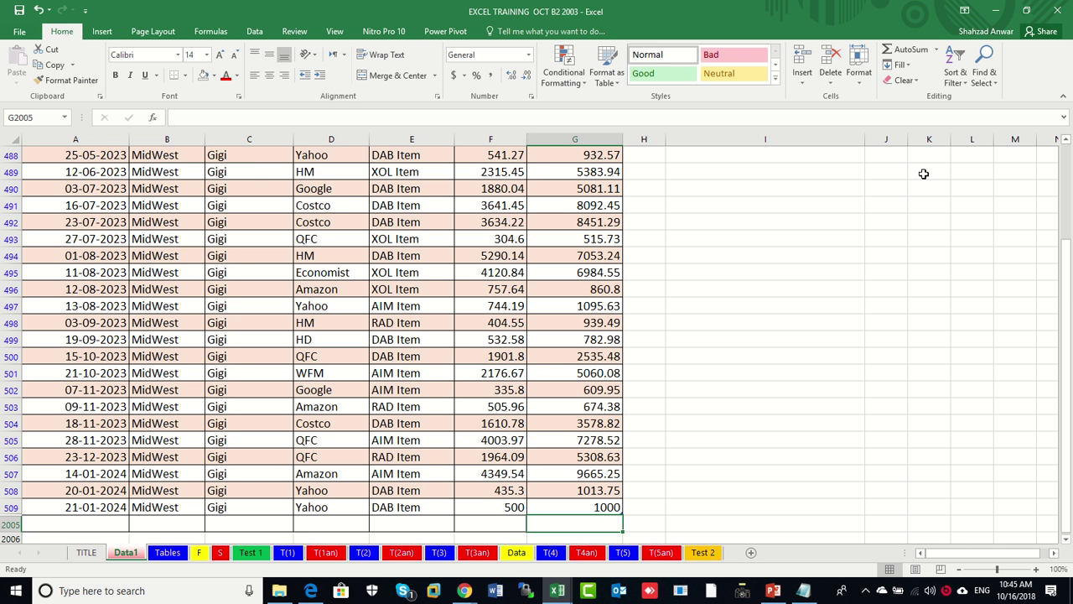
AutoSum the Sales column with SUBTOTAL(109,[Sales]), giving 2538346.89, and inspect the formula
left_click(920, 52)
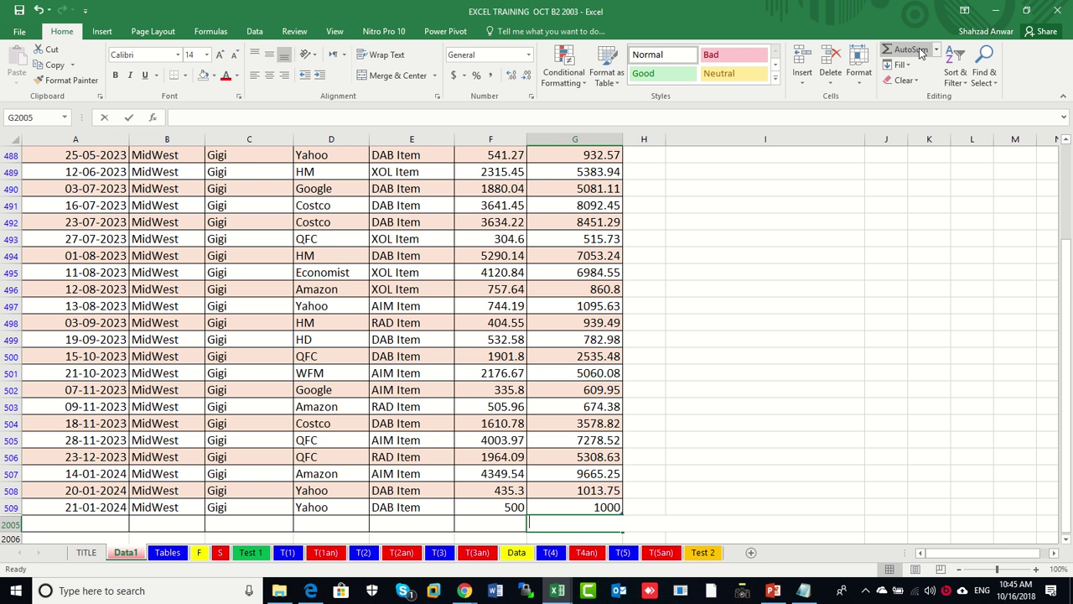
left_click(920, 52)
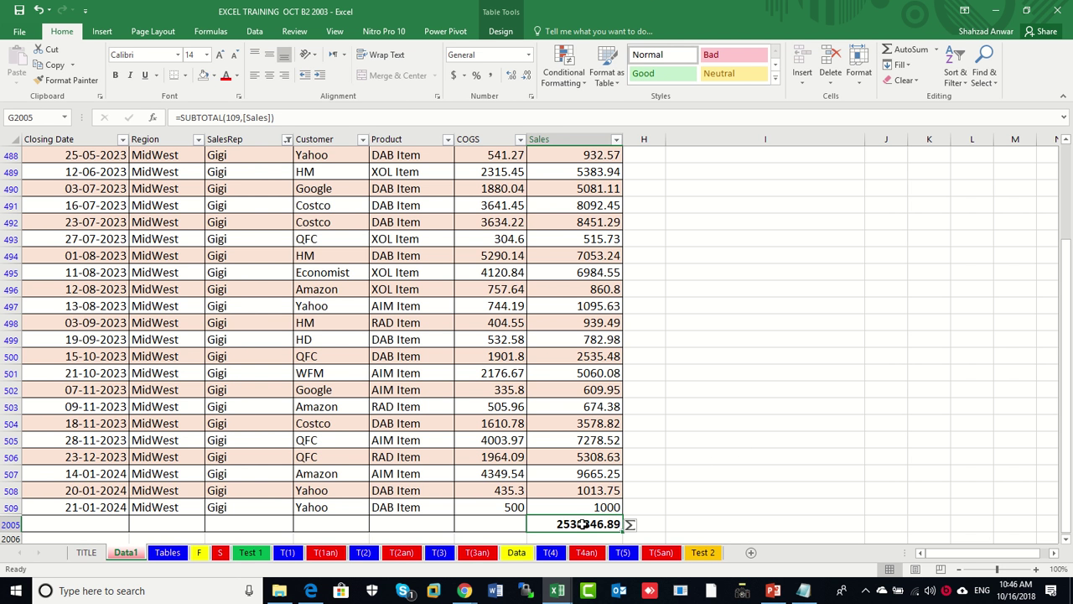
double_click(585, 524)
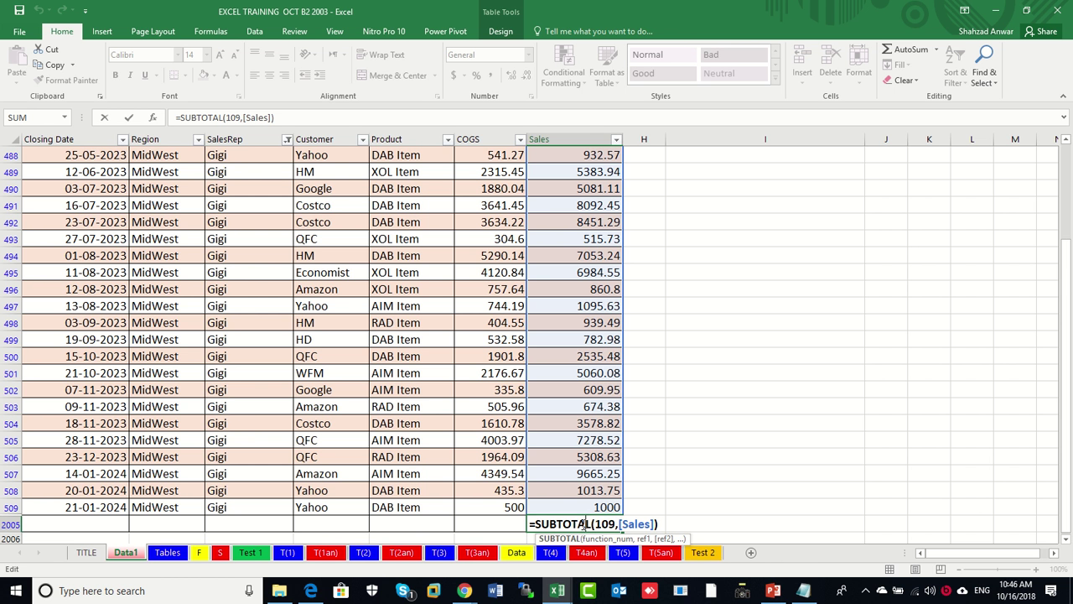
key("Escape")
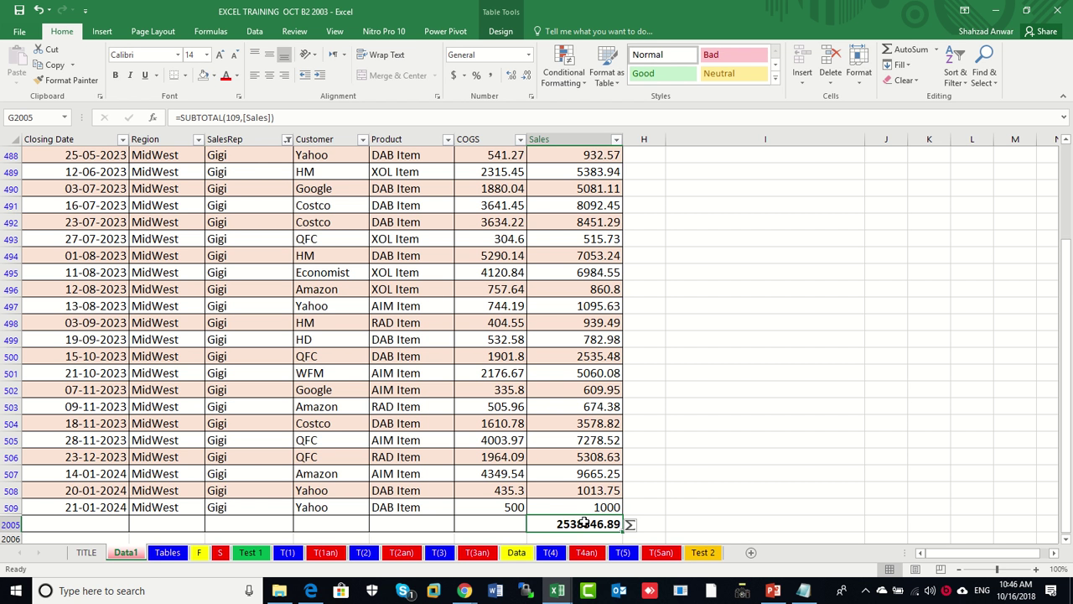
double_click(584, 522)
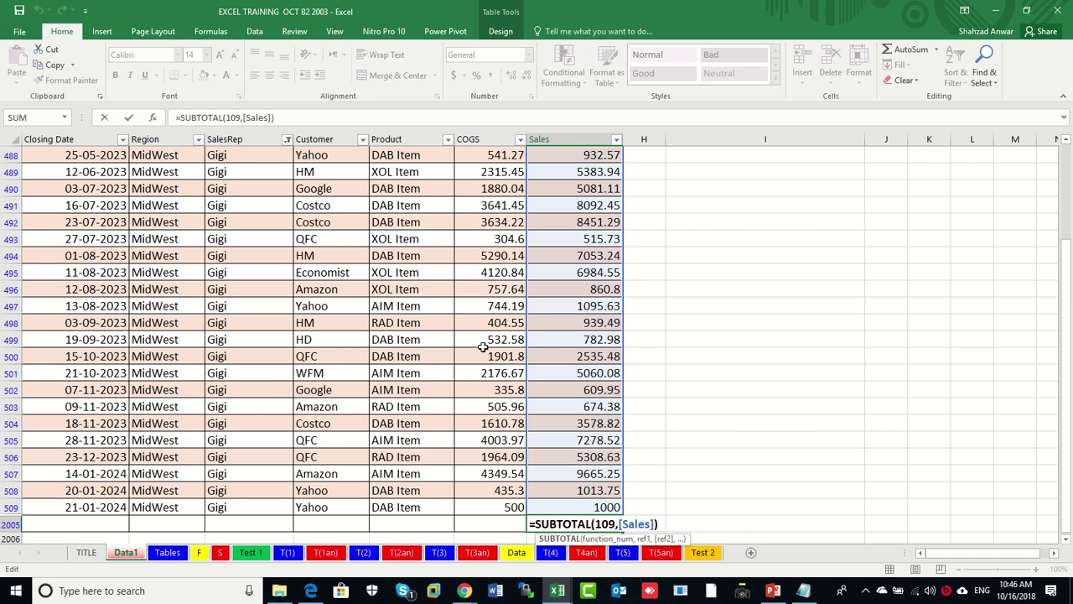
key("Escape")
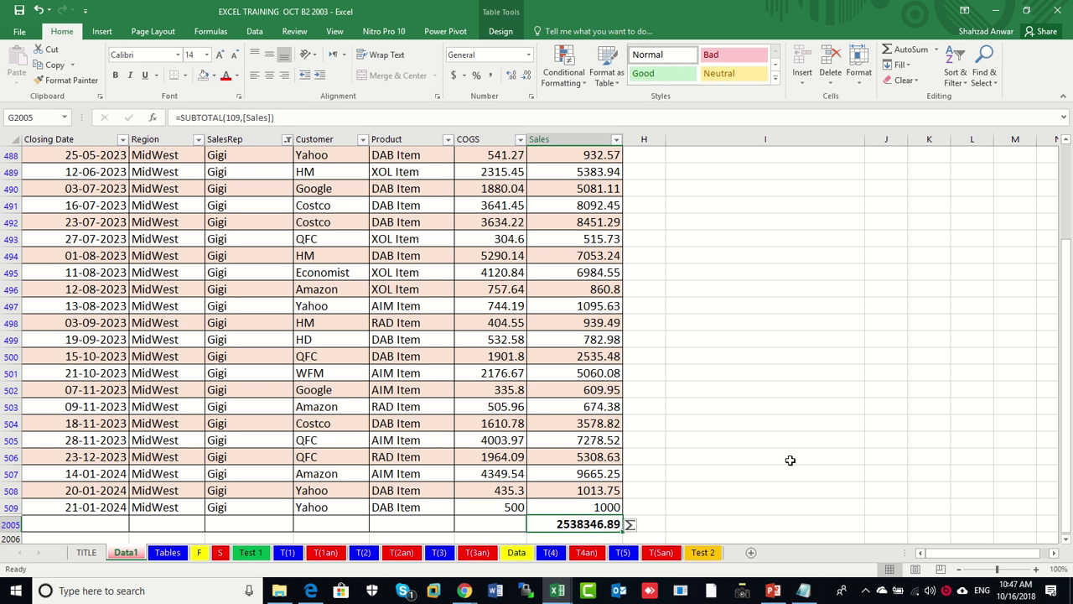
Start a =SUM( formula below the Sales column with the range beginning at G4
type("=S")
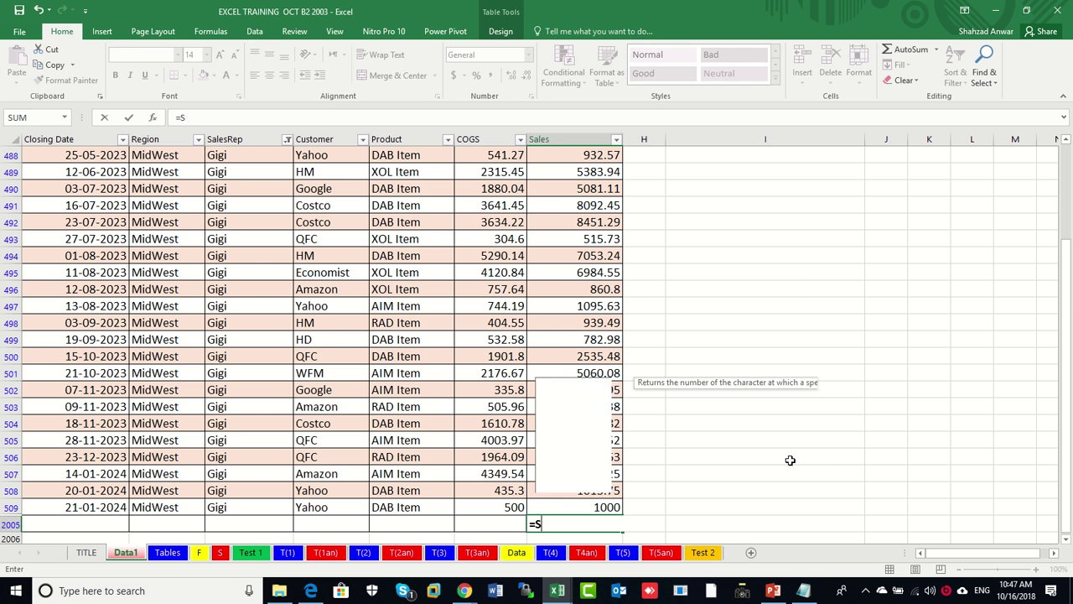
type("UM")
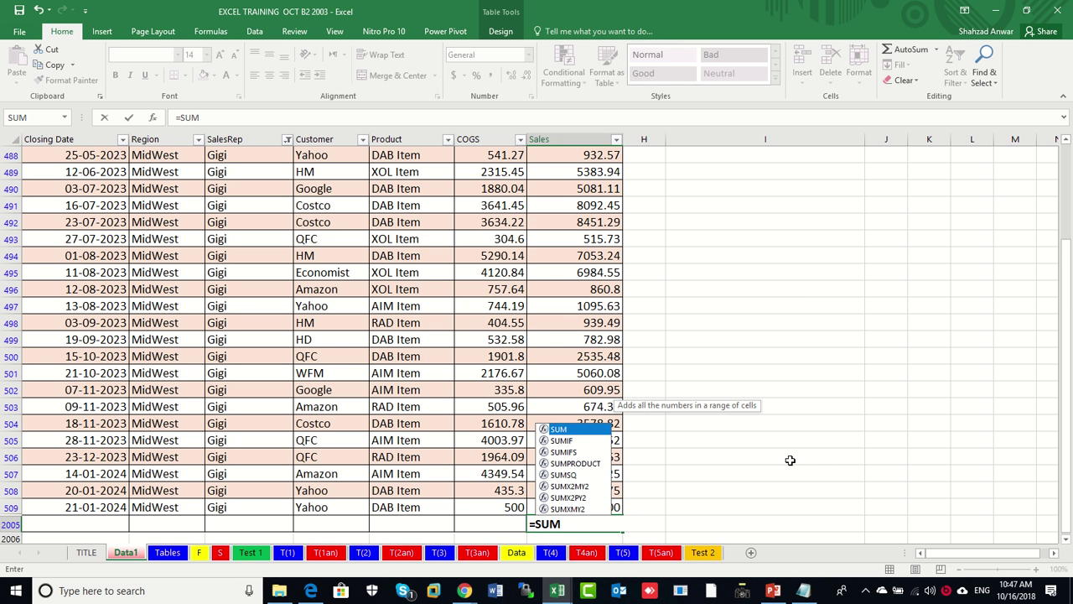
type("(")
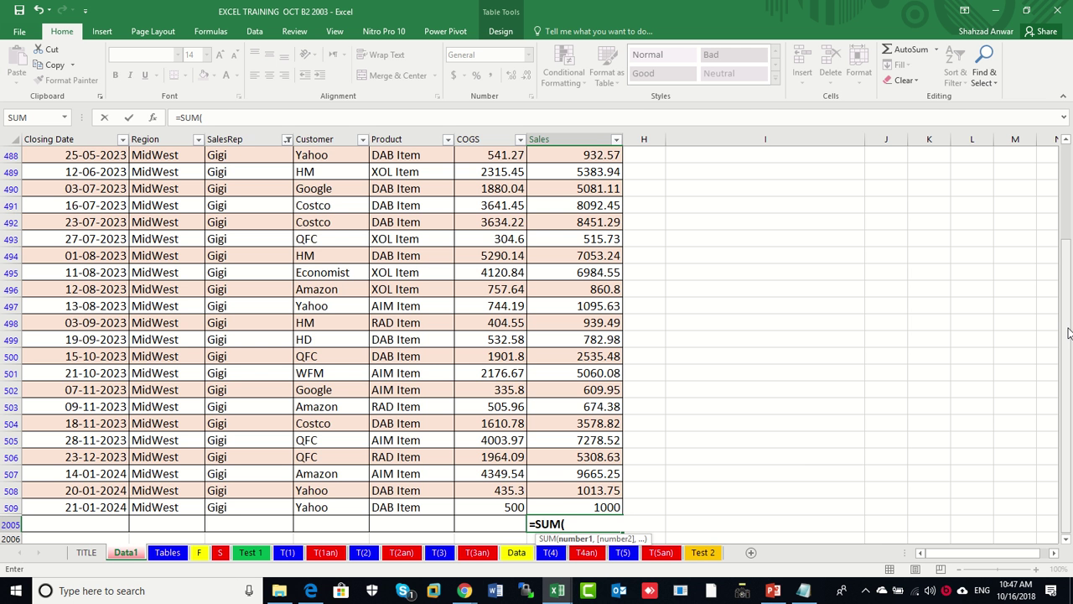
left_click_drag(1066, 321, 1070, 179)
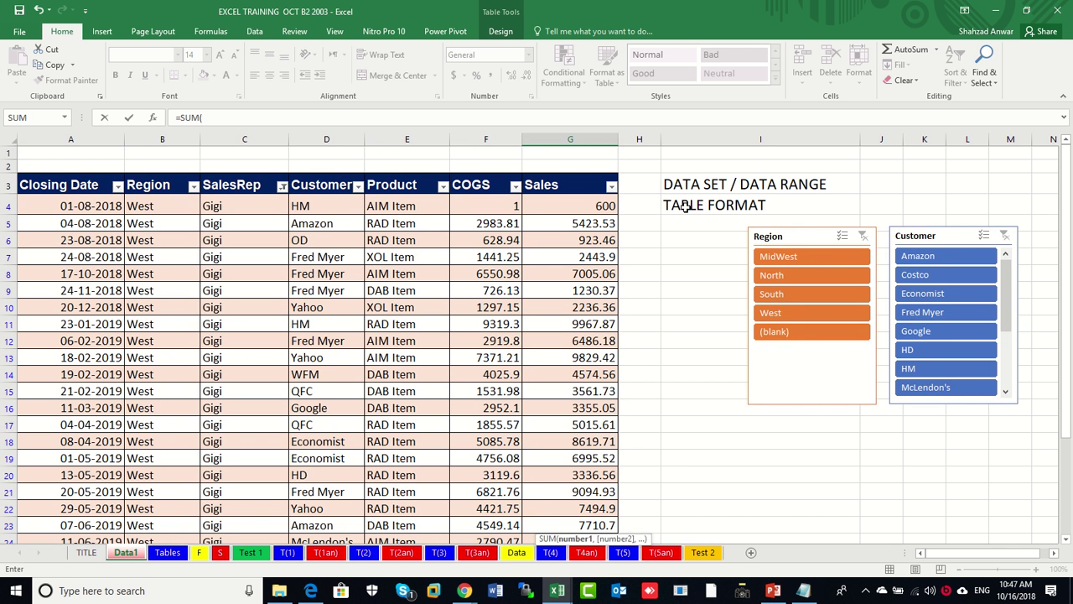
left_click(599, 204)
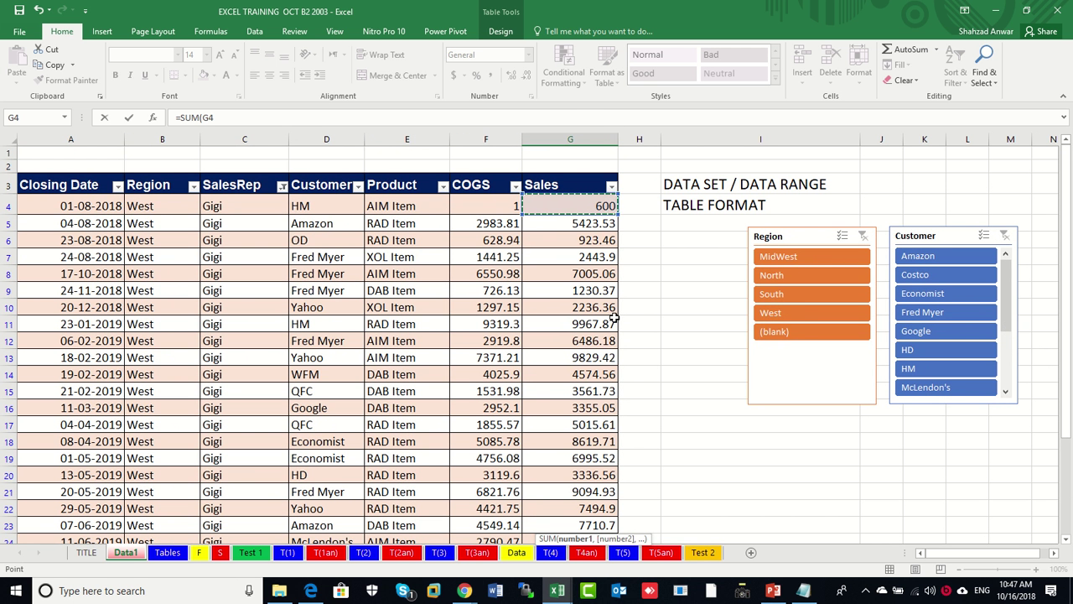
scroll(610, 276, "down", 2)
scroll(611, 302, "down", 3)
scroll(611, 329, "down", 2)
scroll(611, 330, "down", 4)
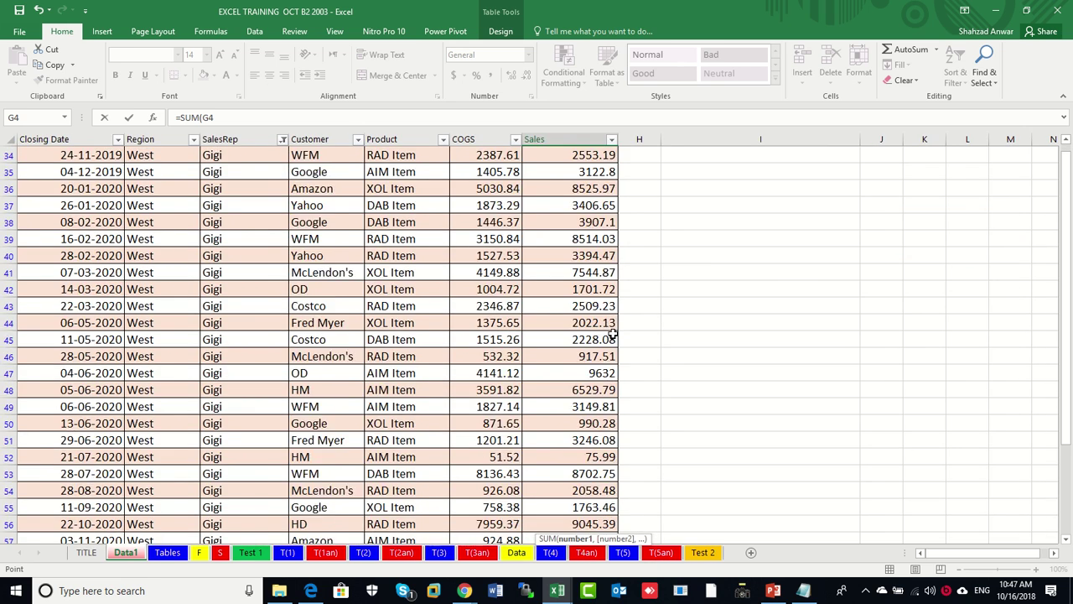
scroll(603, 444, "down", 4)
scroll(597, 487, "down", 3)
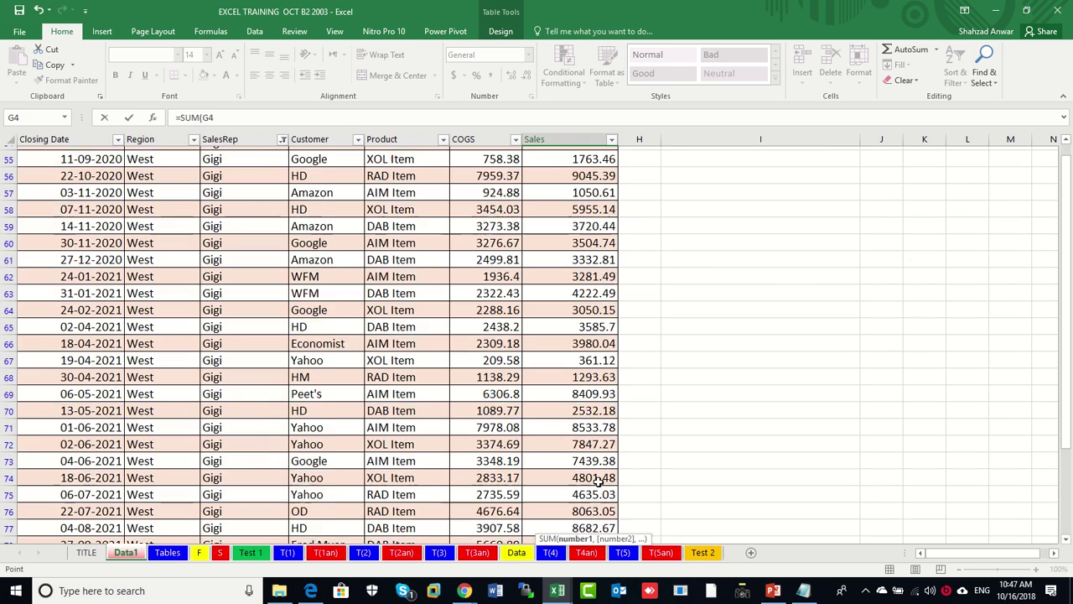
scroll(597, 486, "down", 1)
Extend the range to G509 and enter =SUM(G4:G509), showing 2538346.89
left_click(1068, 528)
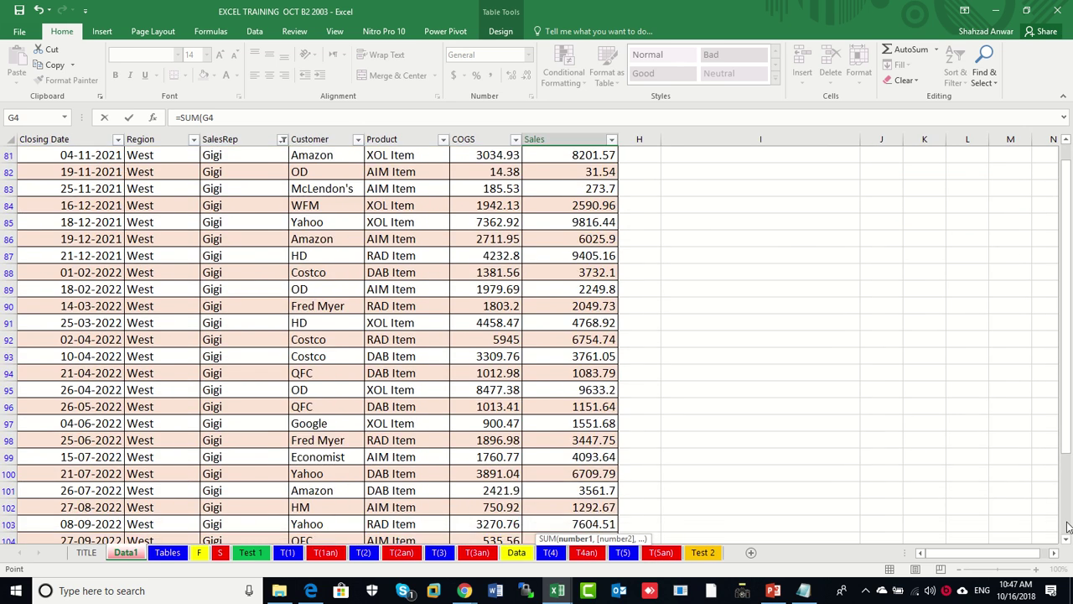
left_click(1068, 528)
left_click(1072, 503)
left_click_drag(1071, 503, 1071, 528)
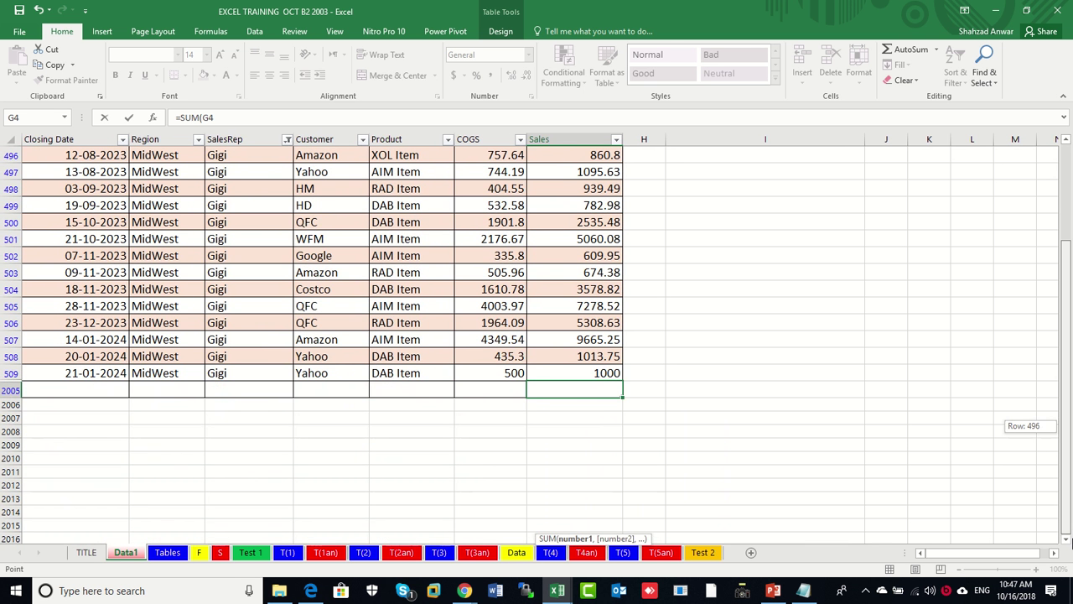
left_click(604, 372, "shift")
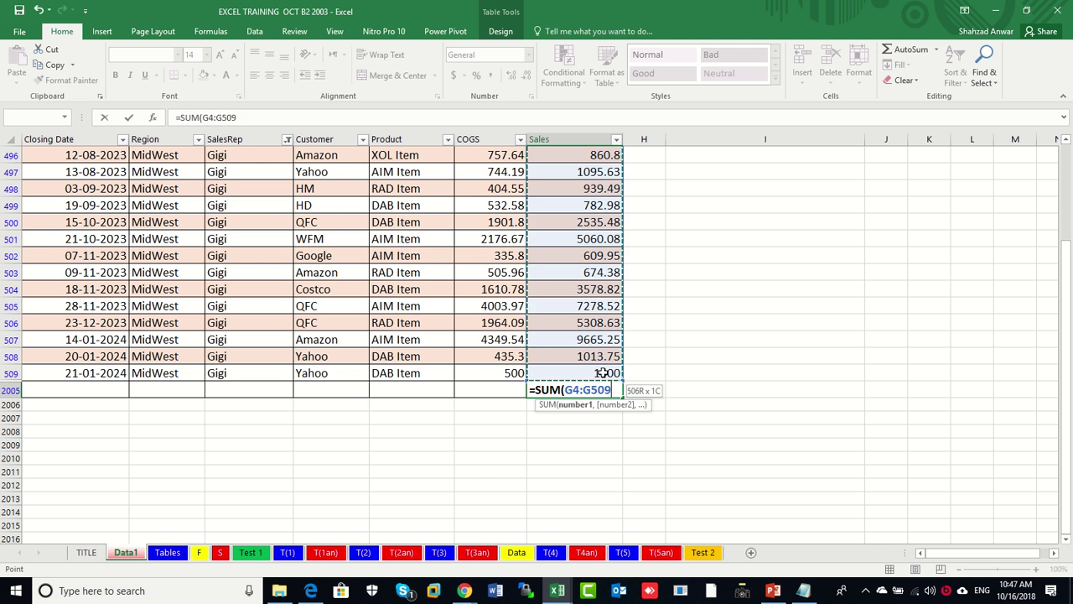
type(")")
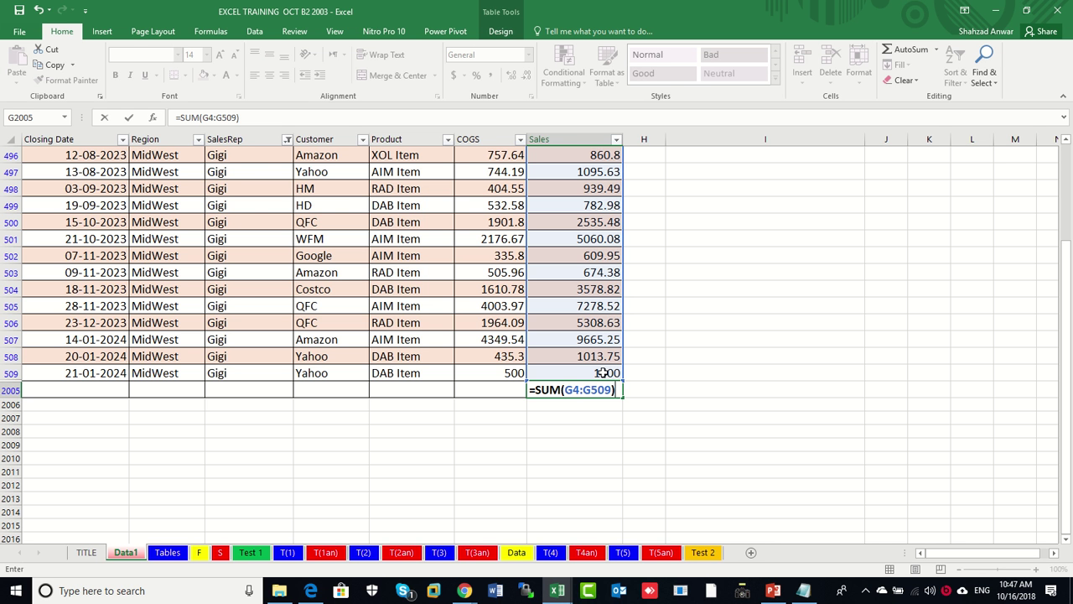
key("Return")
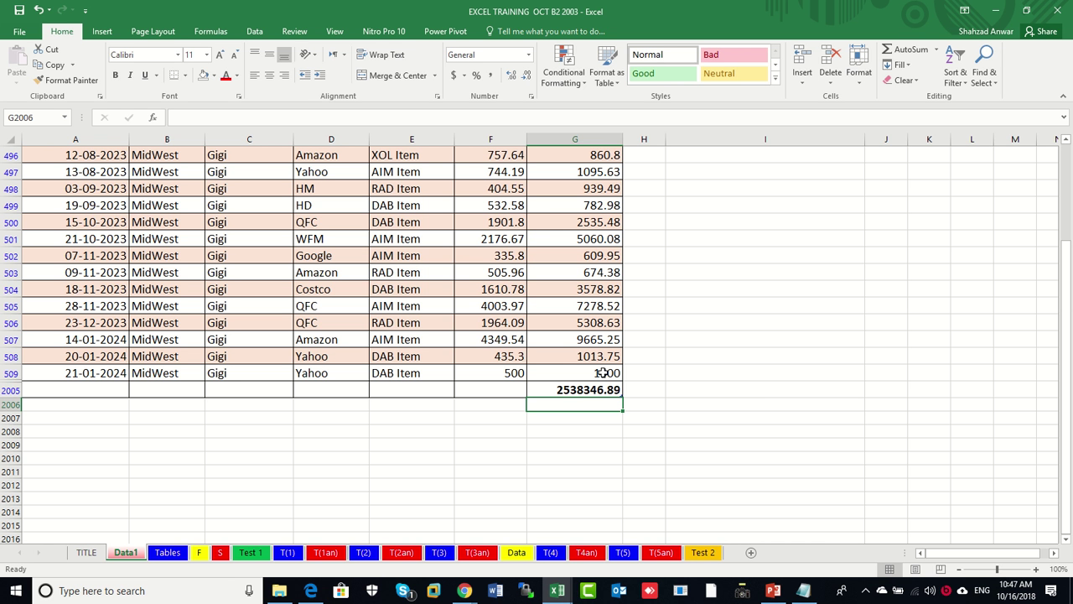
Widen column I to about 29 characters and type the label SUM in I2005
left_click(753, 389)
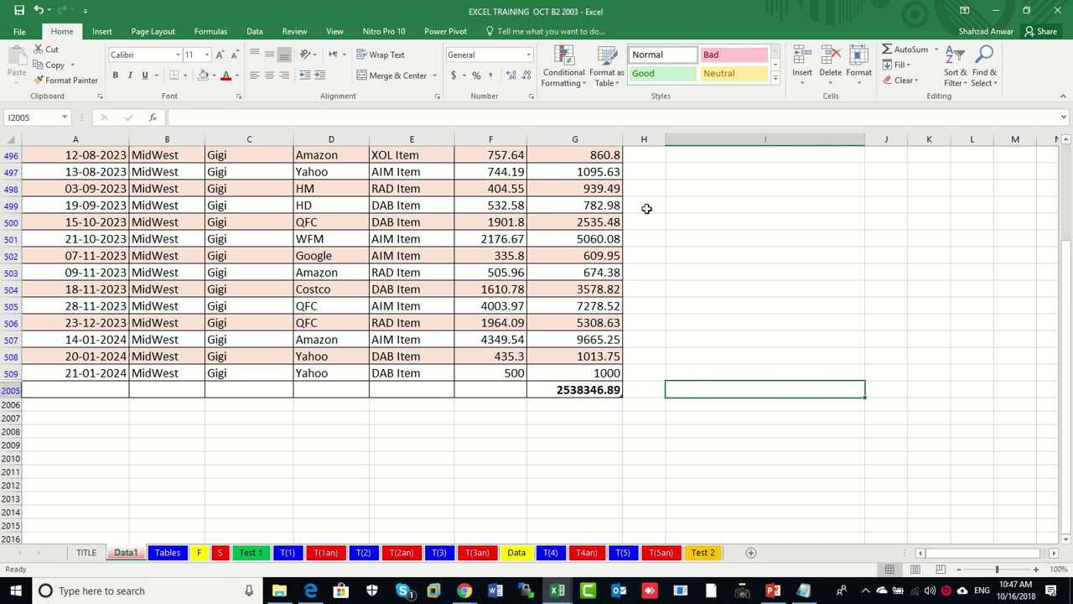
left_click_drag(665, 141, 948, 142)
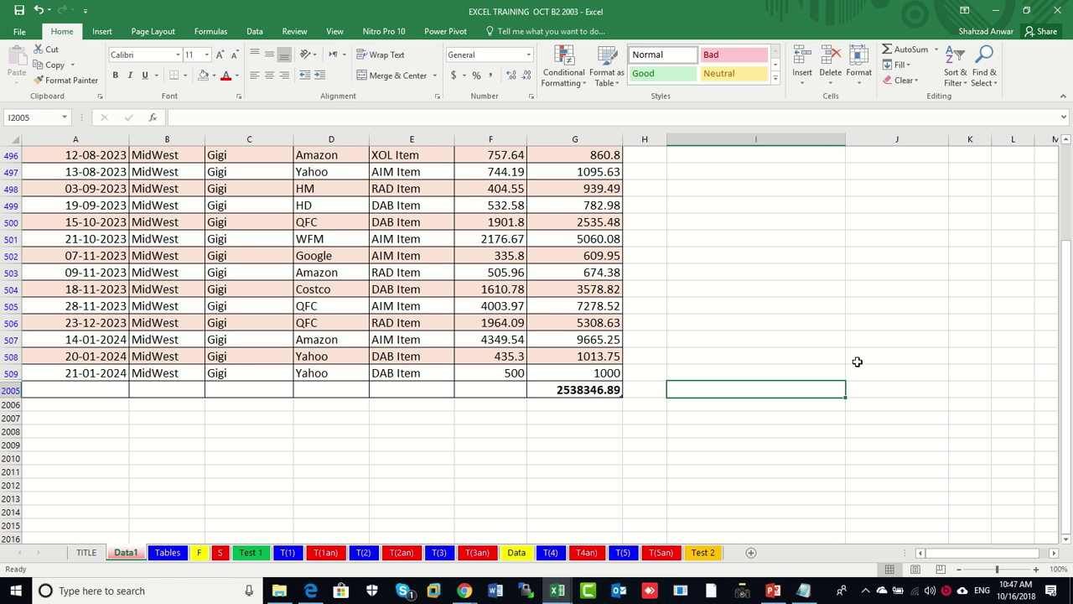
type("SU")
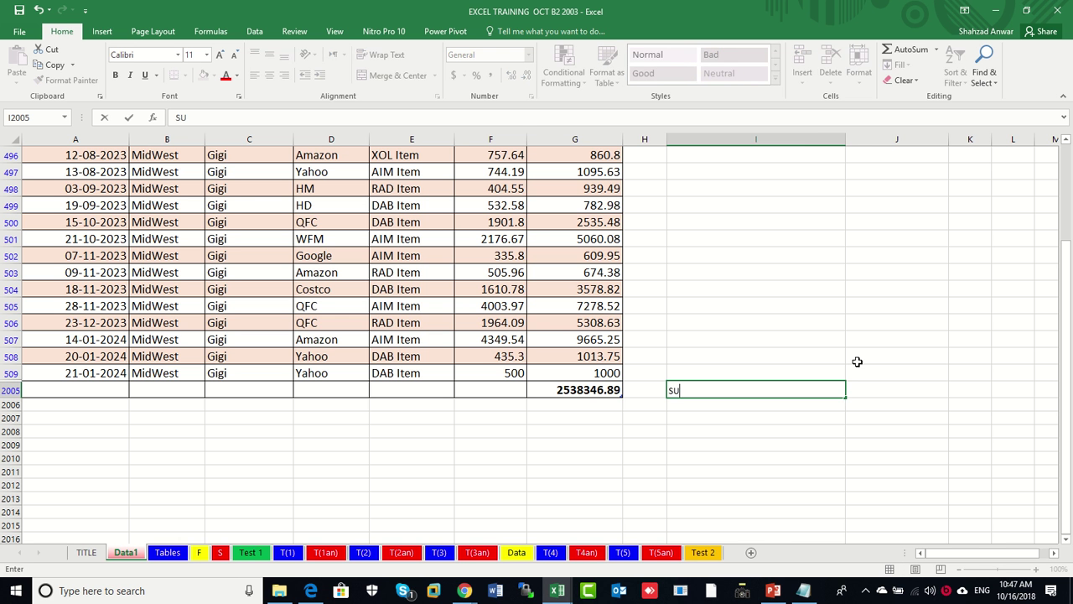
type("M")
key("Tab")
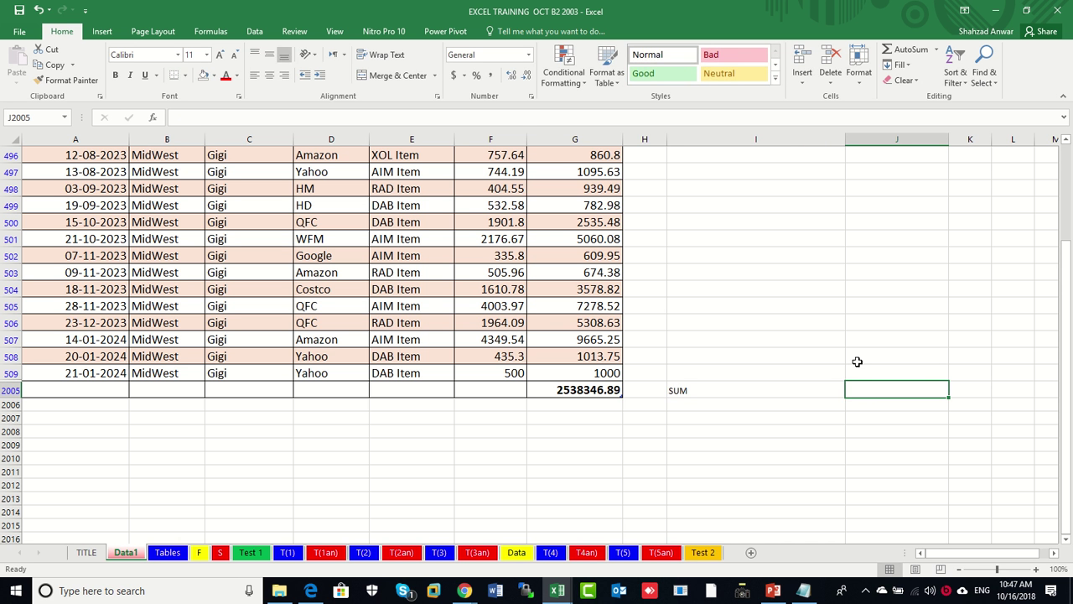
Enter =SUM(G4:G509) in J2005, showing 2538346.9
type("=")
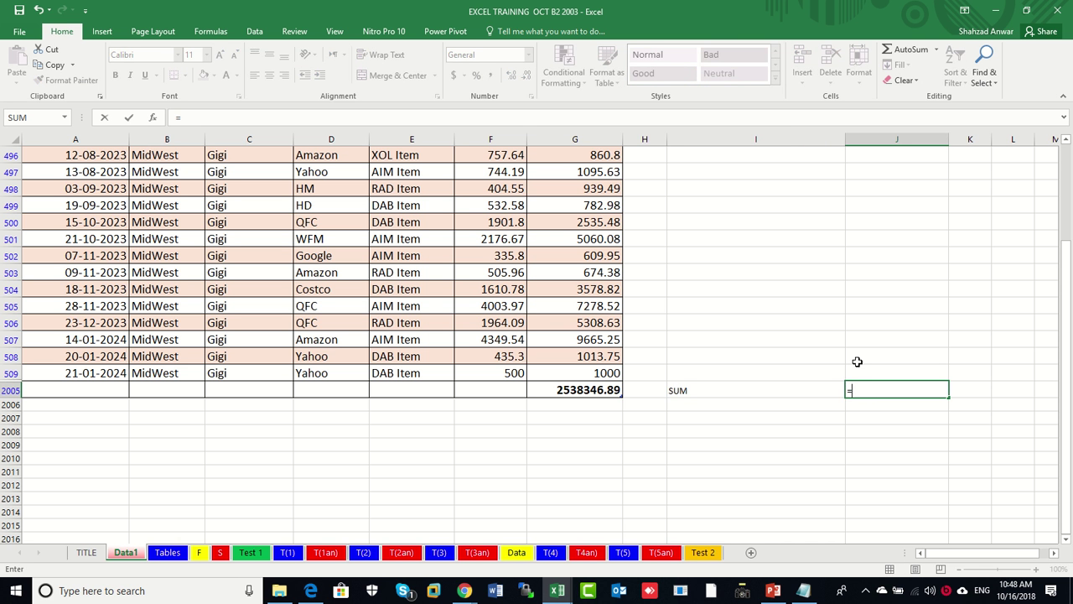
type("SUM(")
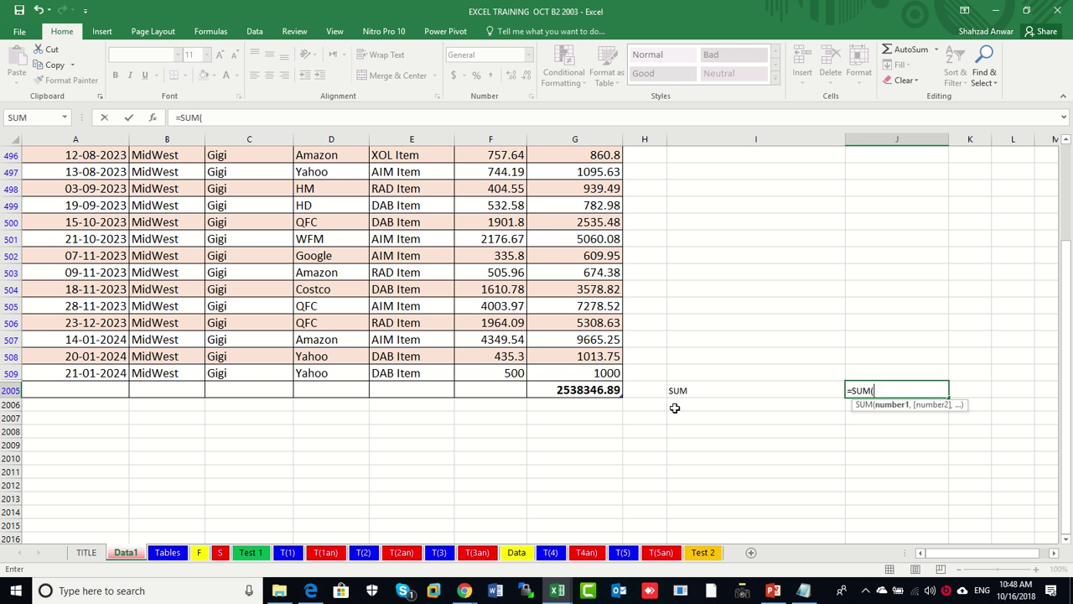
type("G")
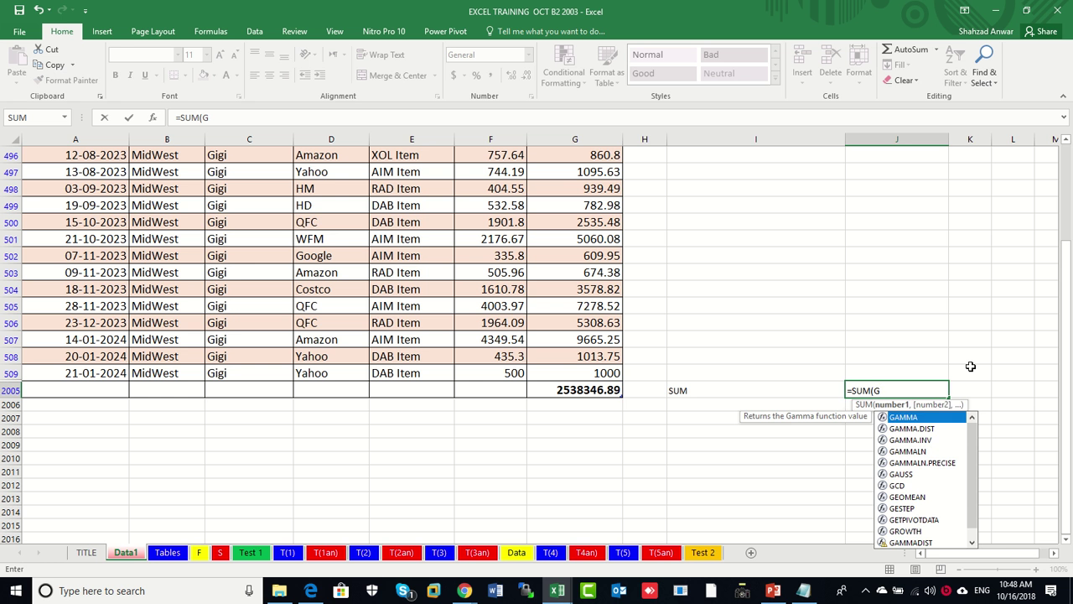
key("Escape")
type("4")
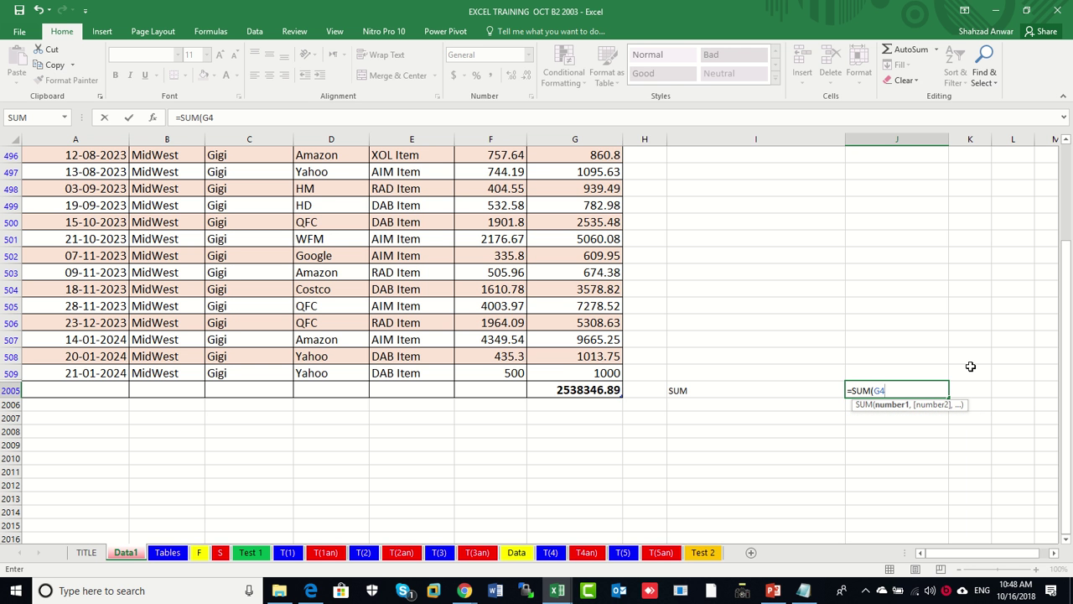
type(":")
type("G509")
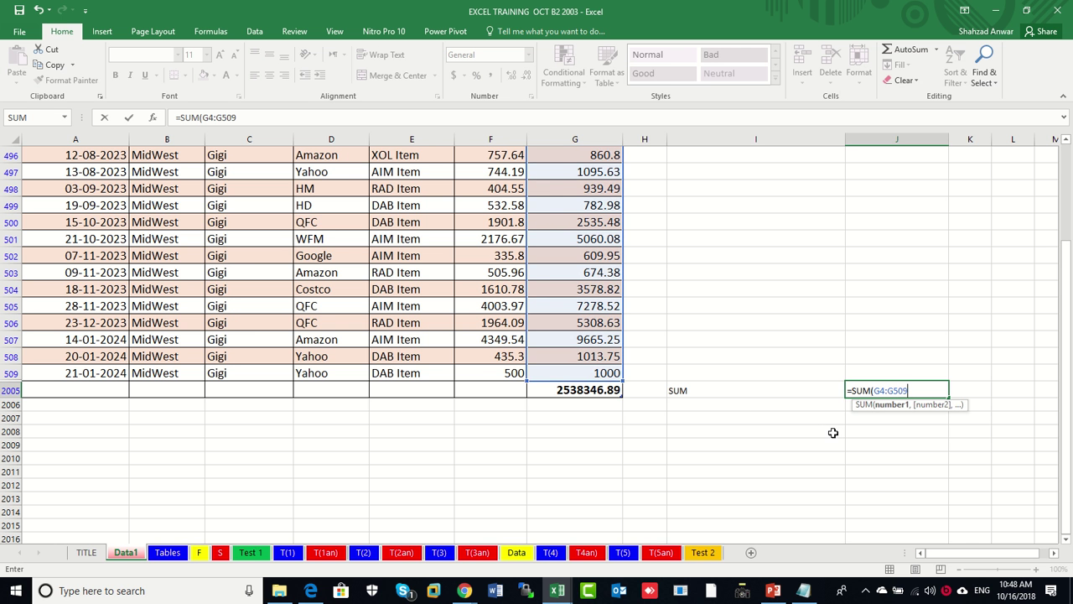
type(")")
key("Return")
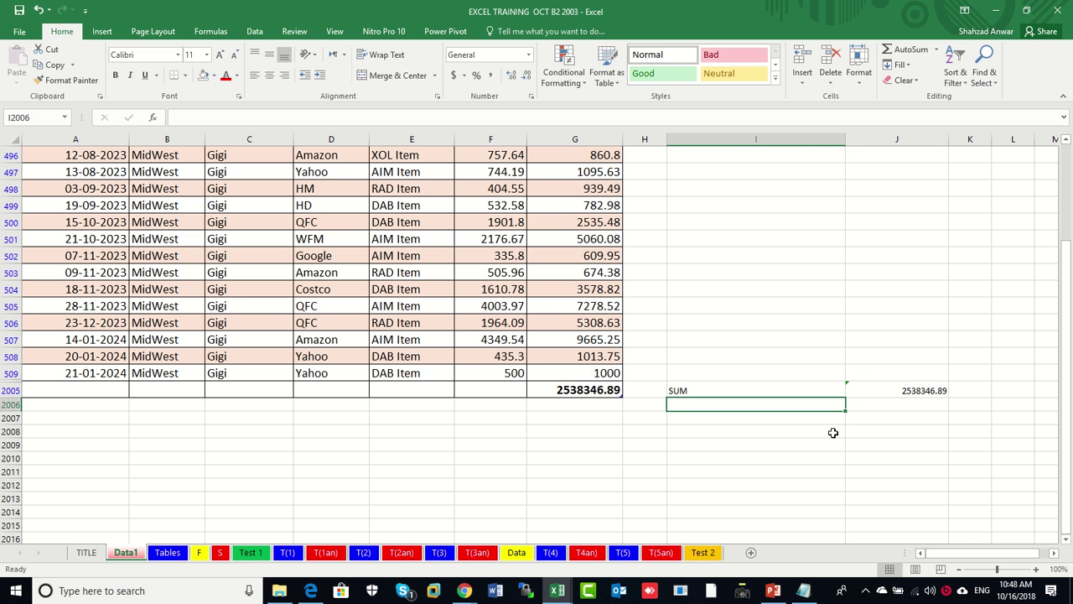
left_click(922, 389)
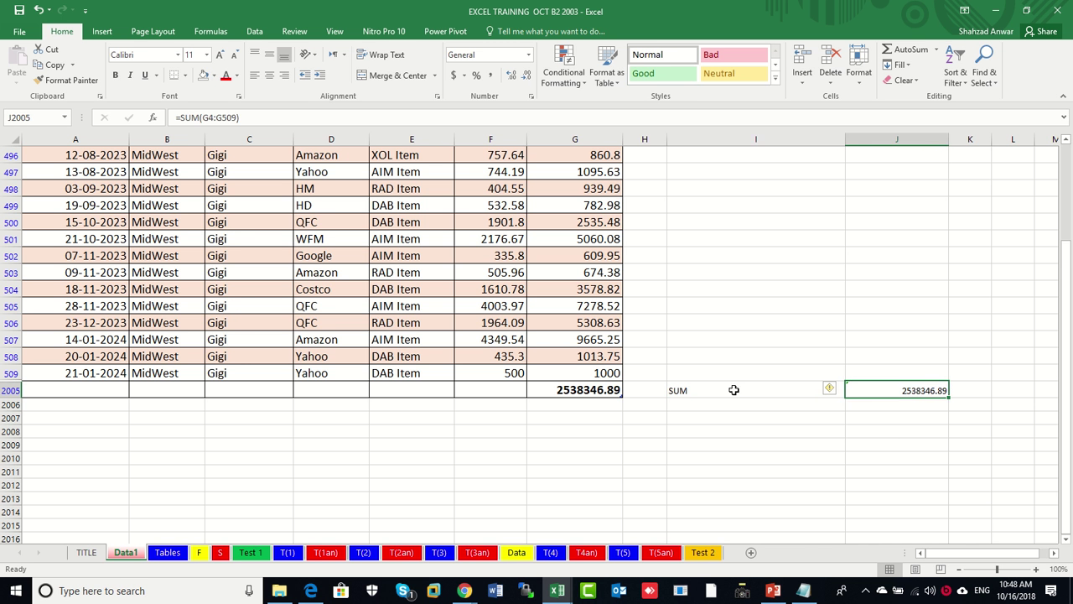
Increase the font size of the SUM label and its total in I2005:J2005
left_click(841, 389)
left_click_drag(842, 389, 886, 390)
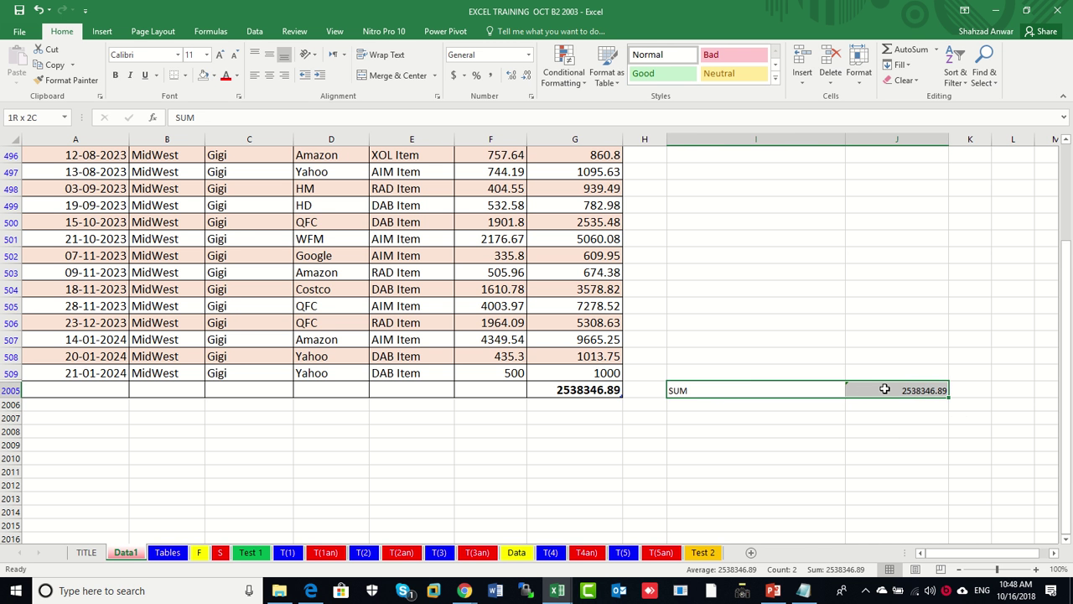
left_click(217, 56)
left_click(217, 56)
left_click(217, 56)
left_click(755, 432)
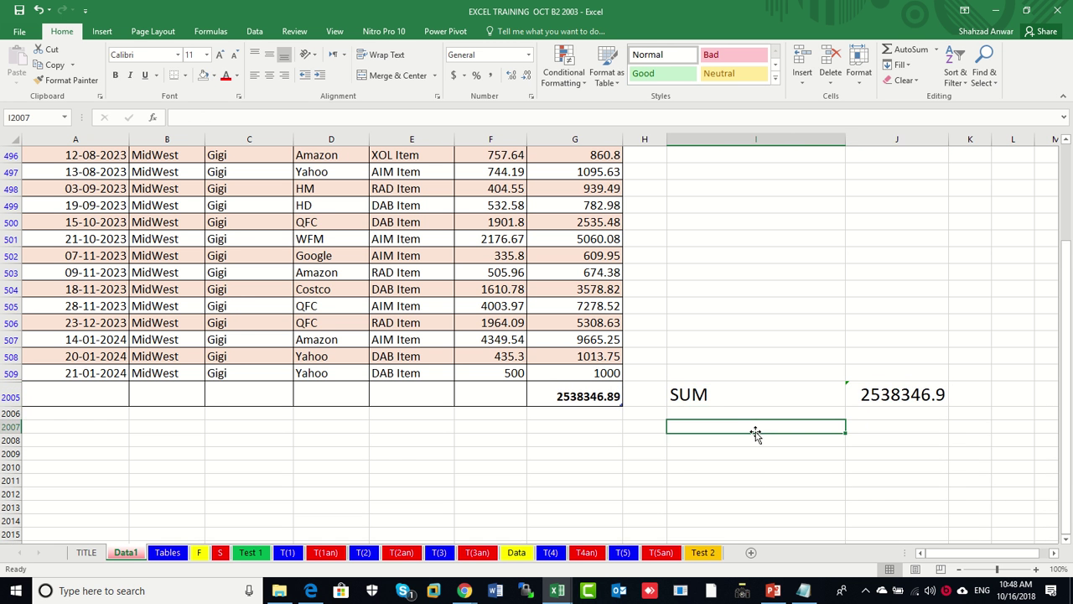
left_click(878, 401)
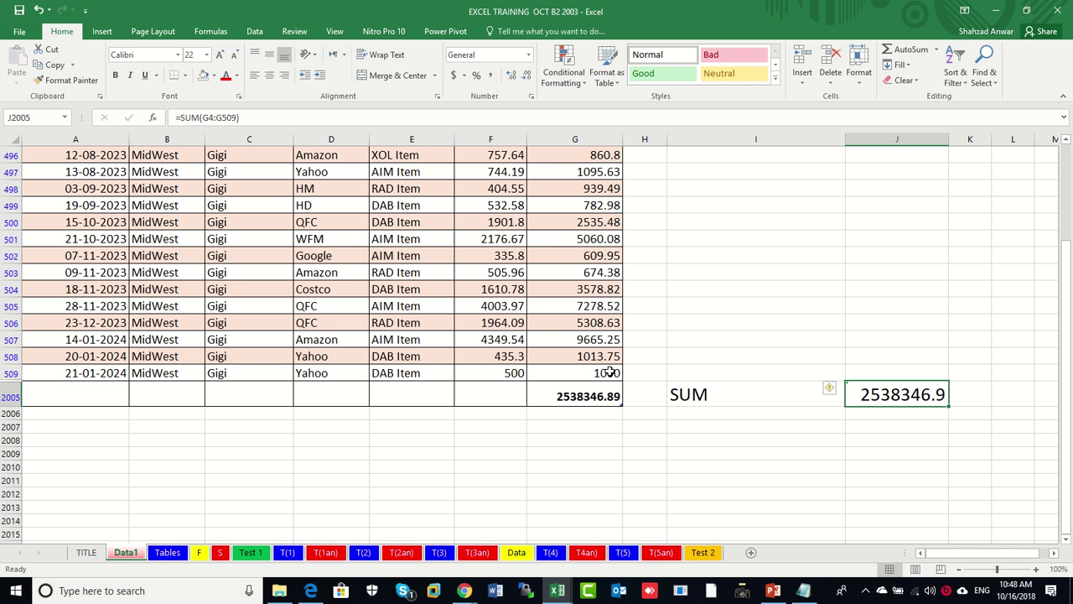
Delete row 2005, removing the Sales total, the SUM label and the second total
left_click(609, 371)
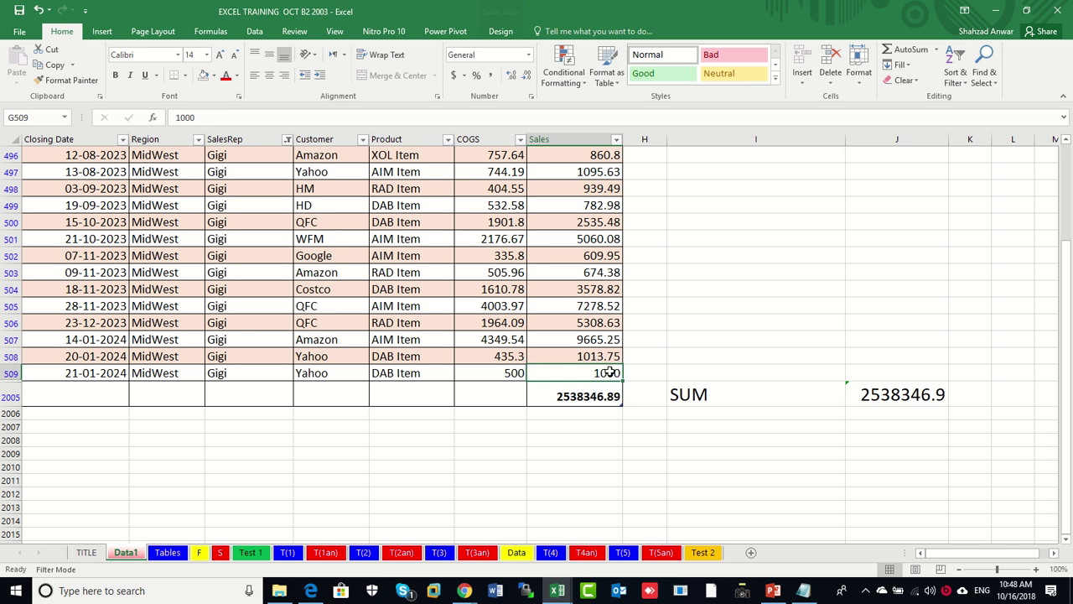
left_click(600, 401)
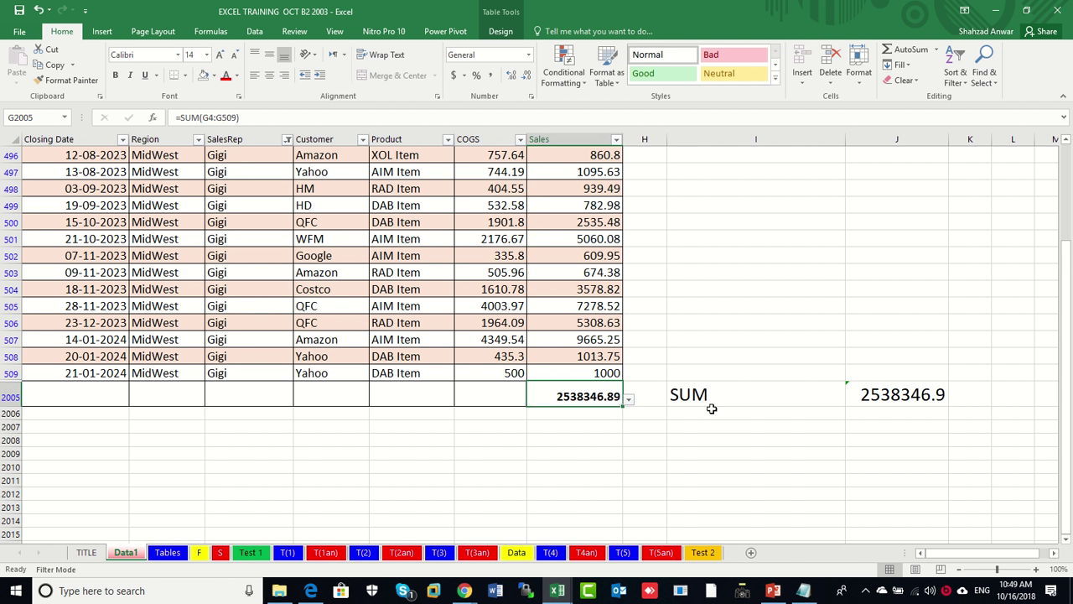
left_click_drag(731, 391, 960, 400)
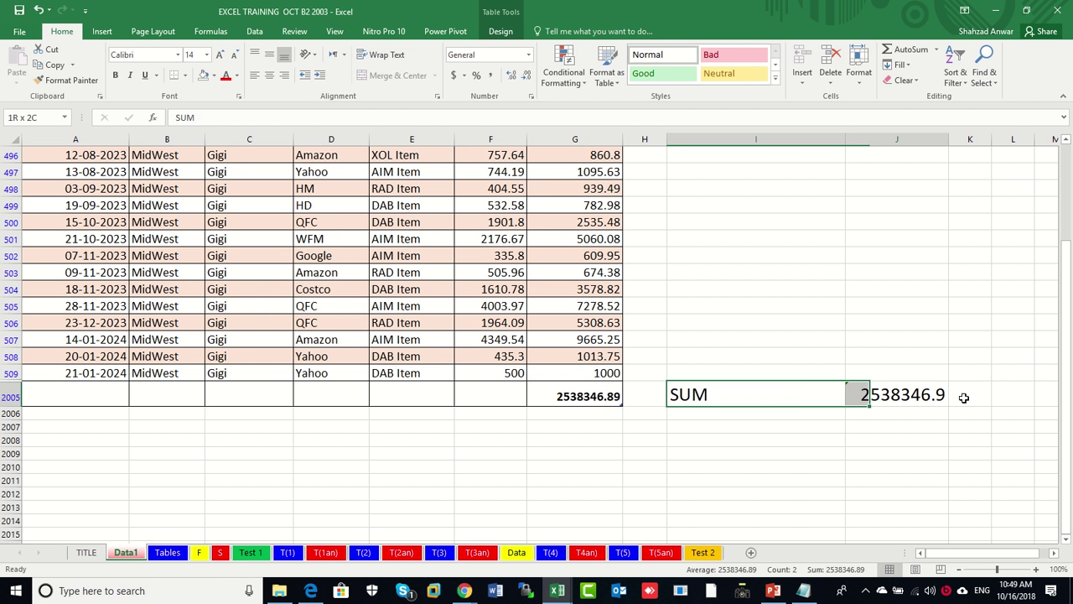
left_click(10, 395)
right_click(10, 396)
left_click(50, 304)
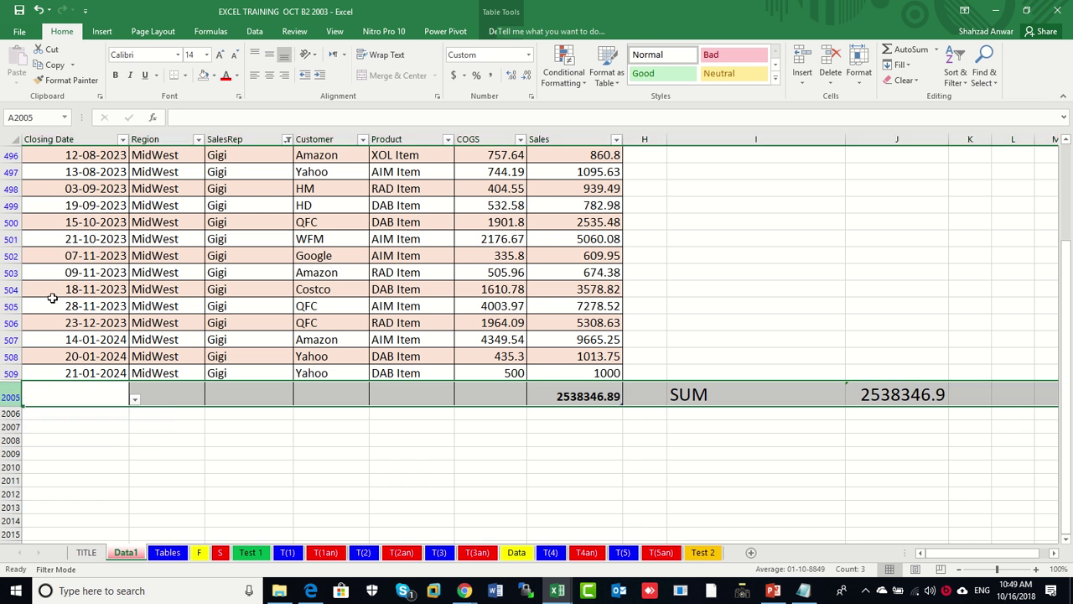
left_click(589, 372)
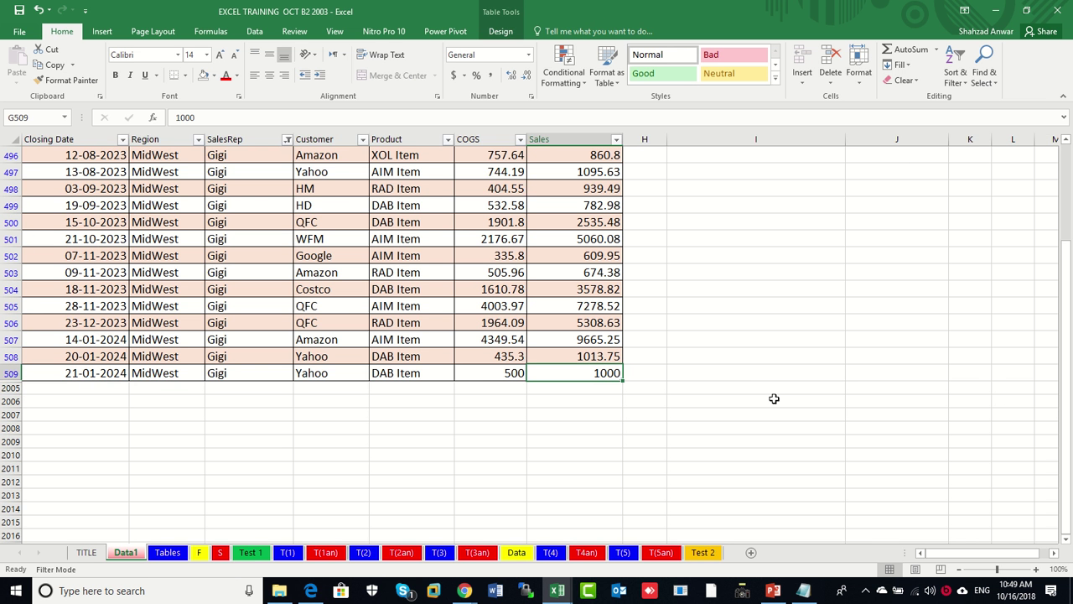
Select the Sales values G4:G509 from the first value with Ctrl+Shift+Down
key("ctrl+Up")
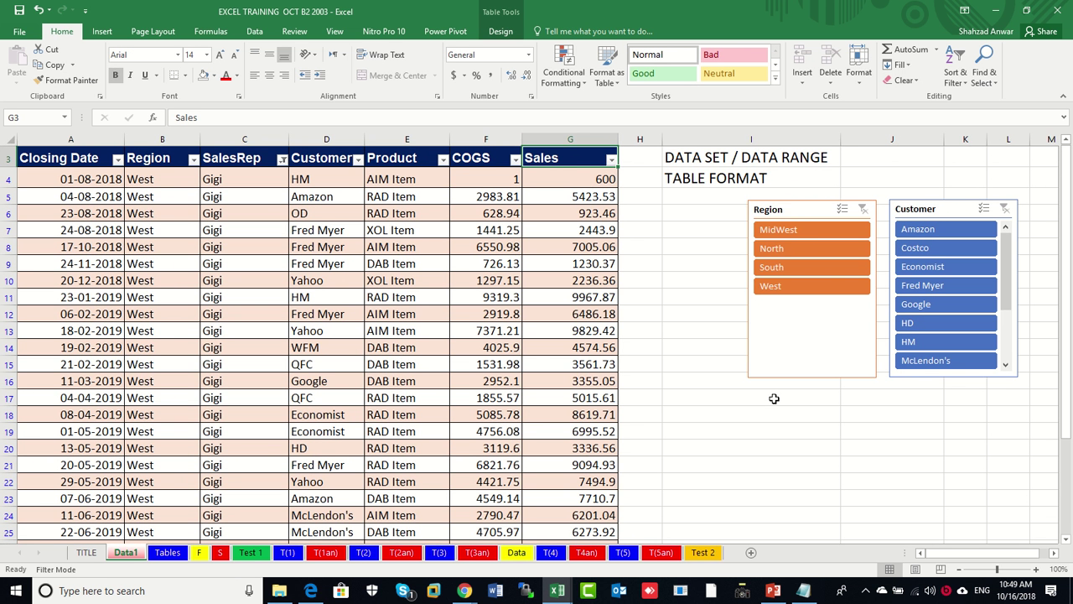
key("Down")
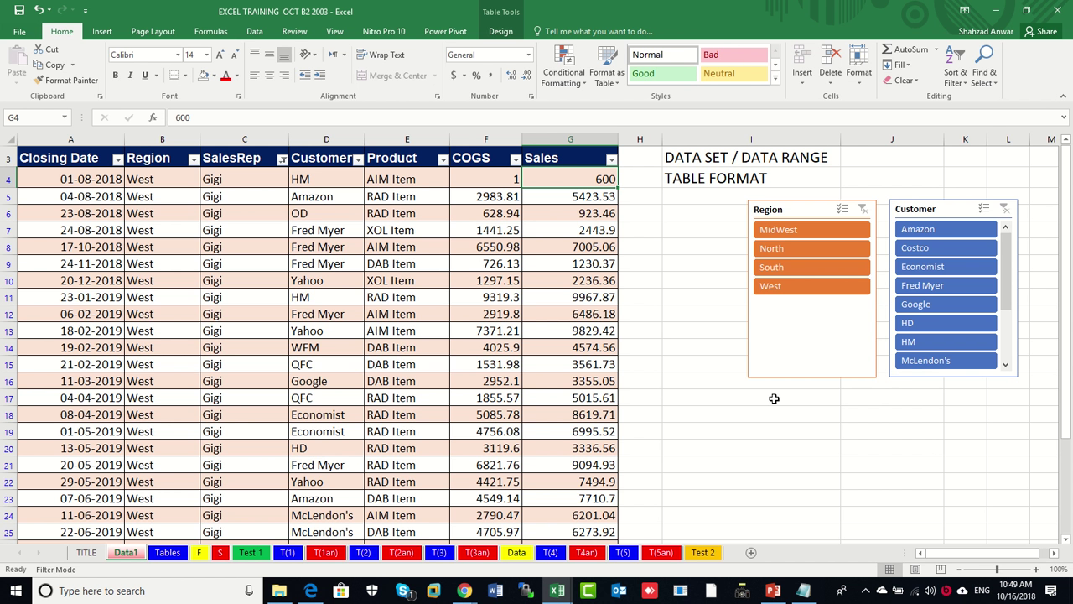
key("ctrl+shift+Down")
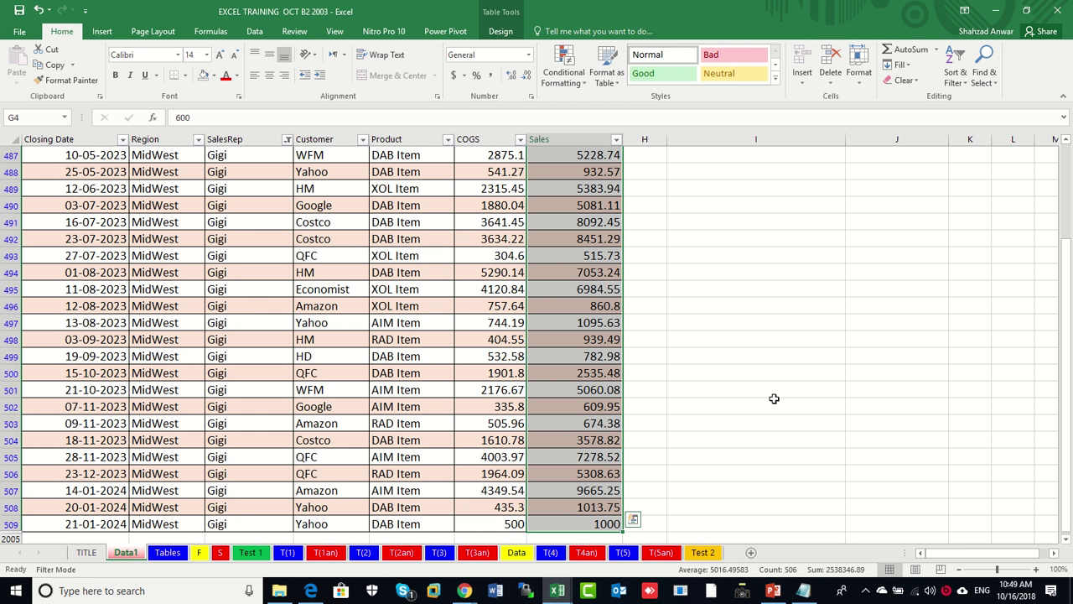
key("ctrl+Up")
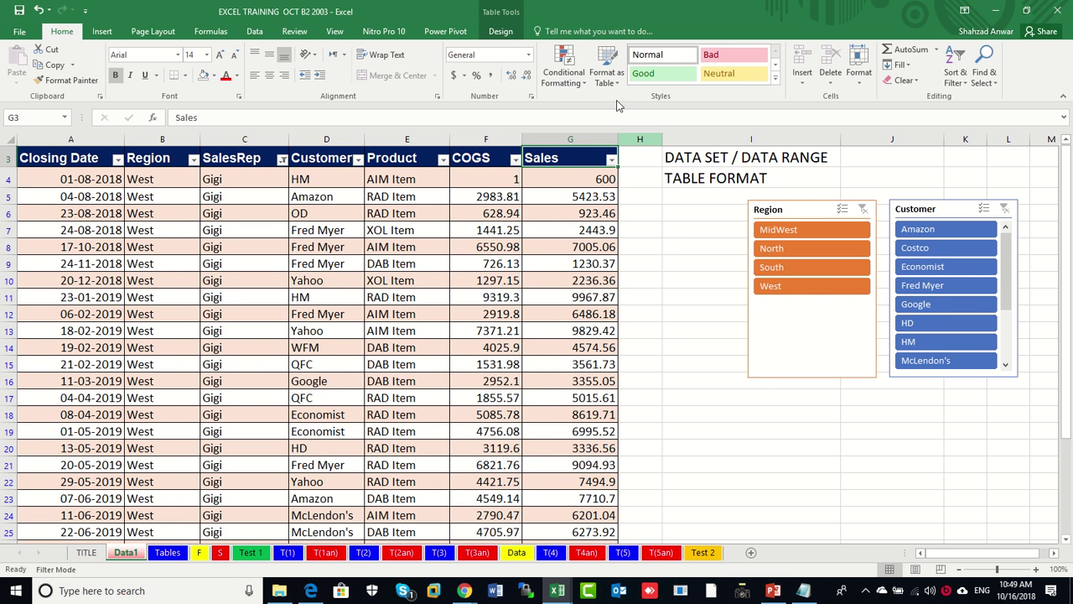
left_click(595, 180)
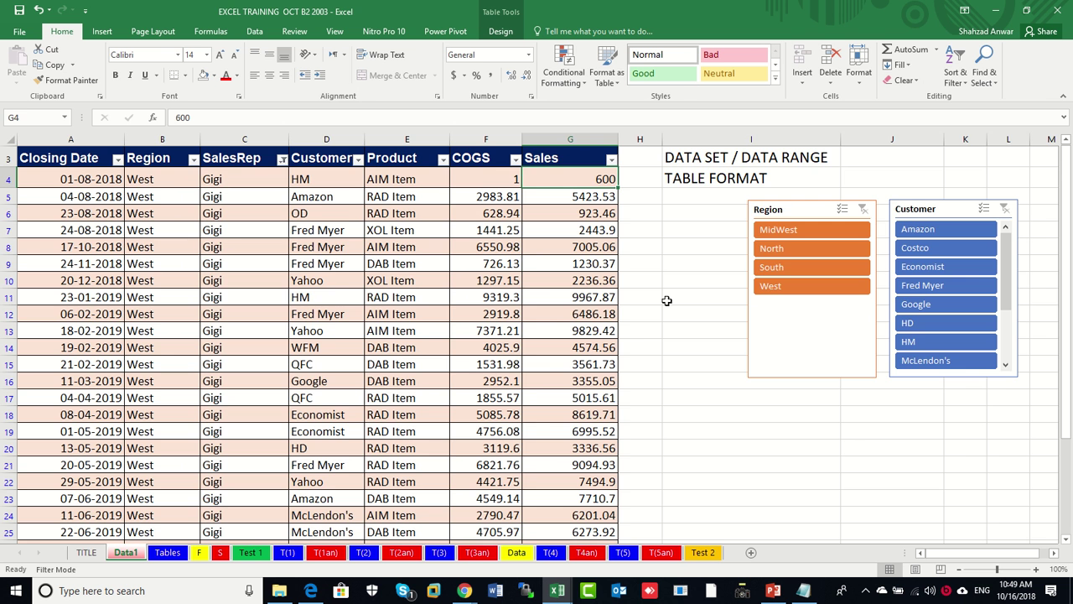
key("ctrl+shift+Down")
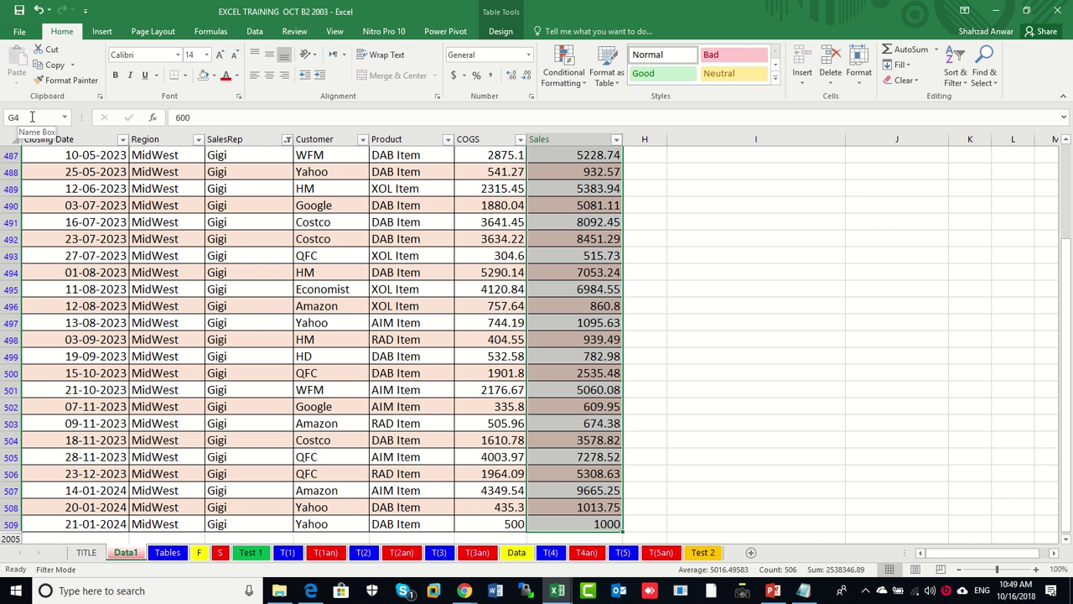
Name the selected G4:G509 range sales_data in the Name Box, then select cell I19
left_click(32, 117)
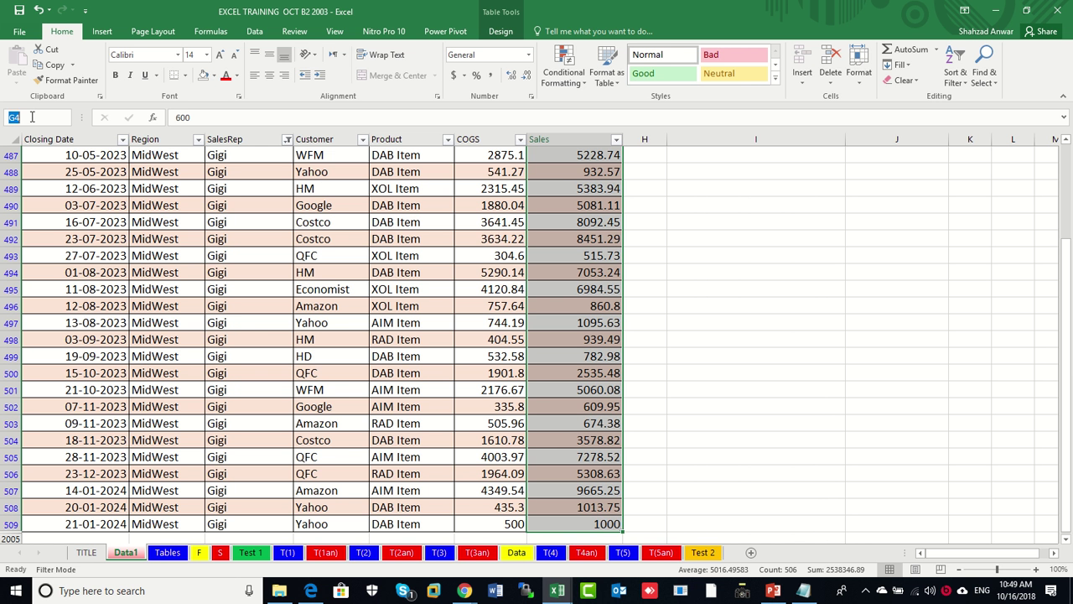
type("sal")
type("es")
type("_data")
key("Return")
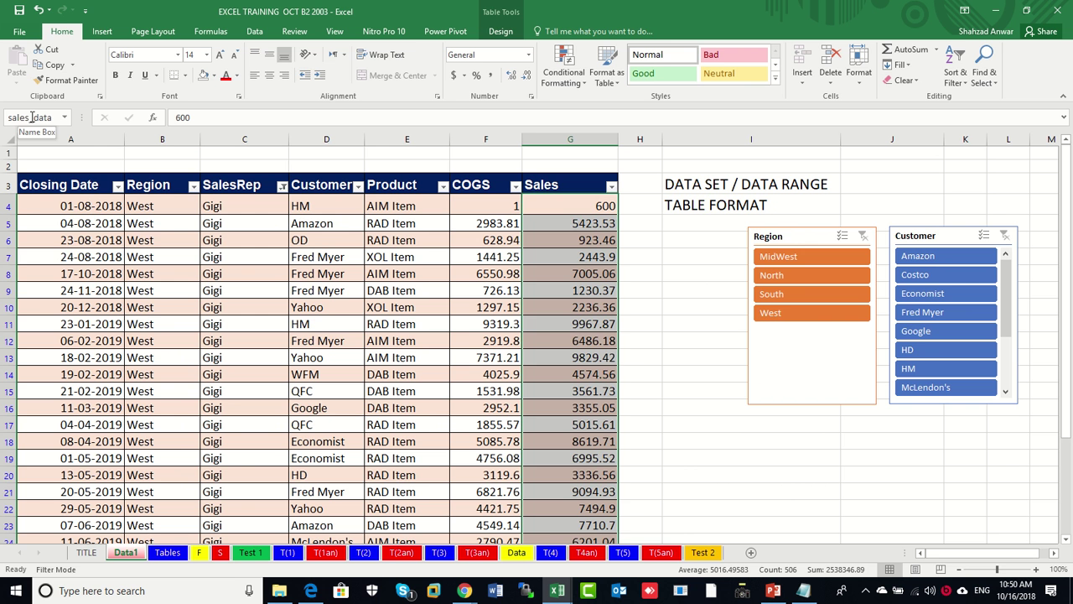
left_click(769, 455)
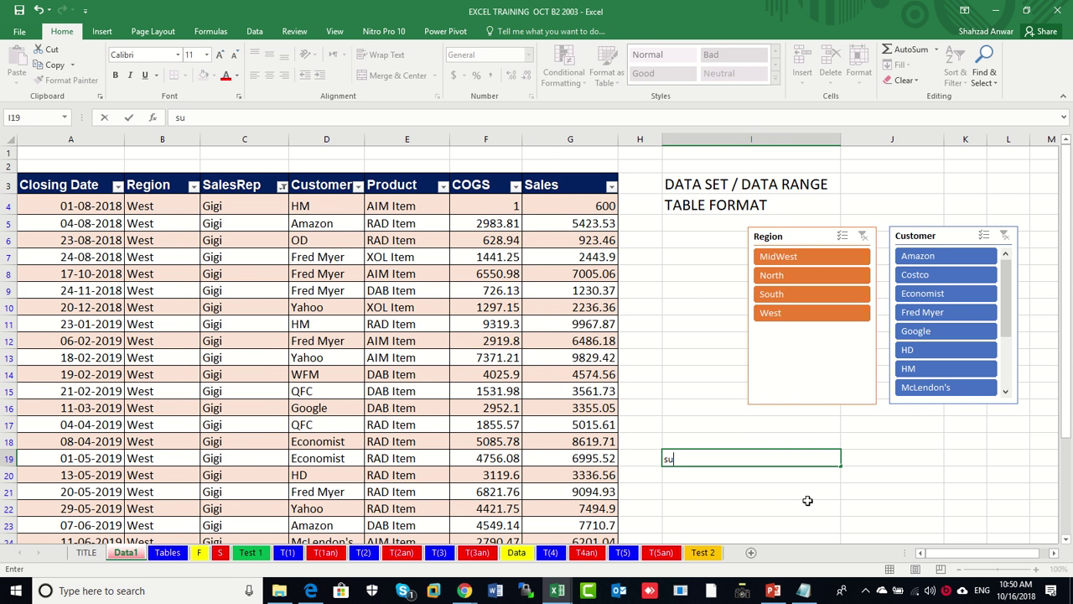
Enlarge the font of the two label cells beside the table, undoing the last increase
left_click(900, 456, "shift")
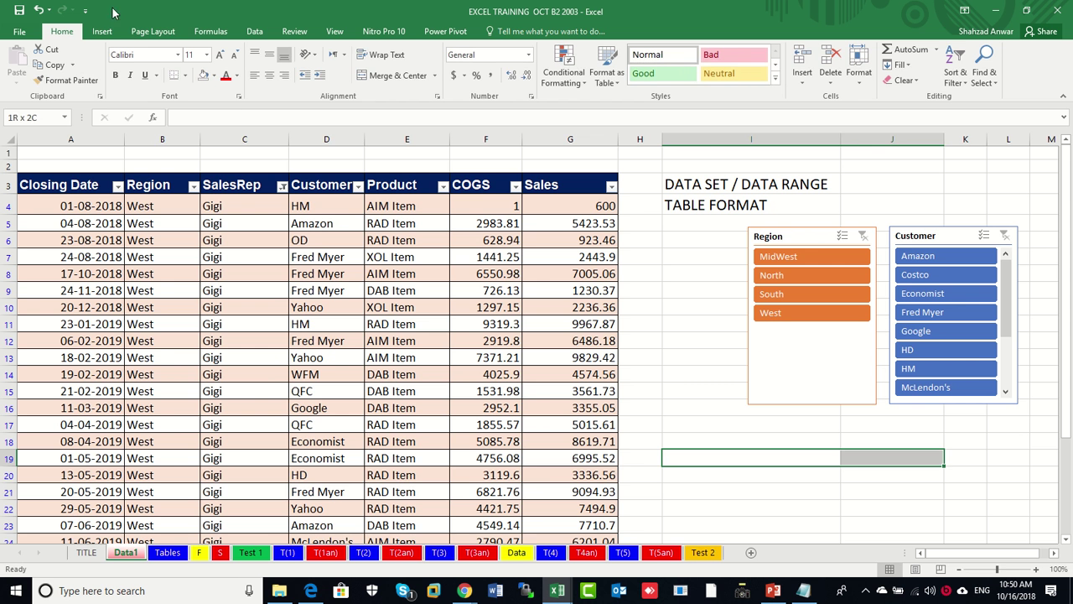
left_click(218, 56)
left_click(218, 55)
left_click(218, 55)
left_click(219, 56)
left_click(219, 55)
left_click(218, 55)
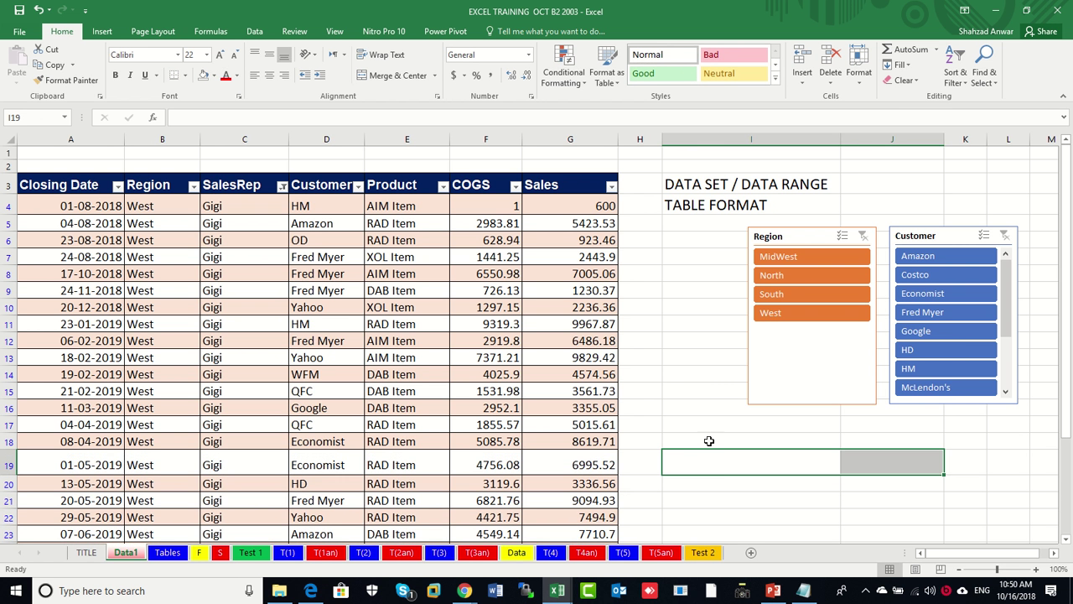
left_click(717, 466)
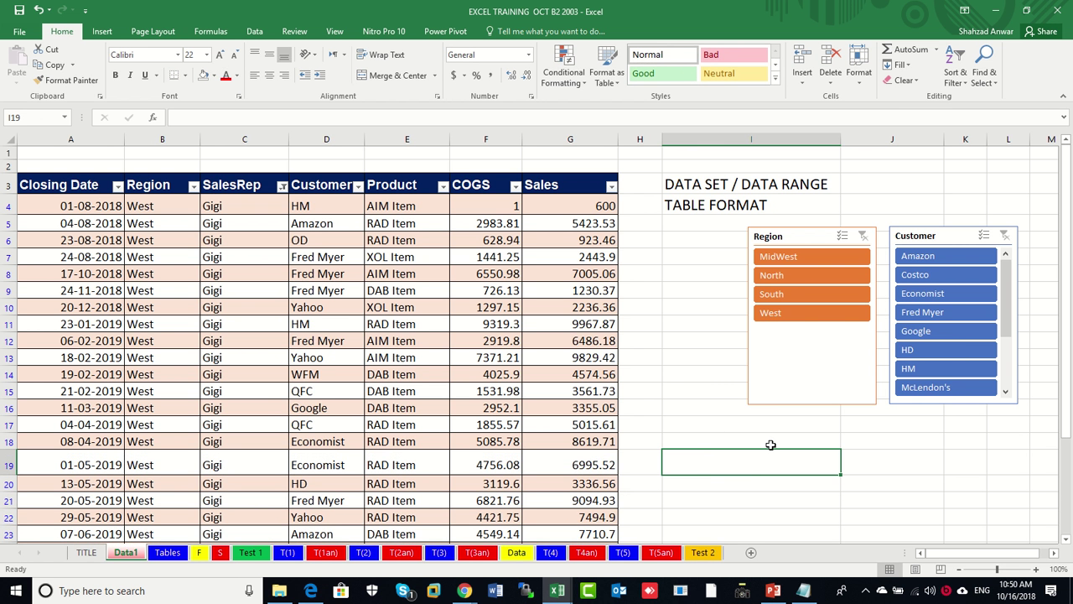
key("ctrl+z")
Type the label SUM in column I beside the table's last row, I509
scroll(766, 445, "down", 6)
scroll(750, 460, "down", 7)
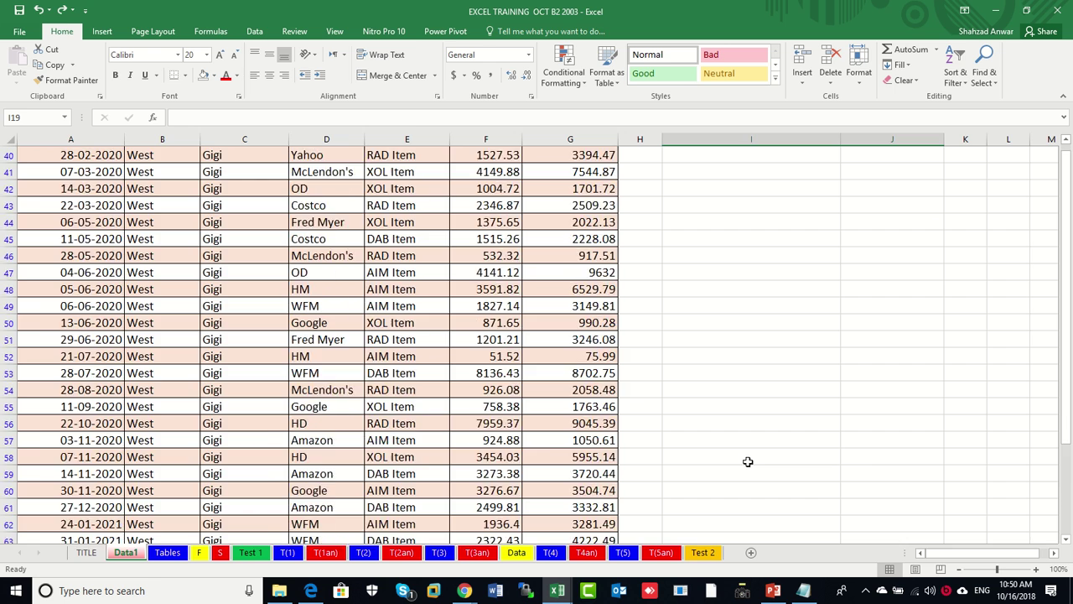
scroll(748, 461, "down", 3)
scroll(746, 463, "down", 10)
scroll(746, 463, "down", 10)
scroll(744, 467, "down", 8)
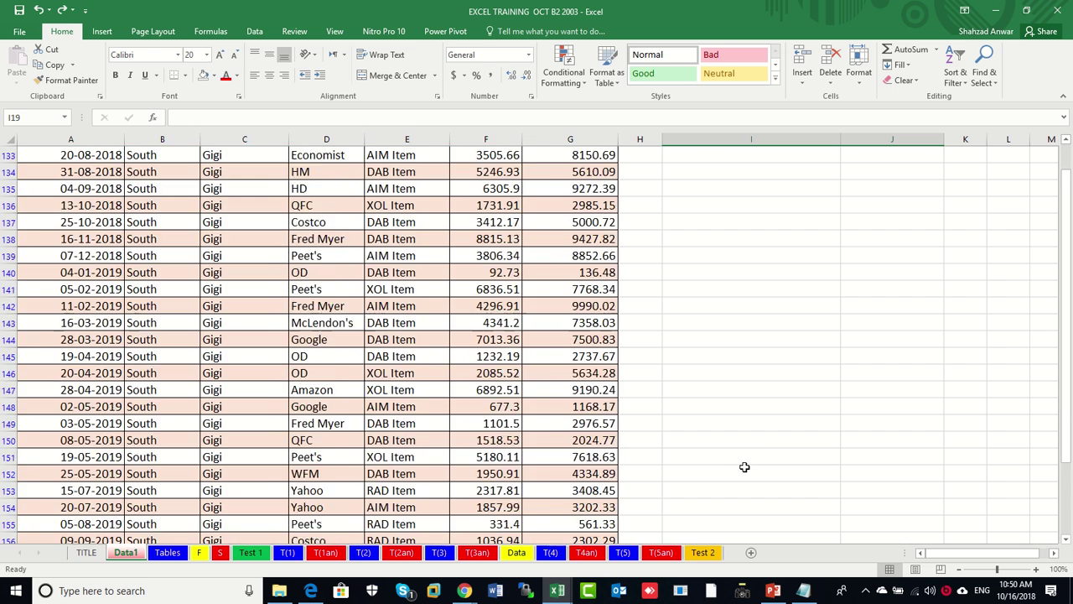
scroll(744, 467, "down", 7)
scroll(1069, 494, "down", 7)
scroll(1069, 503, "down", 1)
scroll(1070, 507, "down", 8)
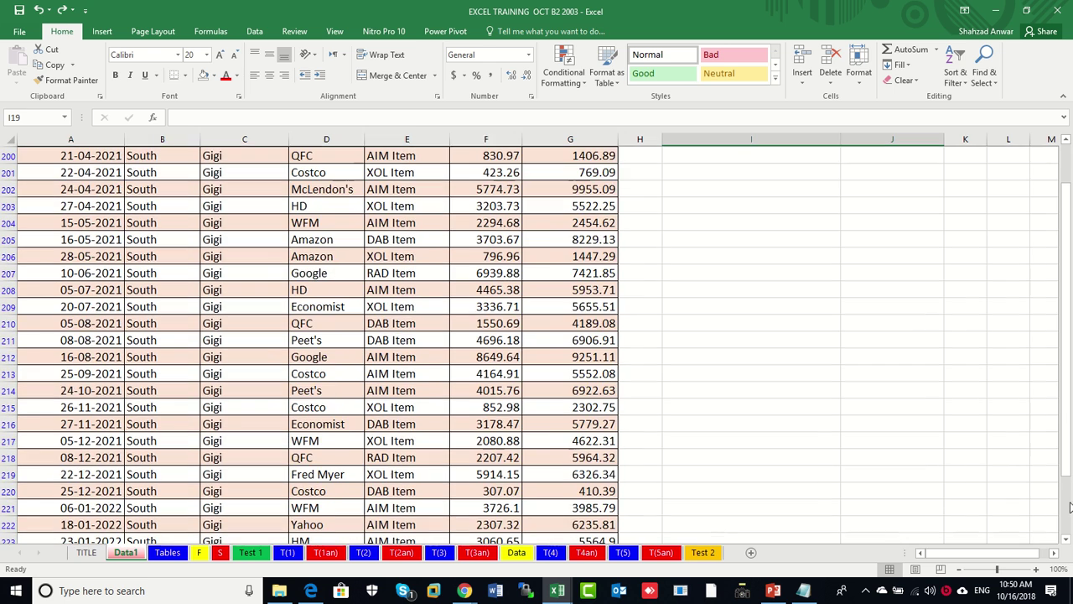
left_click(933, 475)
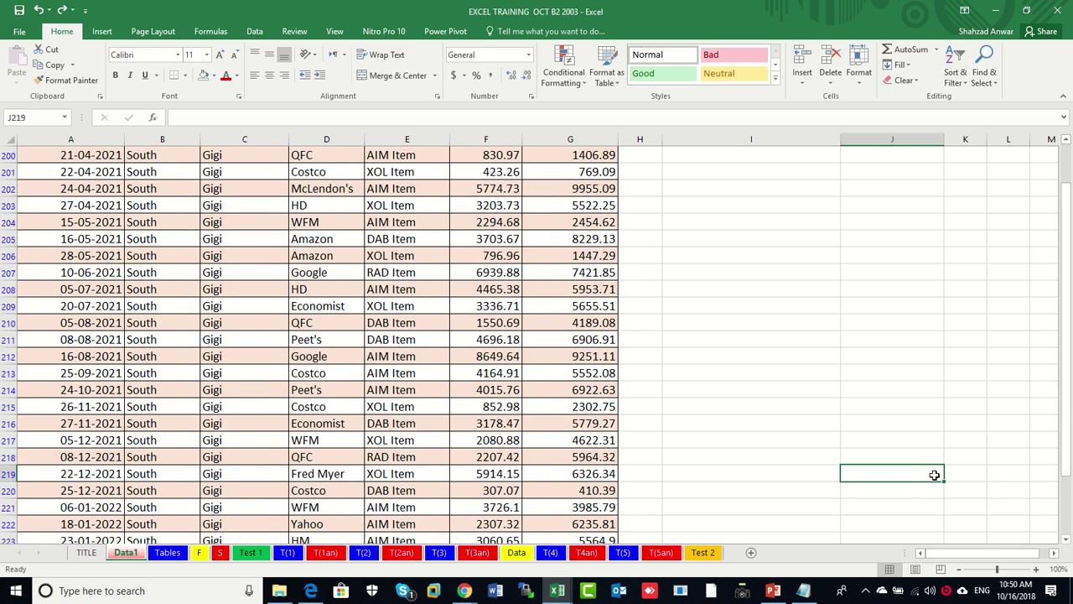
key("ctrl+Left")
key("ctrl+Down")
key("Right")
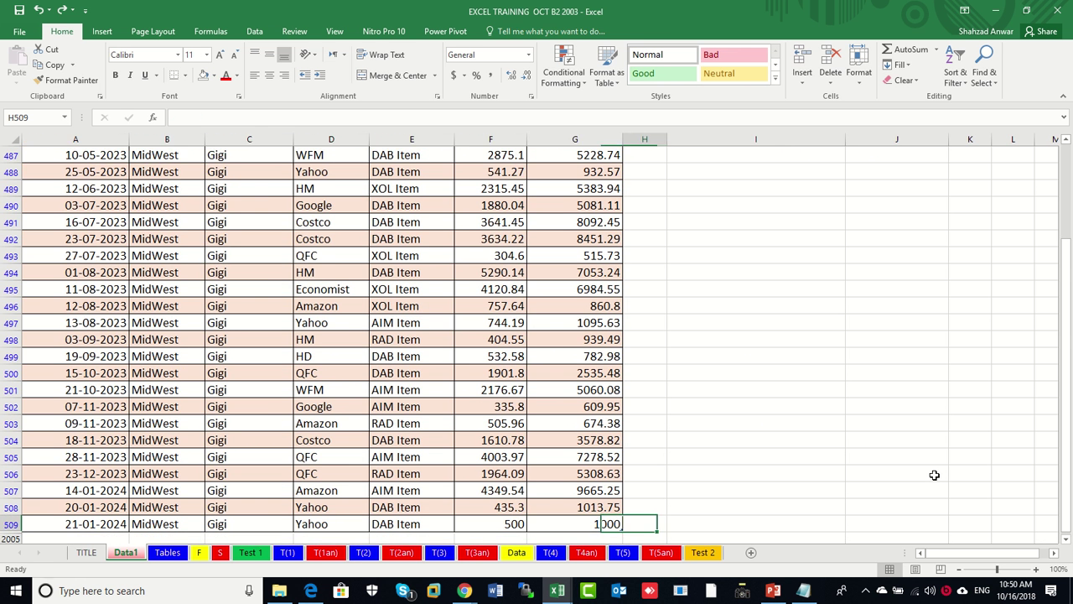
key("Down")
key("Down")
key("Down")
key("Up")
key("Up")
key("Up")
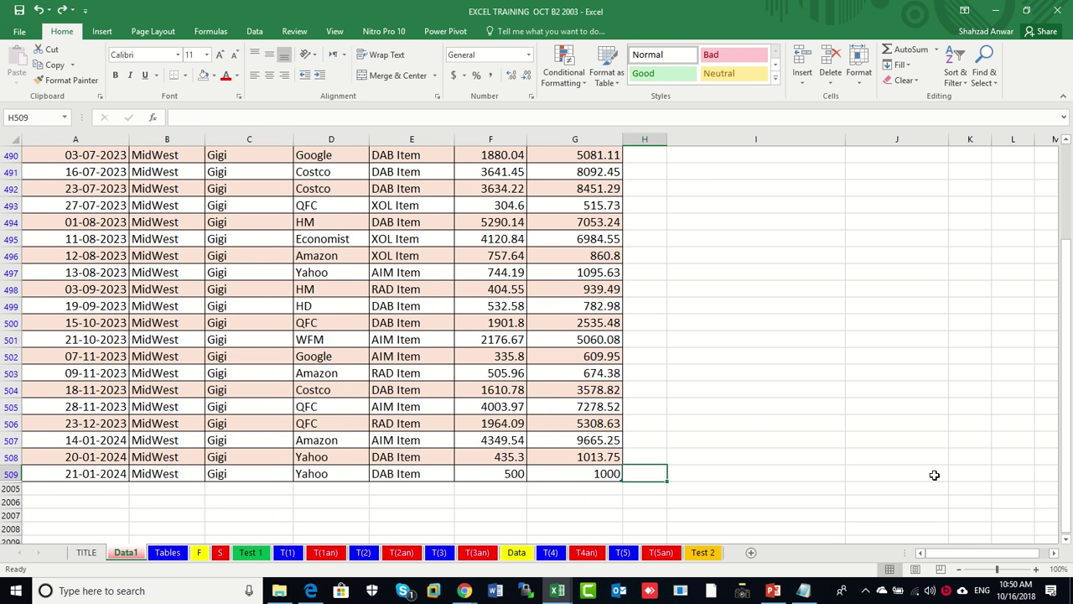
key("Right")
type("S")
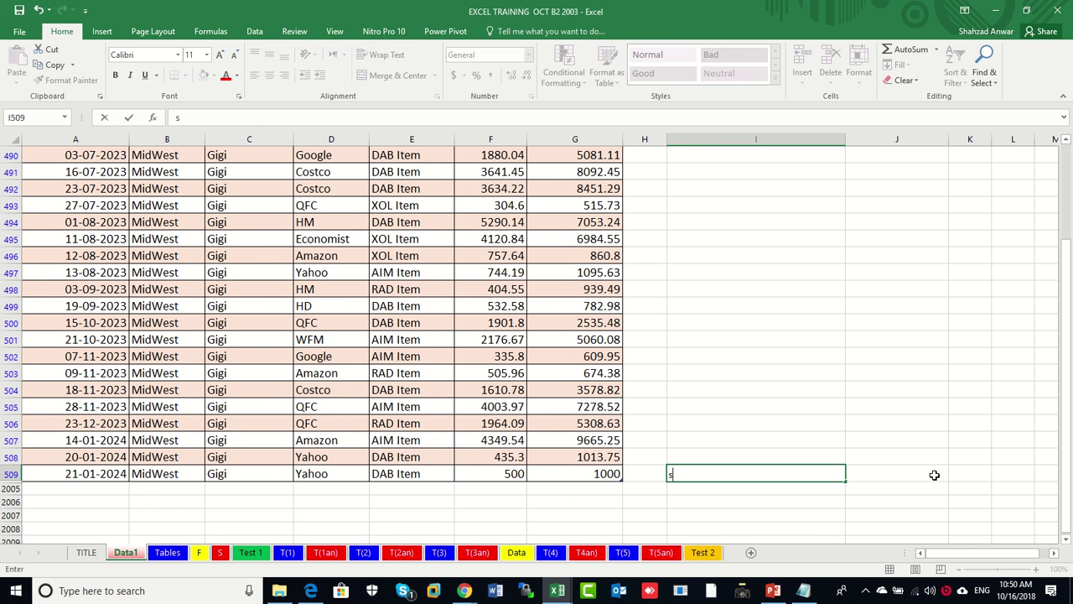
key("BackSpace")
type("SUM")
key("Tab")
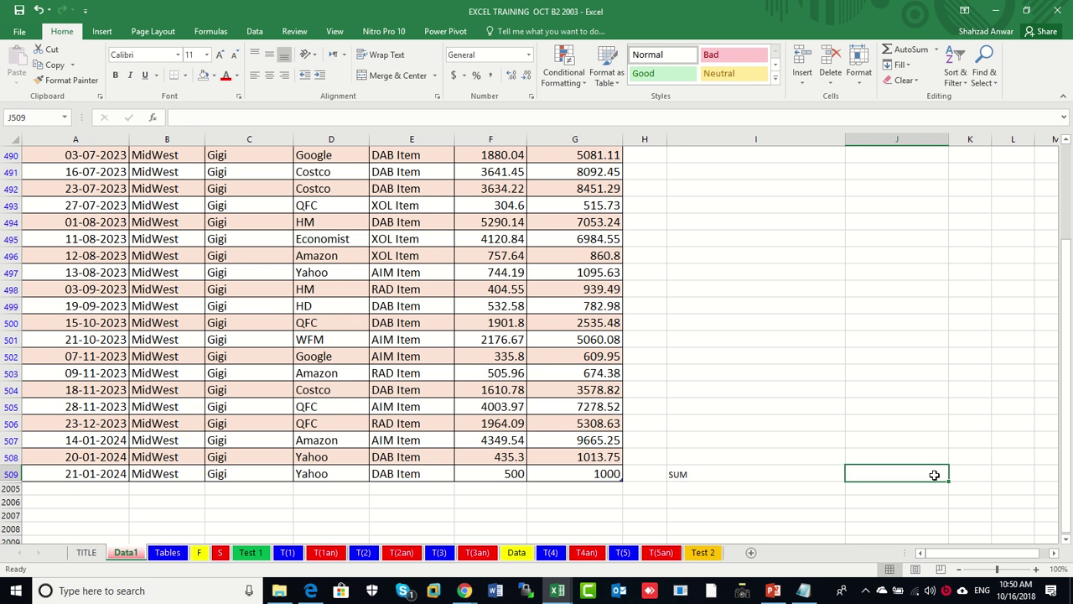
Set the SUM label cells to font size 25 and move them down to row 2005
left_click_drag(934, 474, 793, 475)
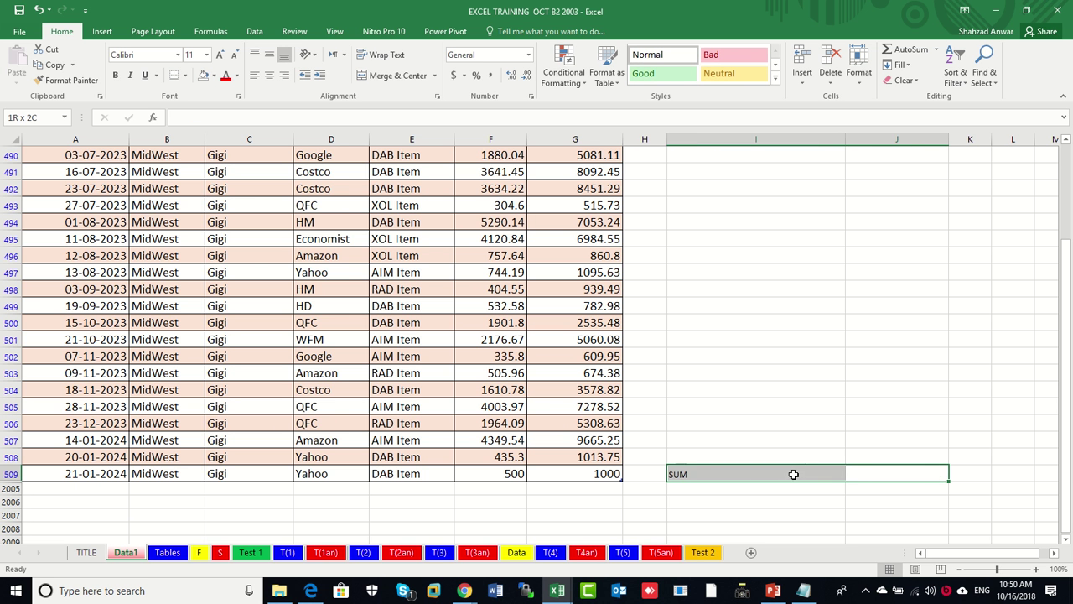
left_click(201, 55)
type("25")
key("Return")
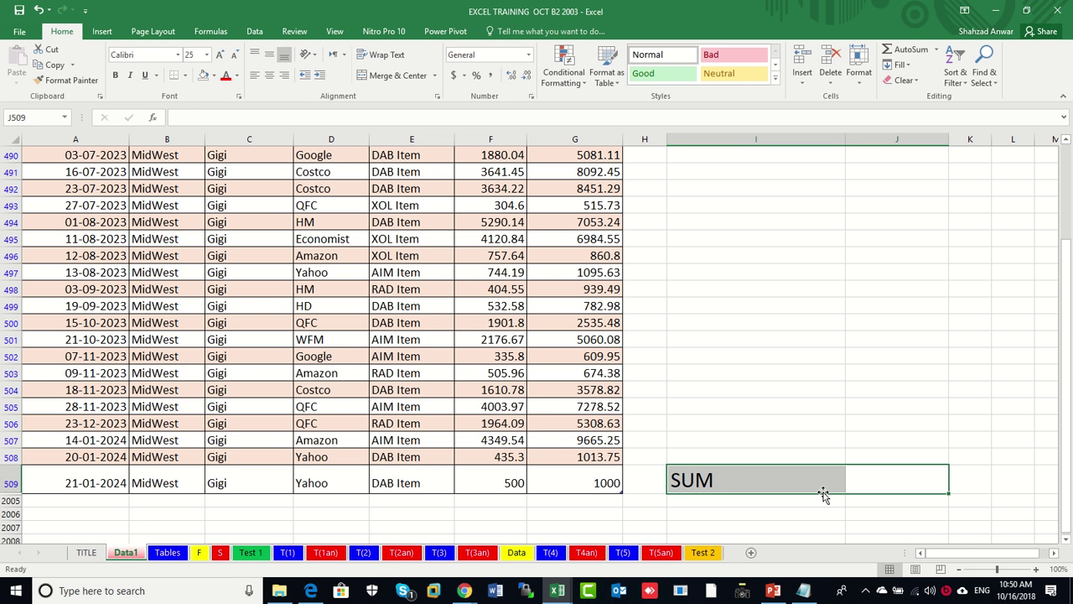
left_click_drag(822, 494, 823, 505)
Enter =SUM(sales_data) in J2005 beside the SUM label, giving 2538347
left_click(860, 495)
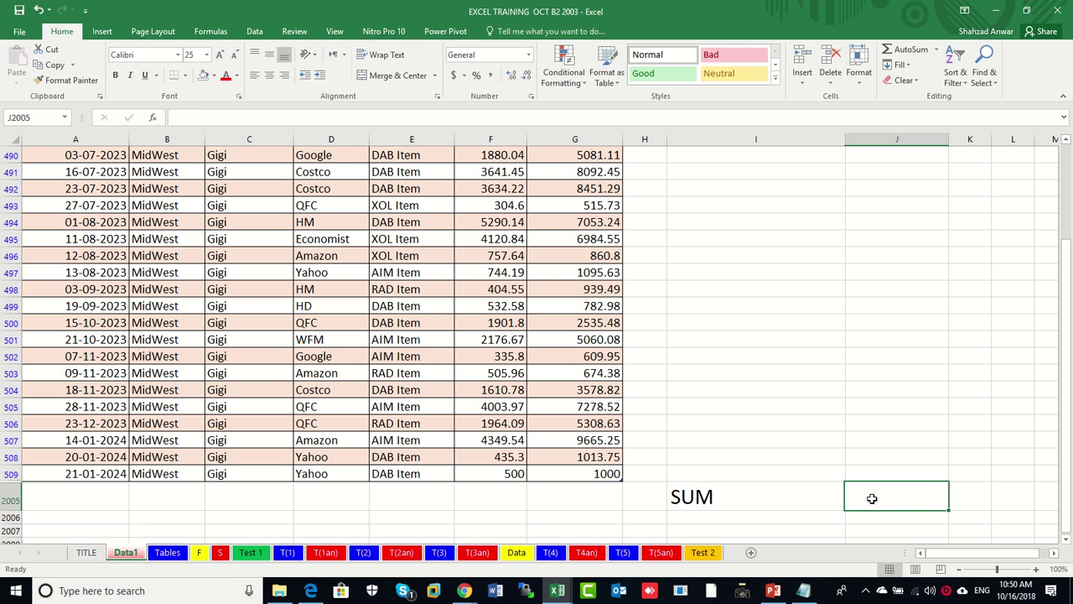
type("=")
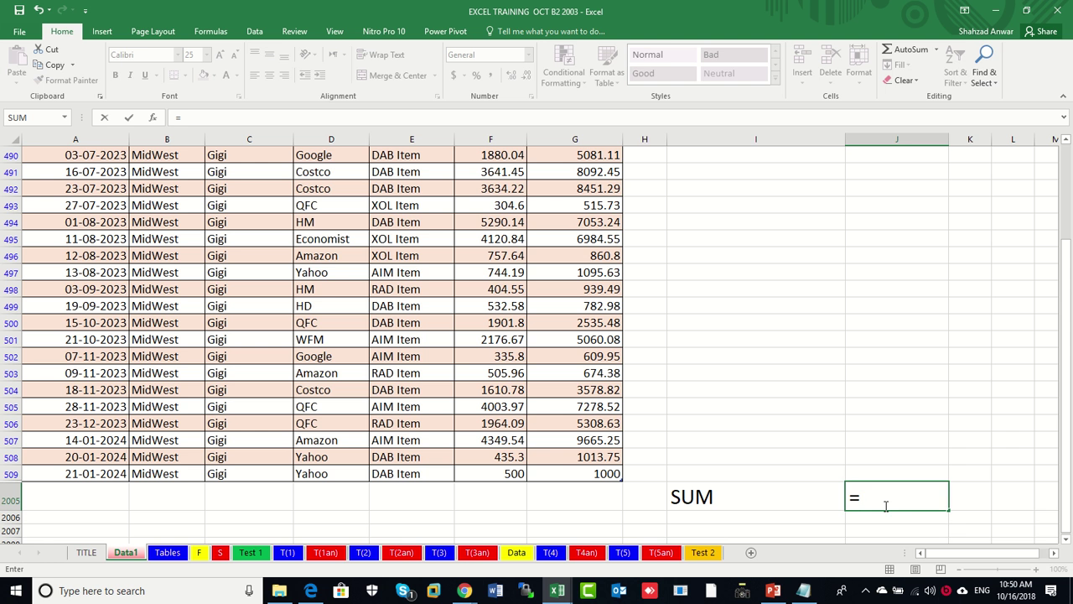
type("SUM")
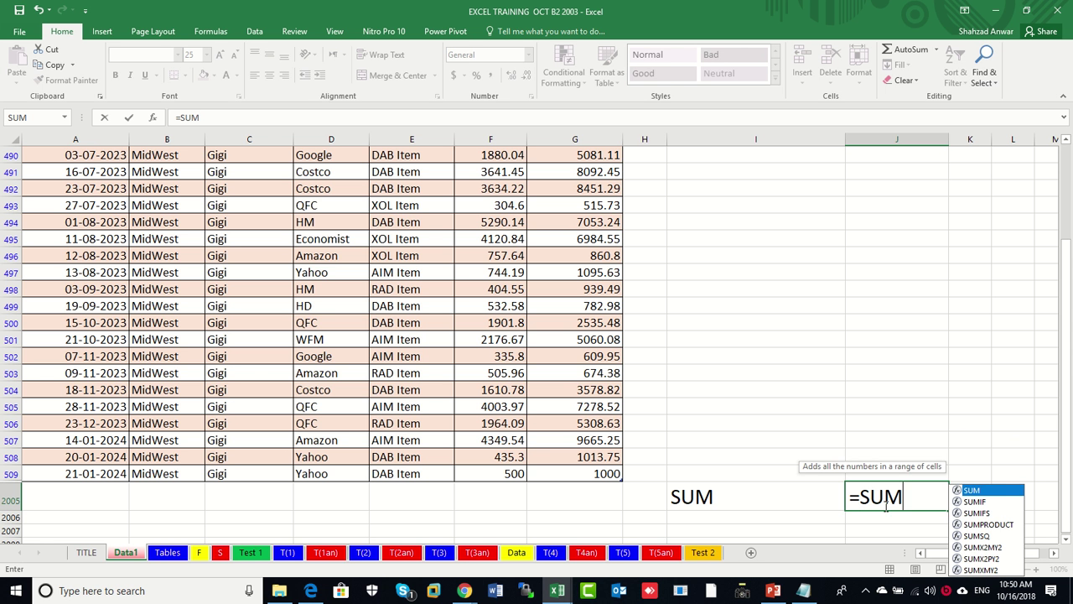
type("(")
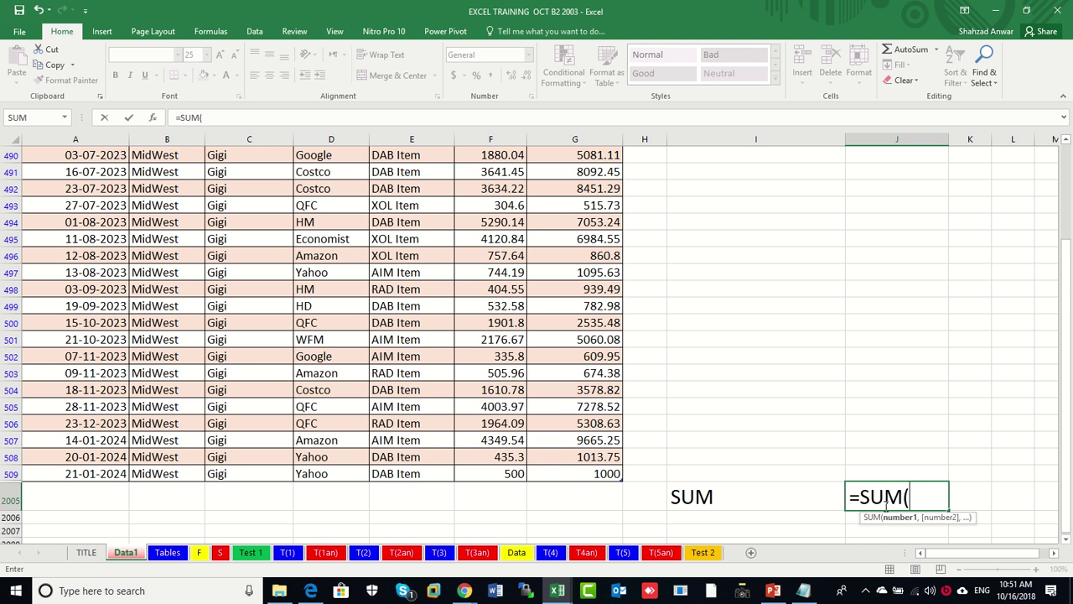
type("s")
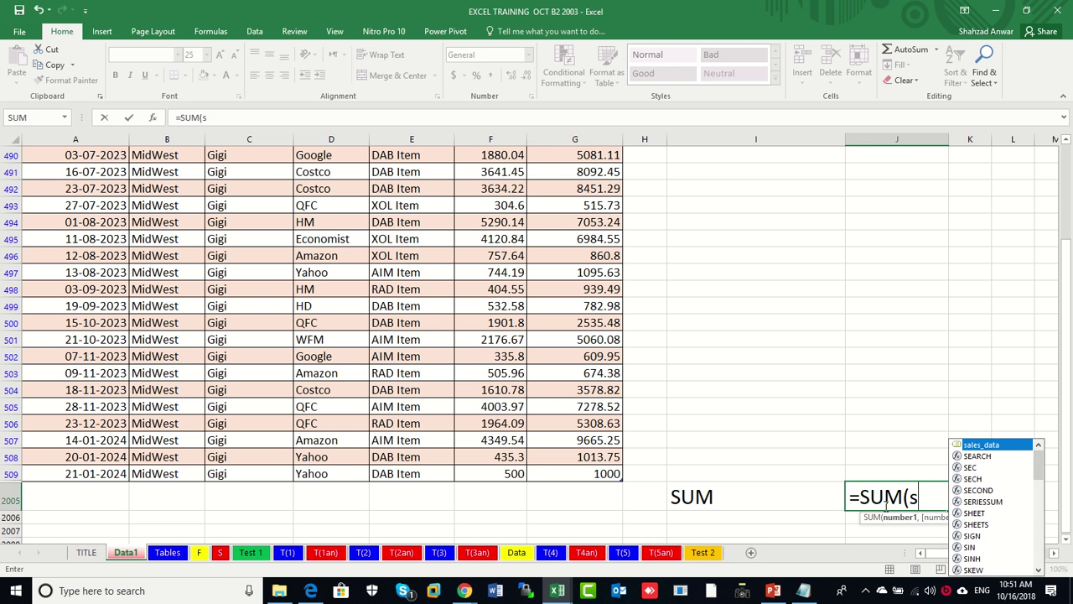
type("a")
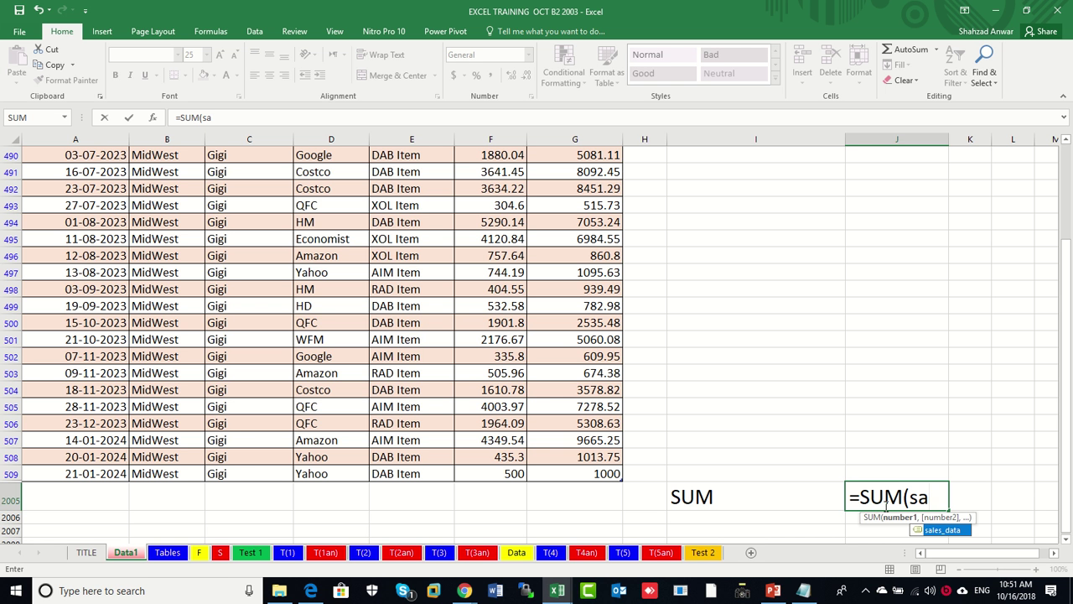
key("Tab")
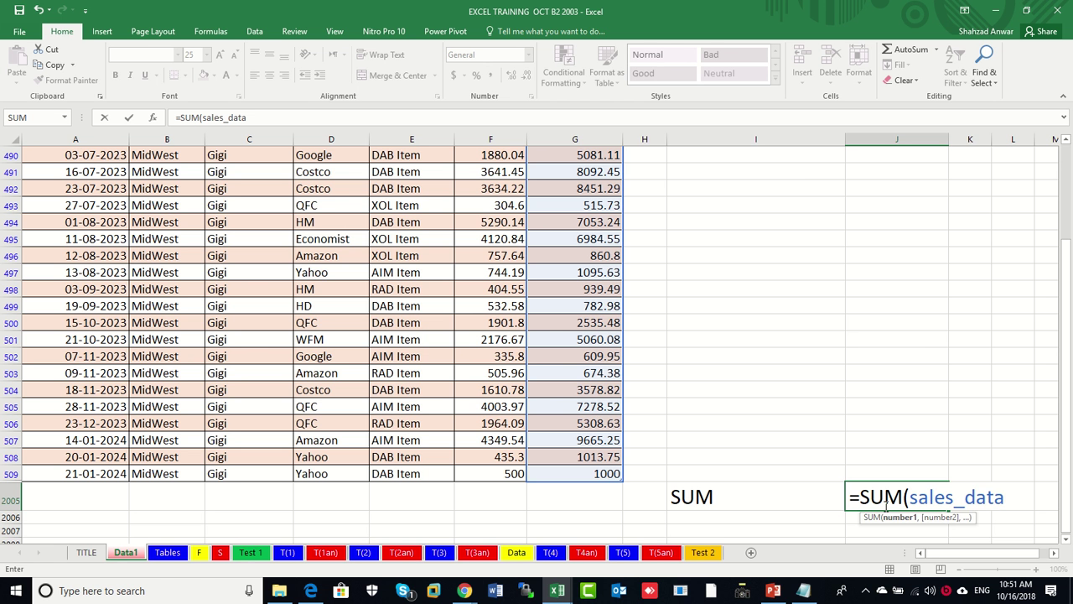
type(")")
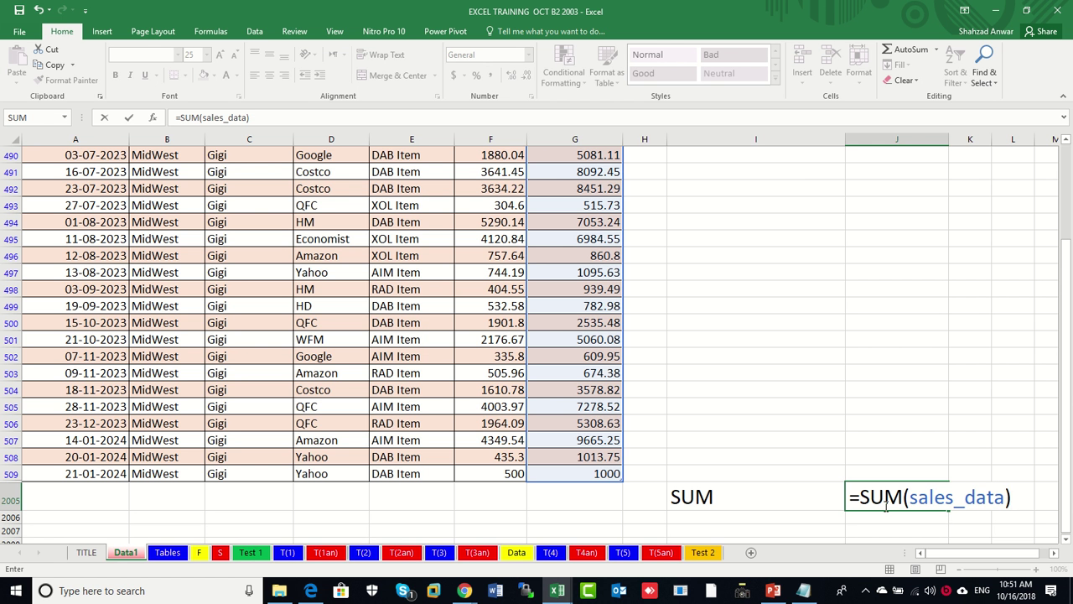
key("Return")
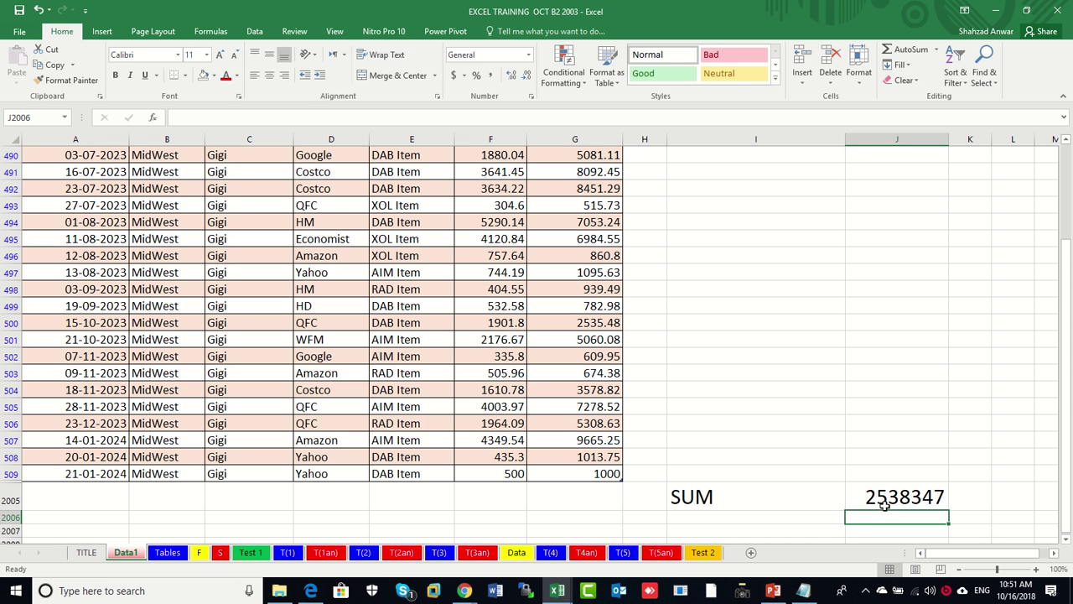
Set the summary block I2005:J2011 to font size 25
key("Left")
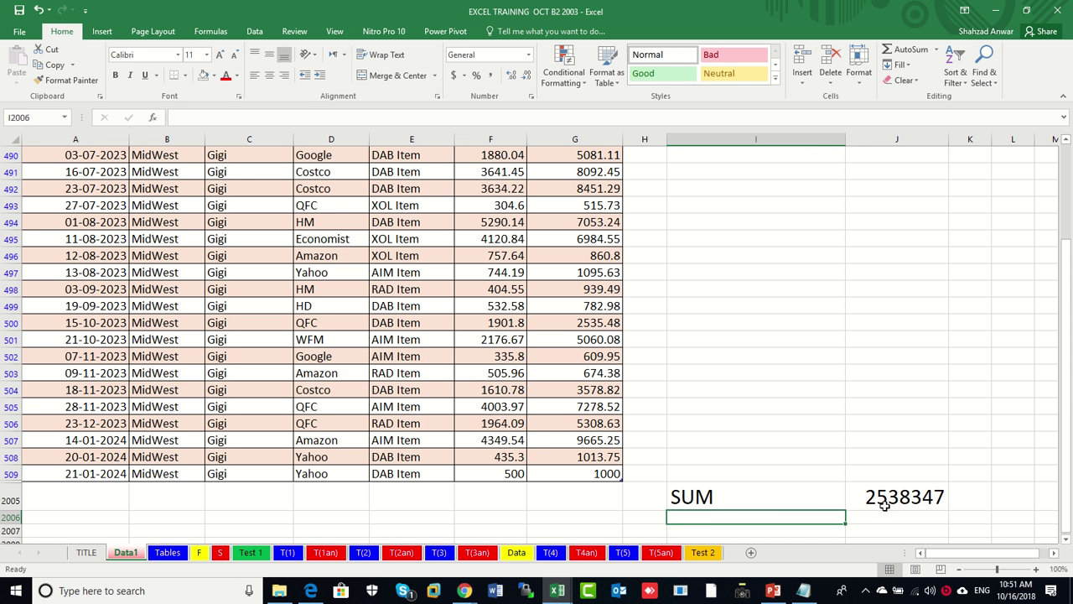
scroll(844, 498, "down", 3)
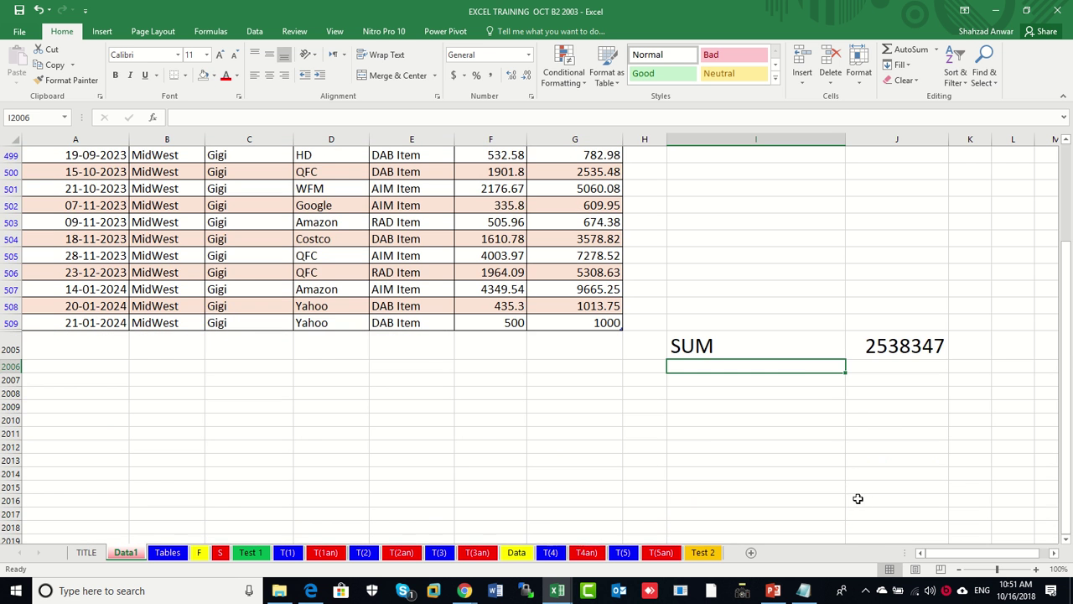
left_click(797, 357)
left_click(925, 428, "shift")
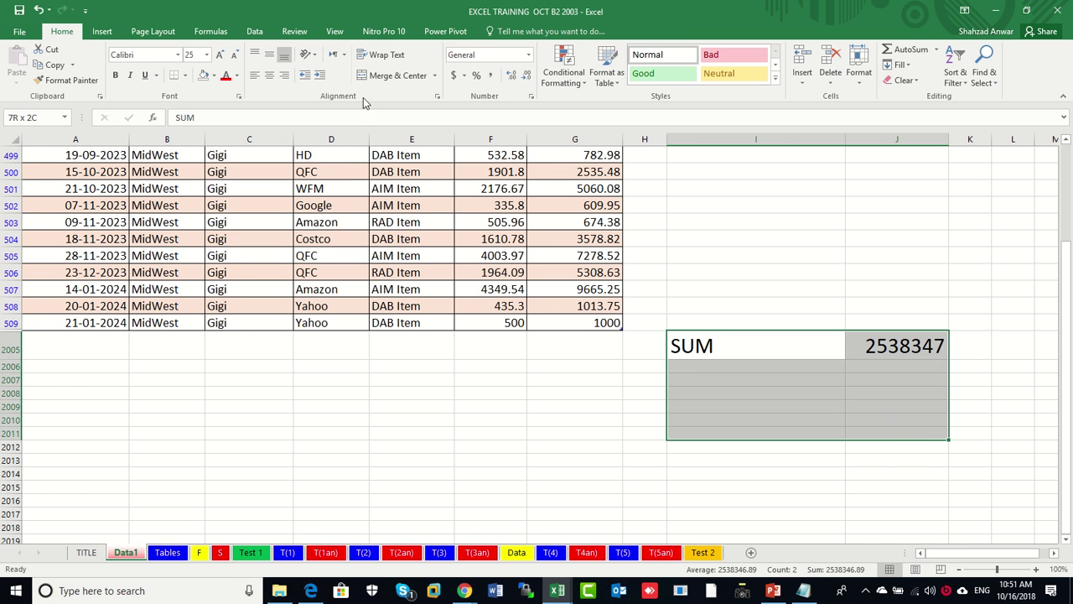
left_click(193, 54)
type("25")
key("Return")
Add an AVG label with =AVERAGE(sales_data) beside it, showing 5016.496
left_click(728, 373)
type("a")
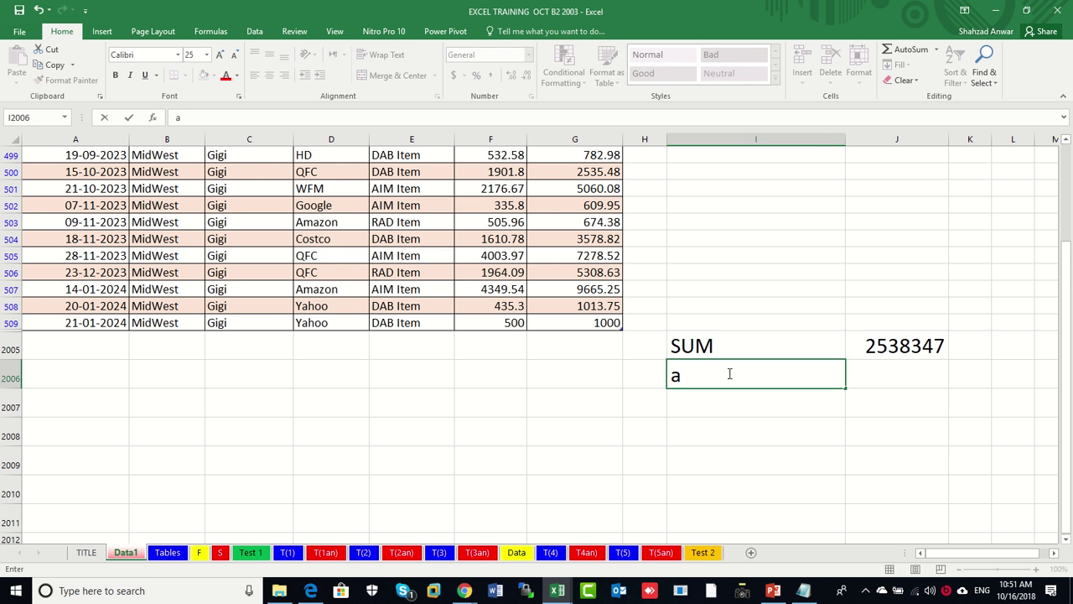
type("v")
key("BackSpace")
key("BackSpace")
type("AV")
type("G")
key("Tab")
type("=AV")
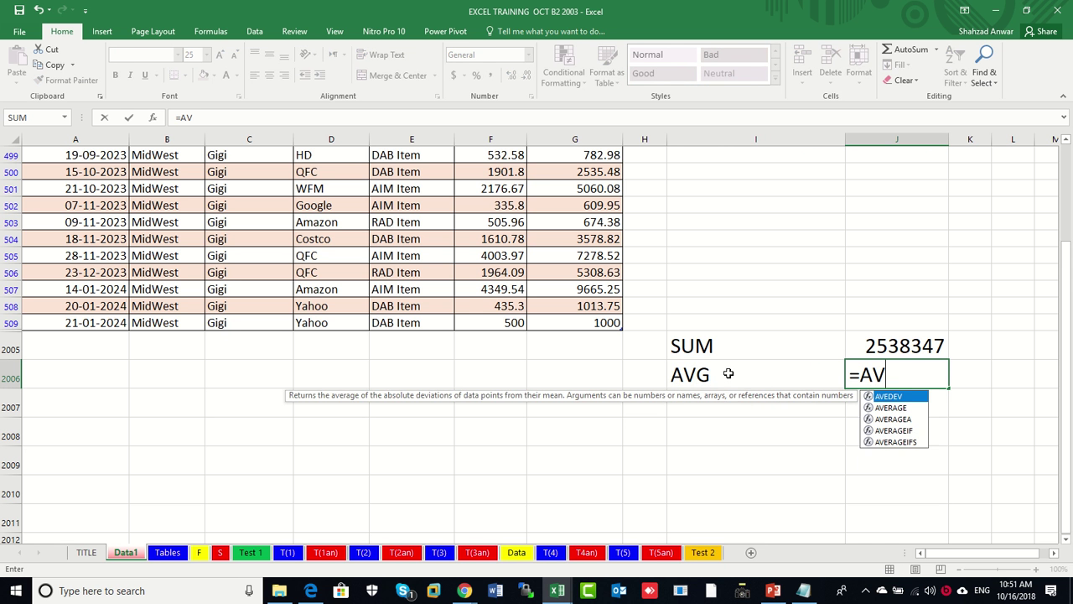
type("ER")
key("Tab")
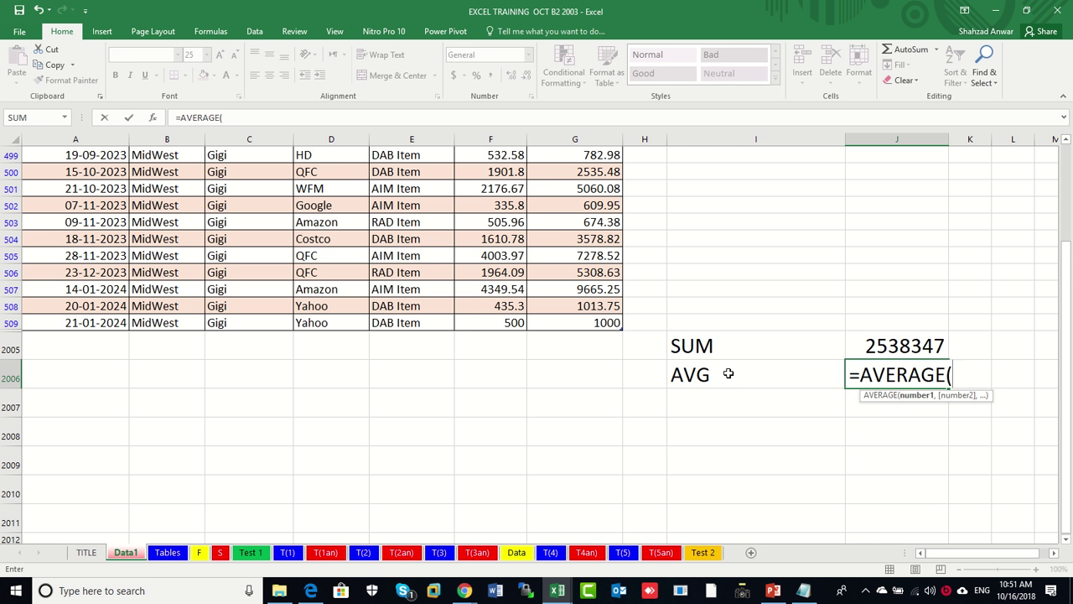
type("sale")
key("Tab")
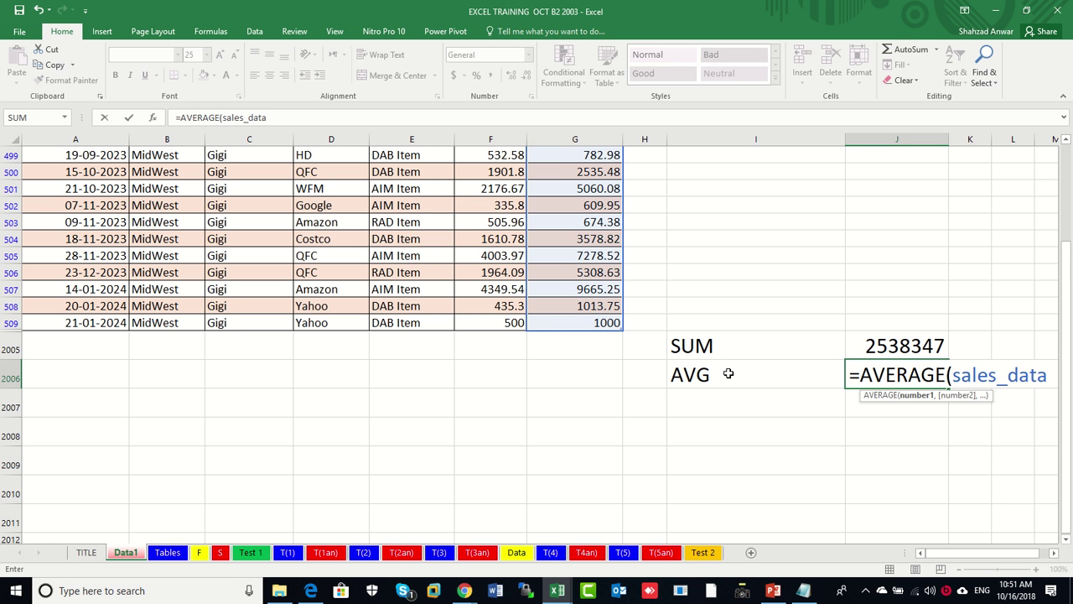
type(")")
key("Return")
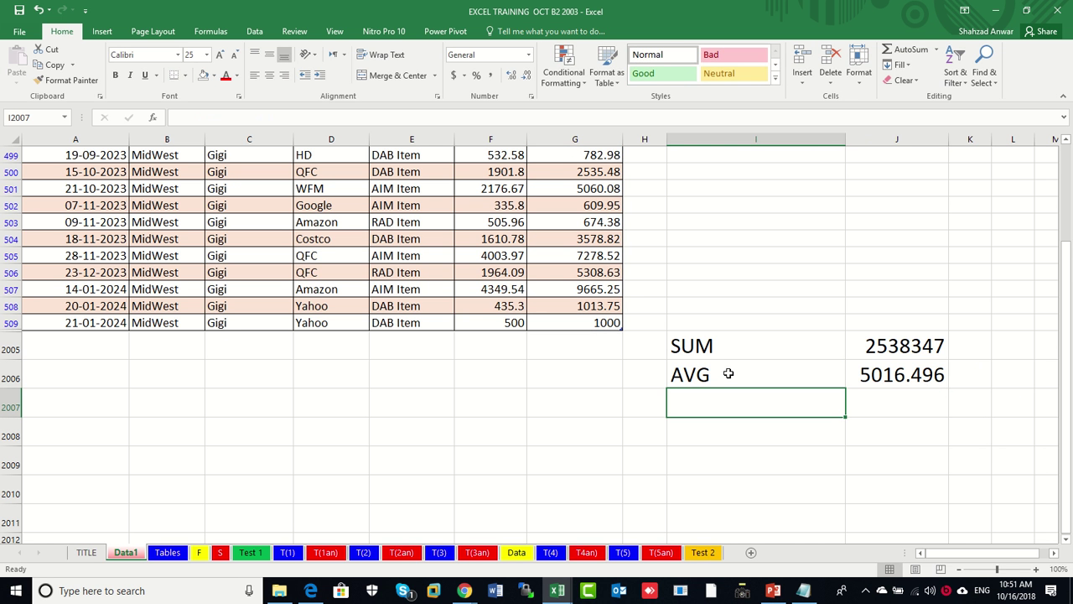
Add a MAX label with =MAX(sales_data), showing 9990.02
type("ma")
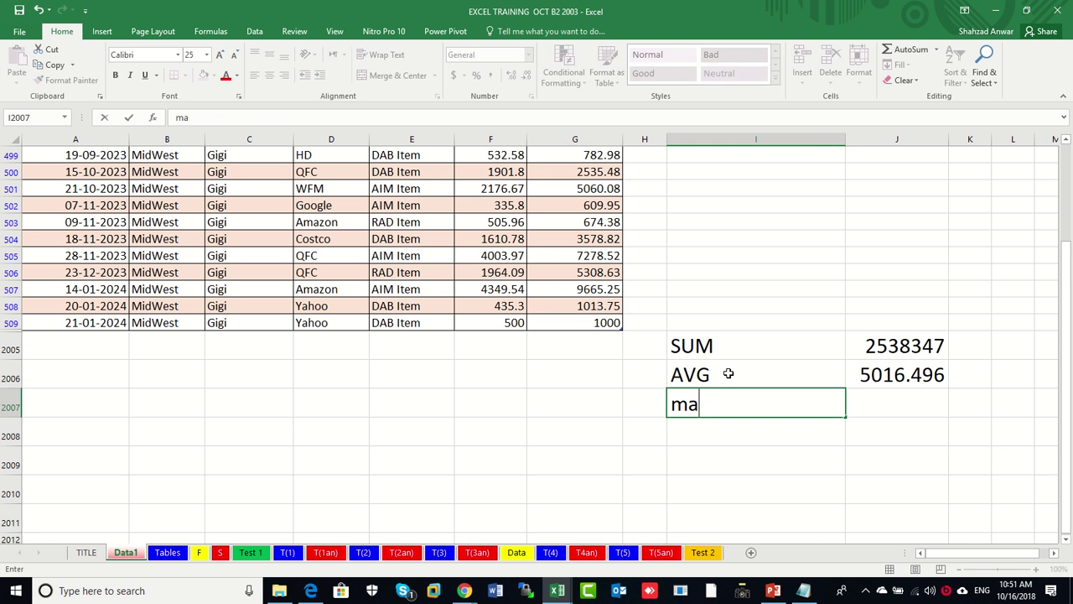
key("BackSpace")
key("BackSpace")
type("MAX")
key("Tab")
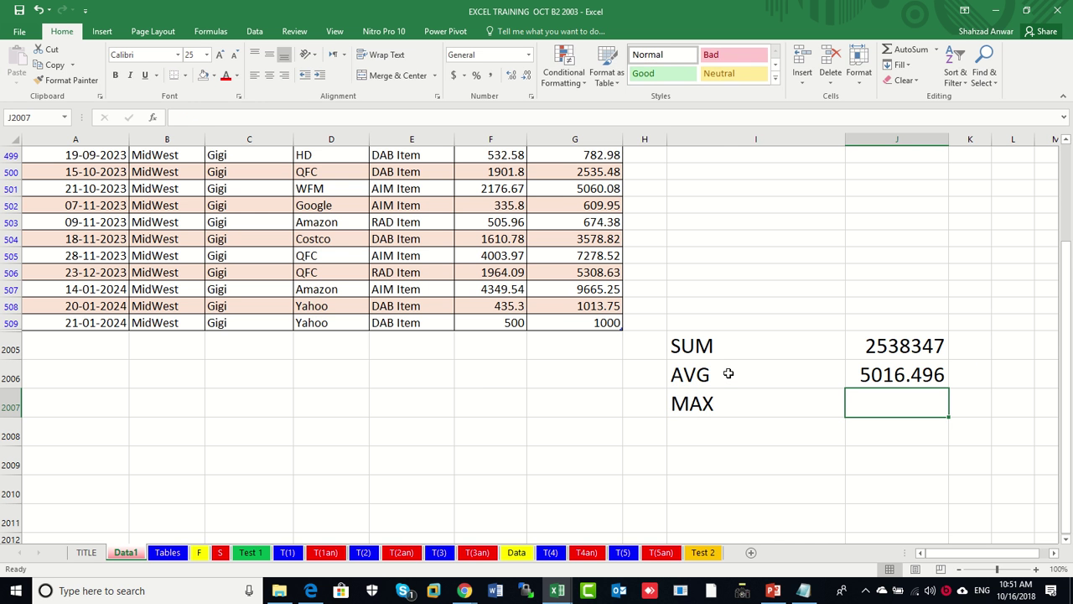
type("=MAX")
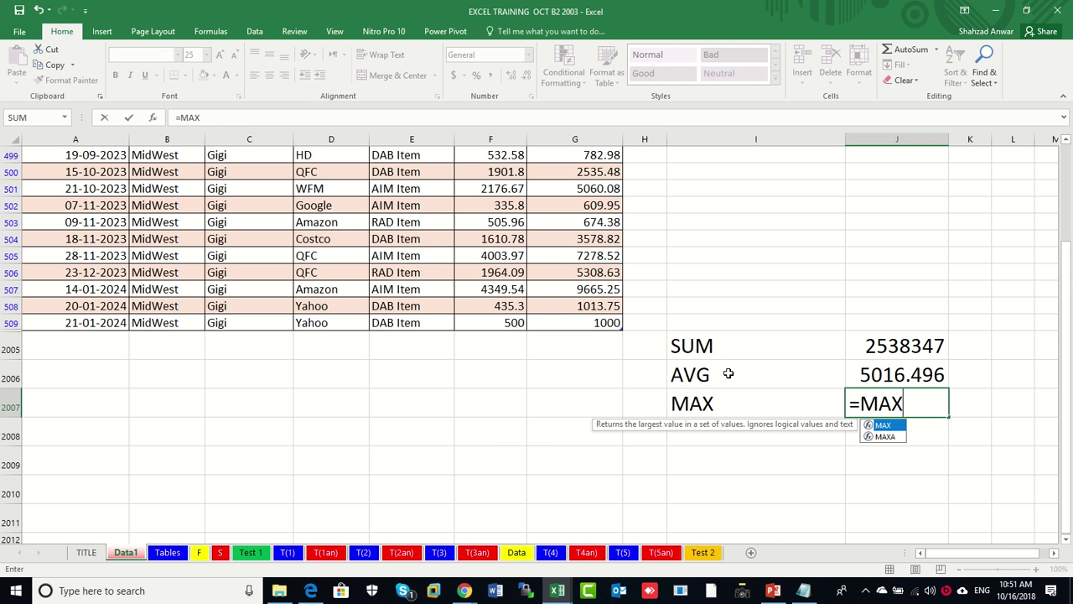
type(")")
key("BackSpace")
type("(S")
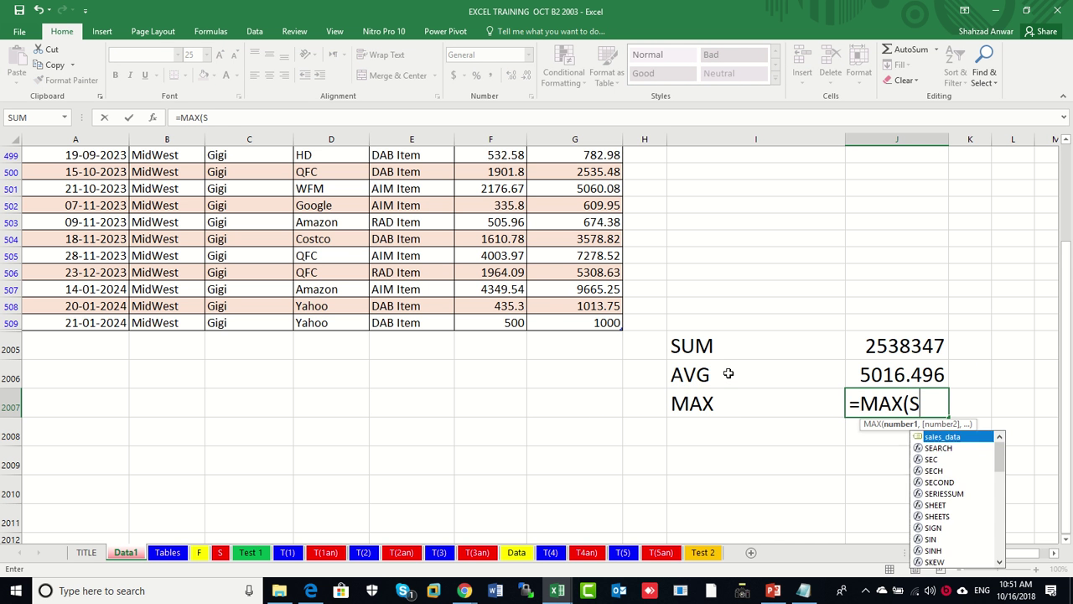
type("A")
key("Tab")
type(")")
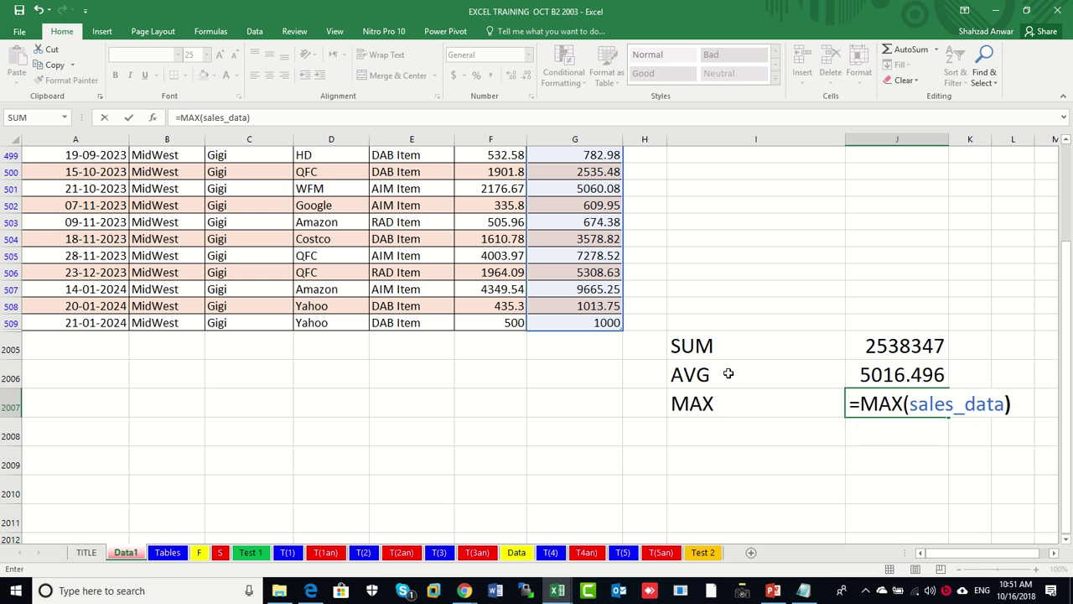
key("Return")
Add a MIN label with =MIN(sales_data), showing 31.54
type("MIN")
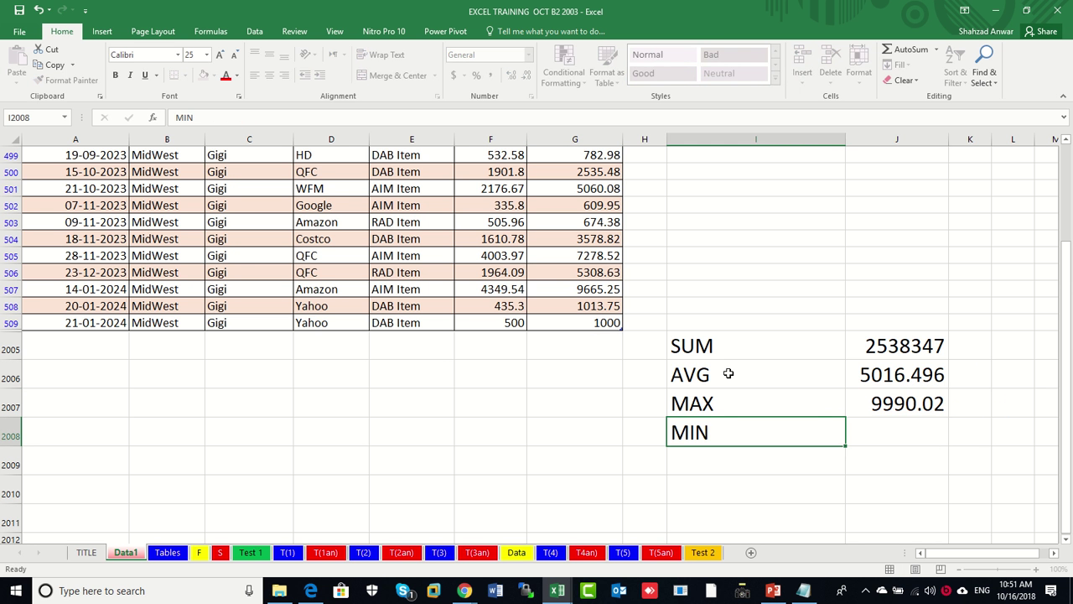
key("Tab")
type("=")
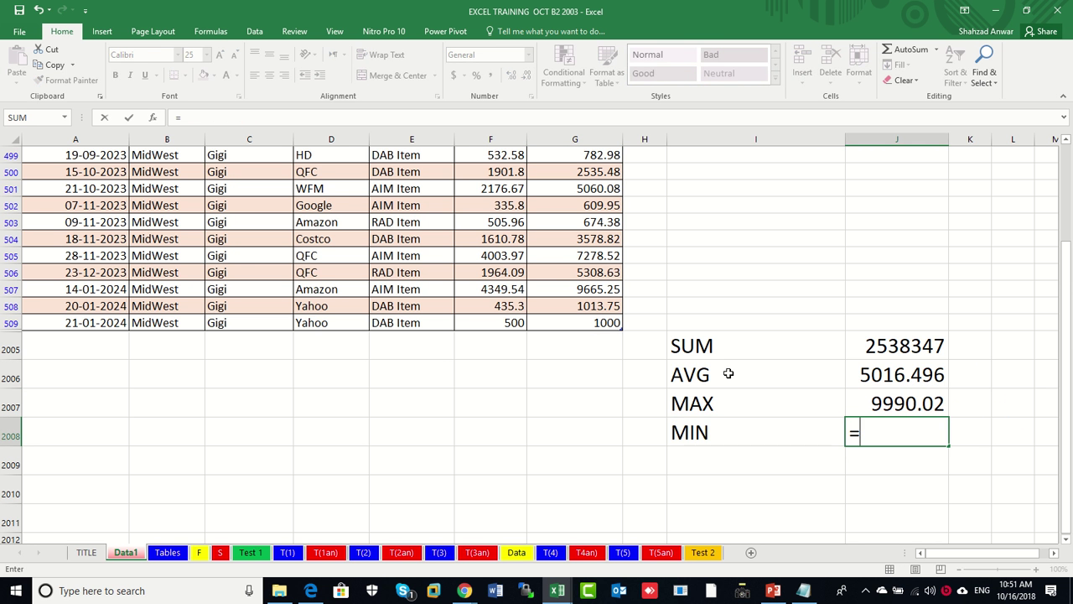
type("MIN(SAL")
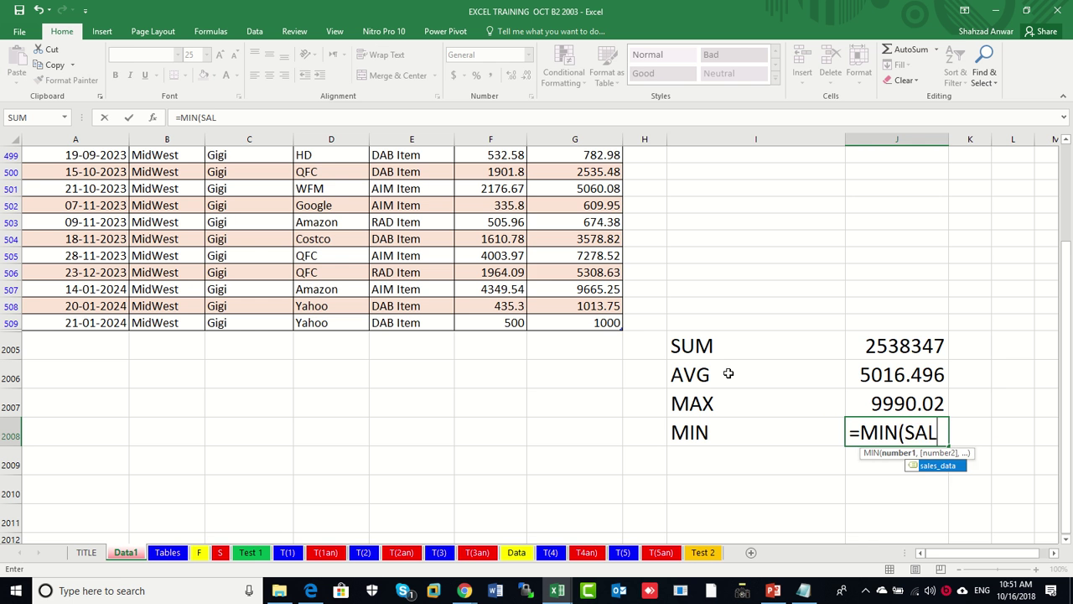
key("Tab")
type(")")
key("ctrl+Return")
key("Return")
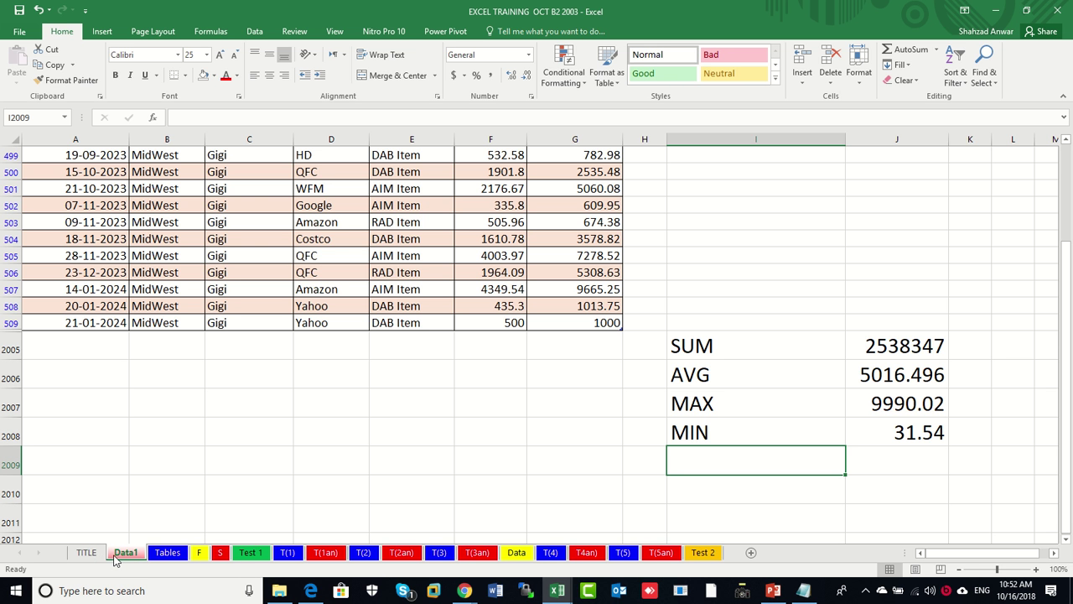
On sheet F, add a test SUM label and =SUM(sales_data), giving 2538346.89
left_click(177, 557)
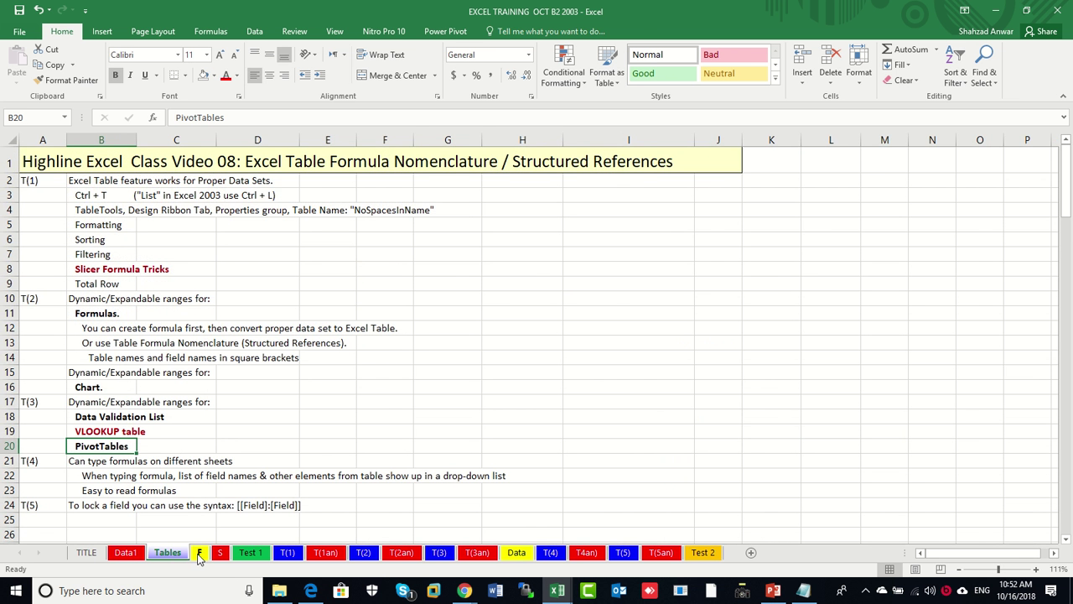
left_click(199, 557)
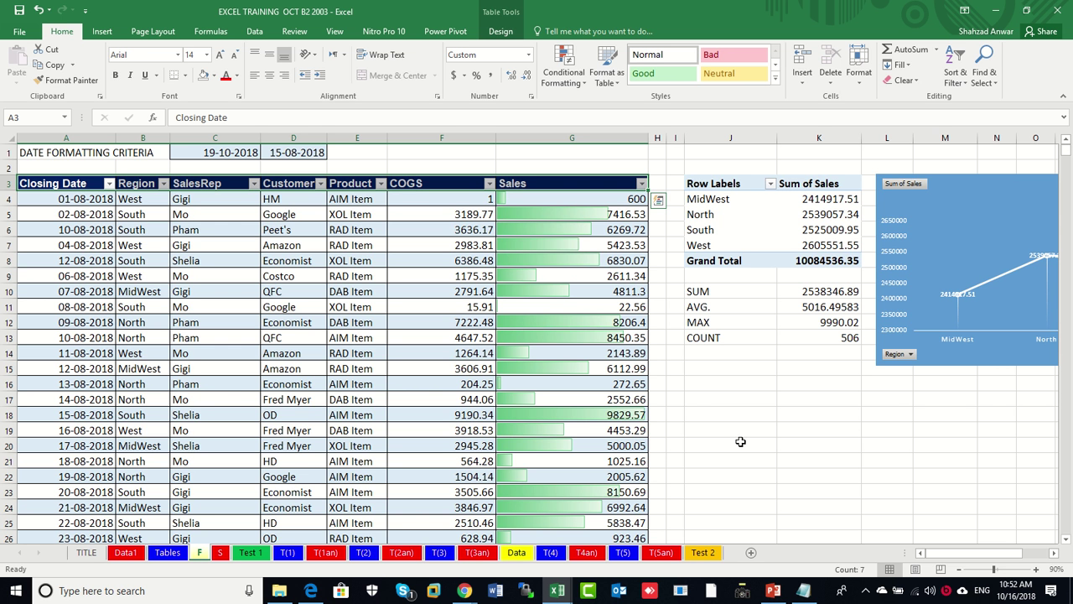
left_click(740, 441)
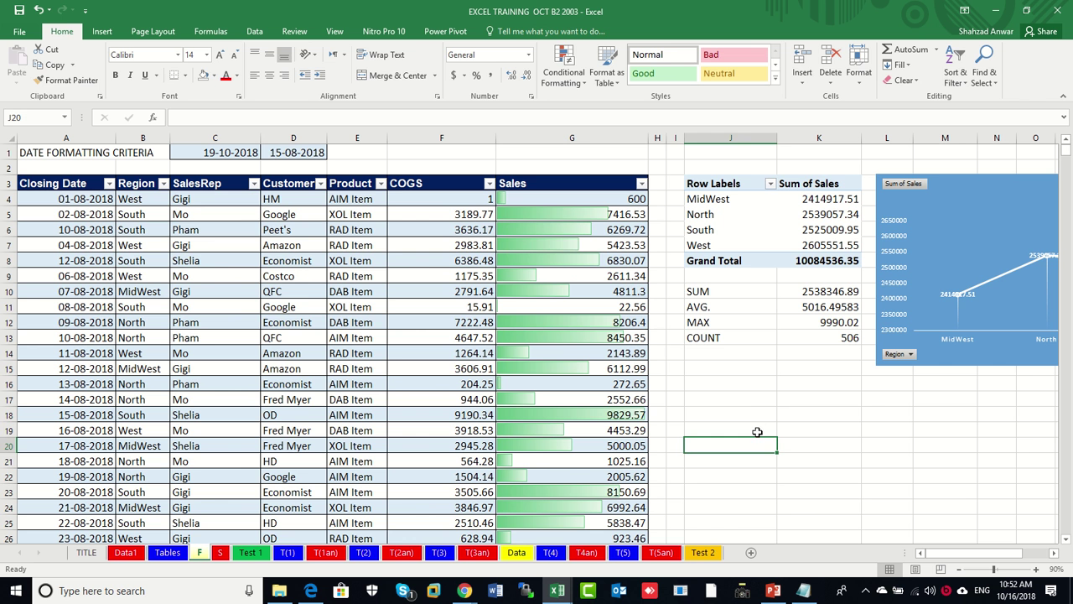
left_click(757, 424)
type("SUM")
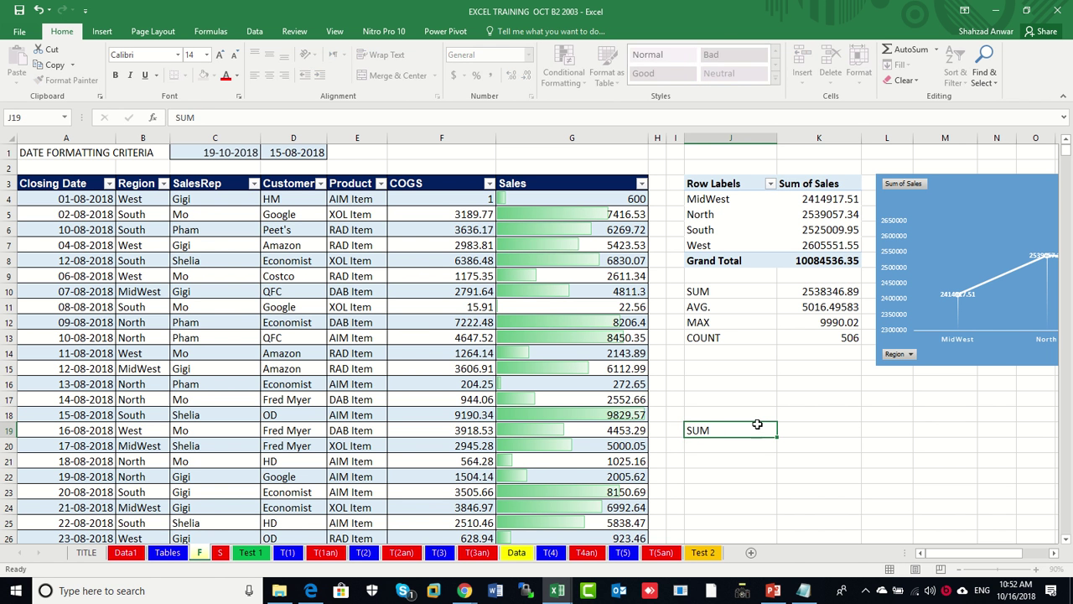
key("Tab")
type("=SUM")
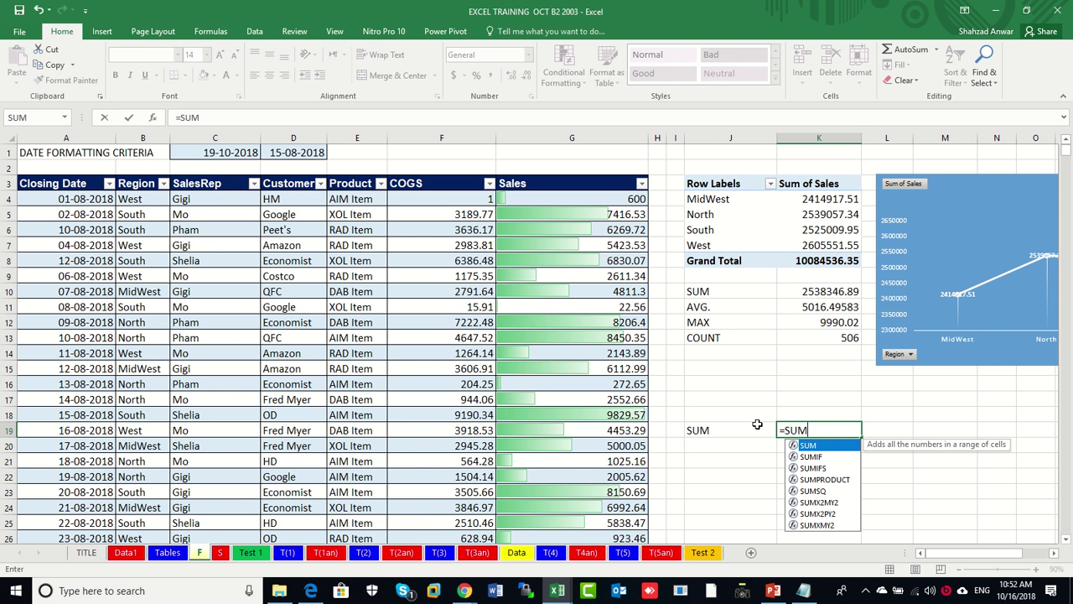
type("(SAL")
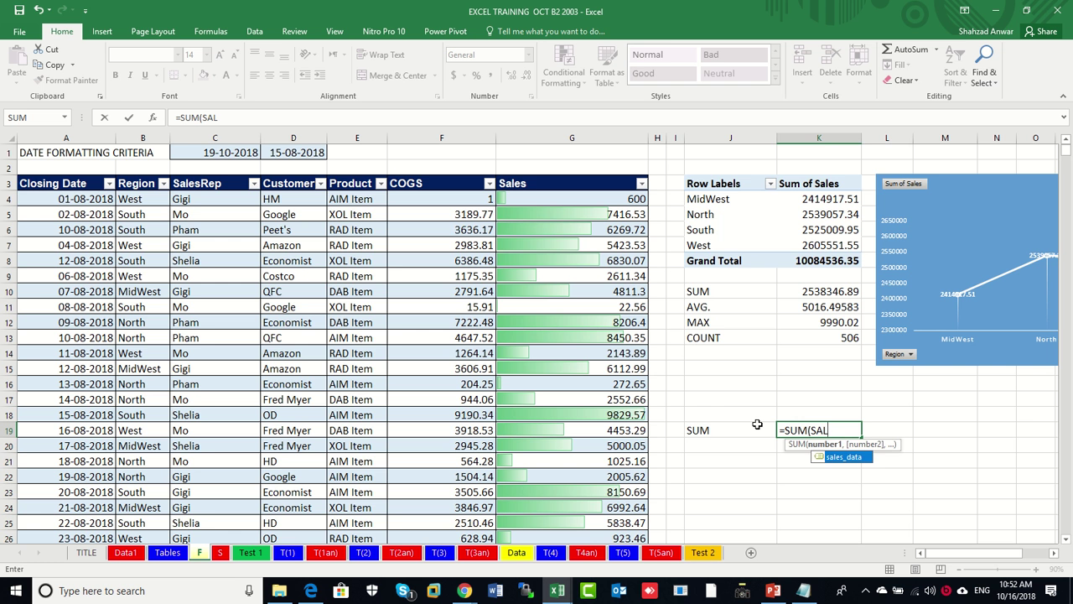
key("Tab")
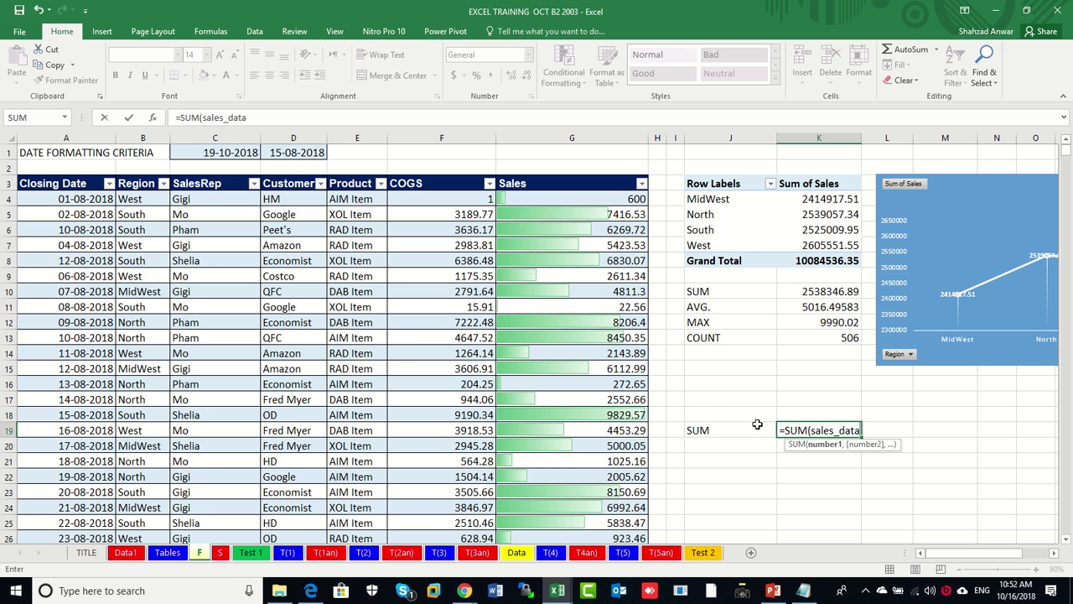
type(")")
key("Return")
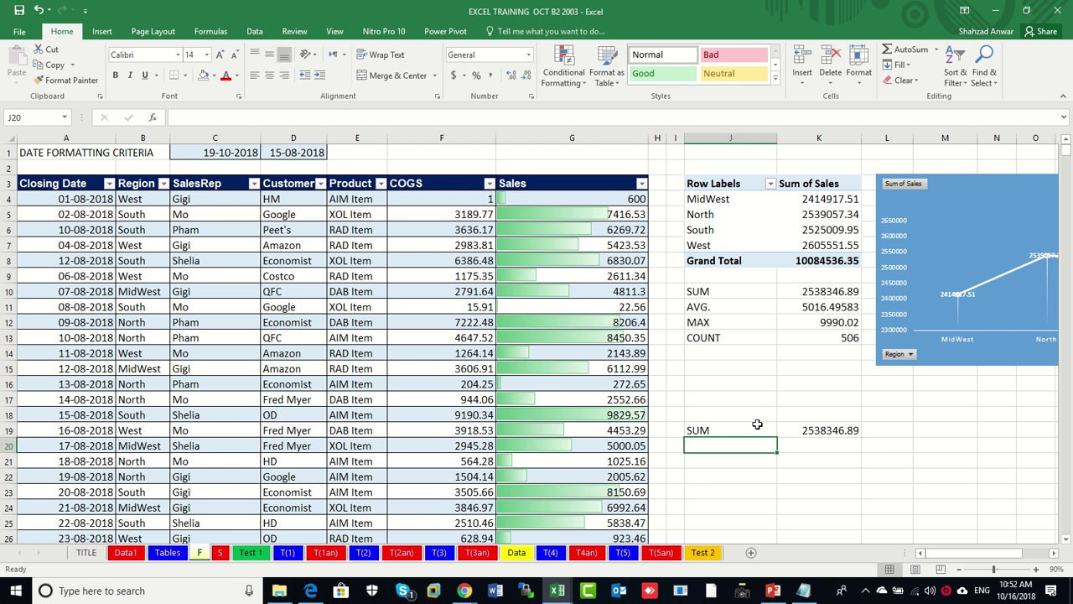
Delete the test SUM label and its result from sheet F
left_click(757, 424)
key("shift+Right")
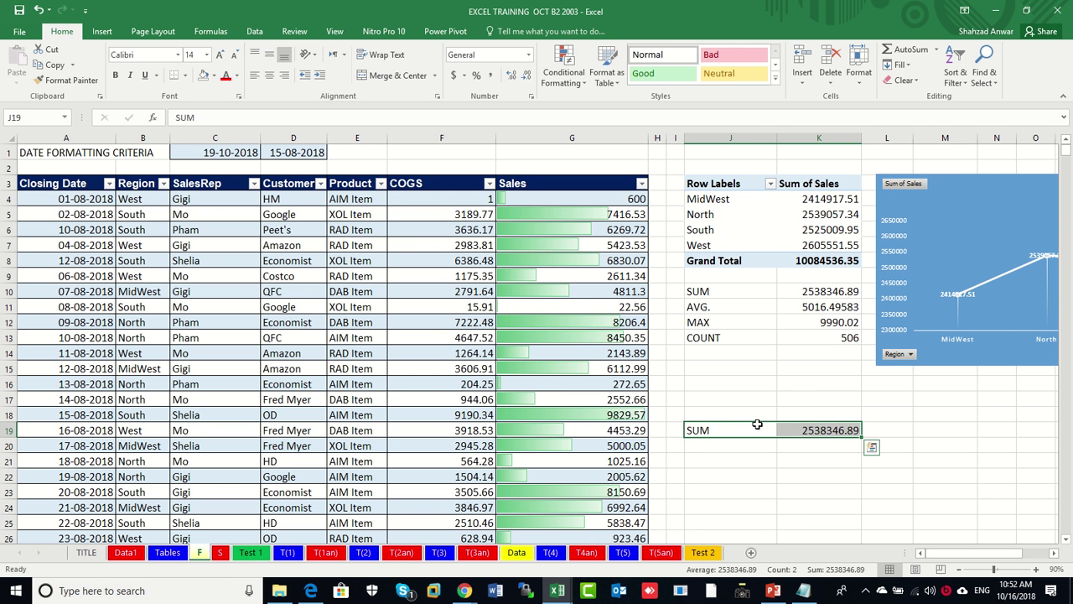
key("Delete")
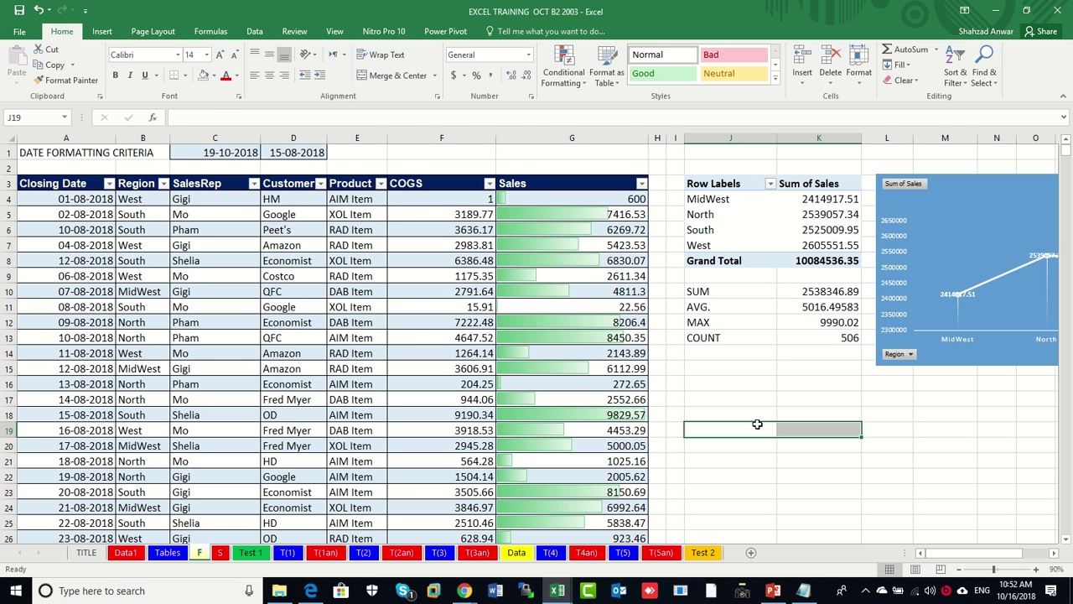
Back on Data1, inspect the table's last records and J2005's =SUM(sales_data) formula
left_click(165, 555)
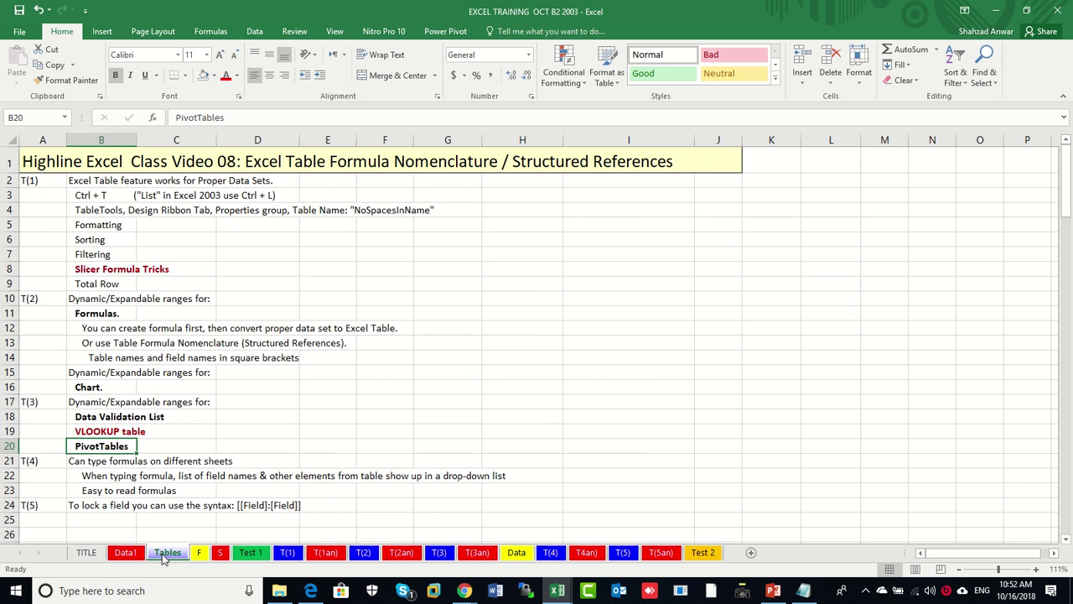
left_click(129, 554)
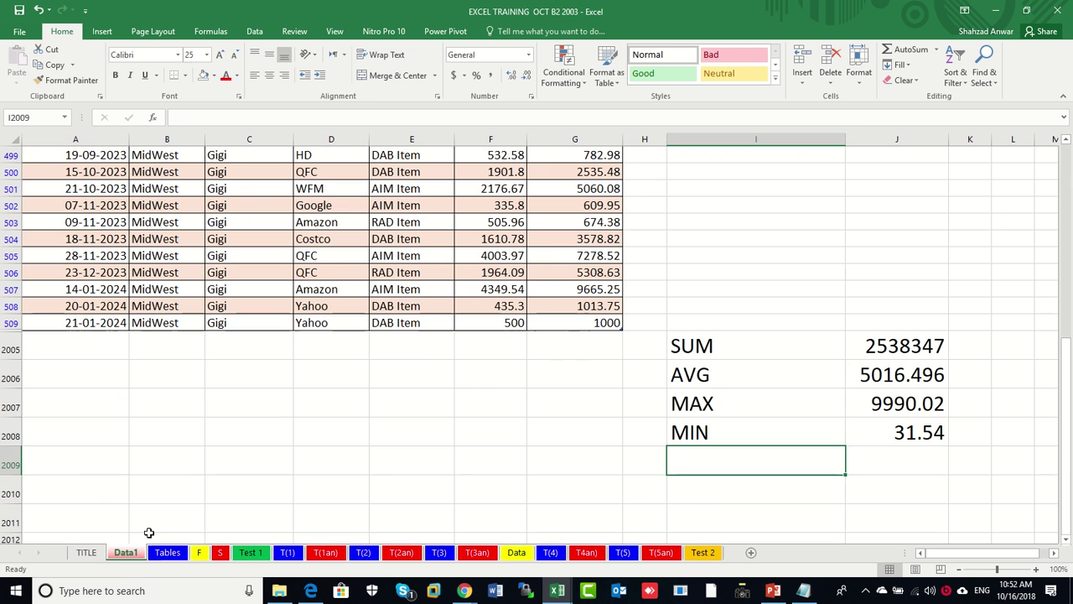
left_click(99, 311)
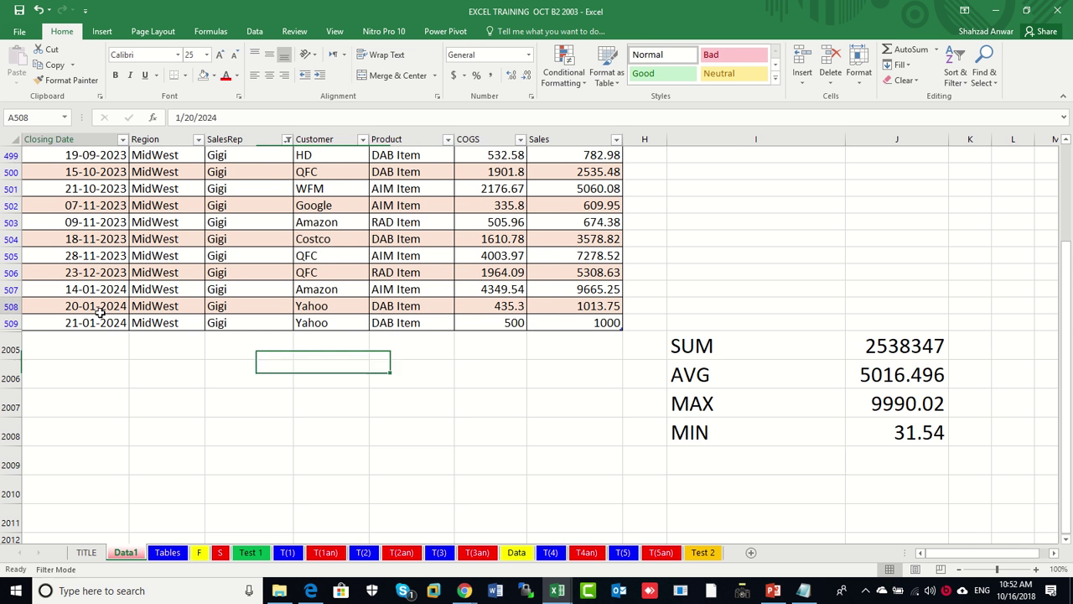
left_click(581, 323)
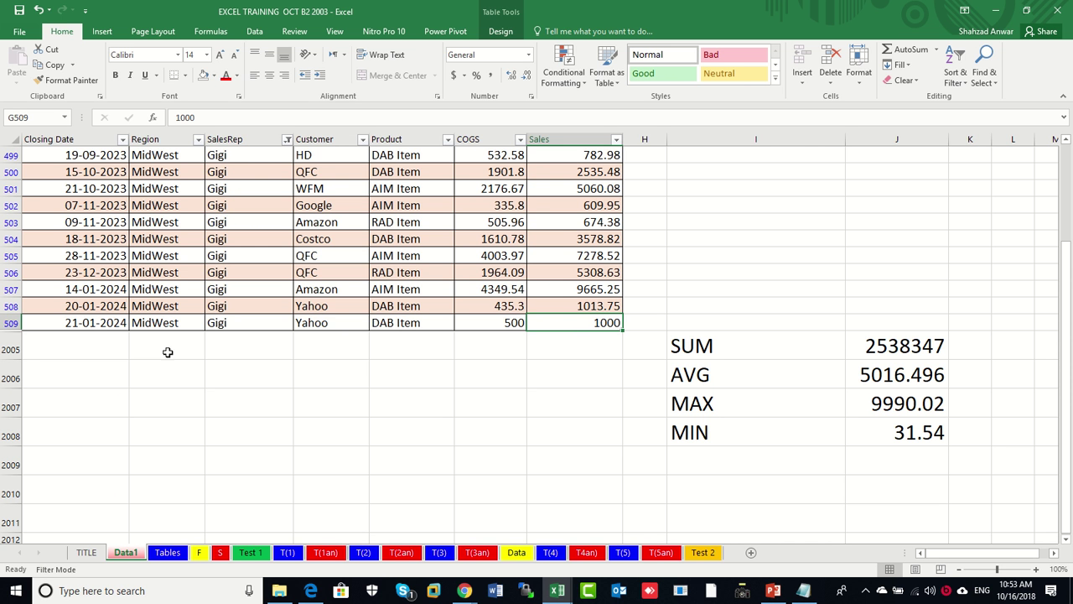
left_click(102, 340)
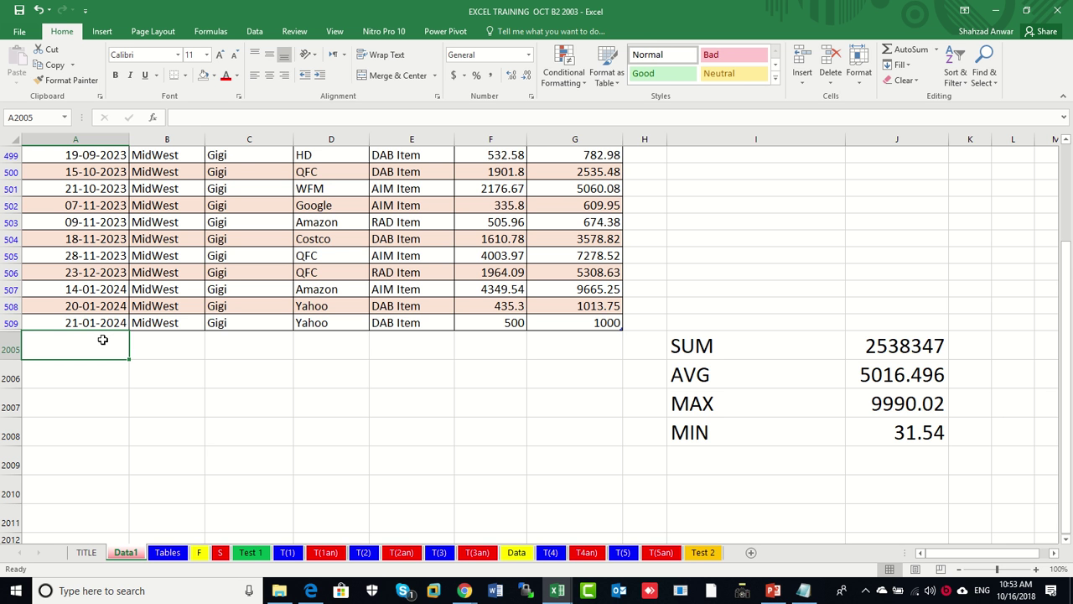
left_click(912, 352)
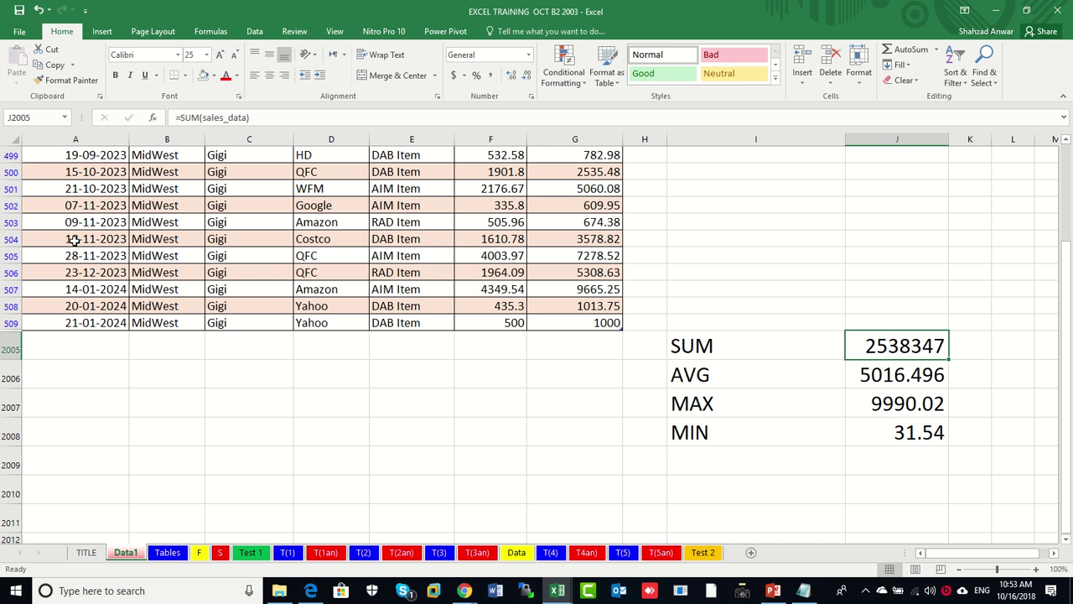
Copy records from near the table's end toward A2005, abandoning the paste
left_click_drag(64, 255, 546, 274)
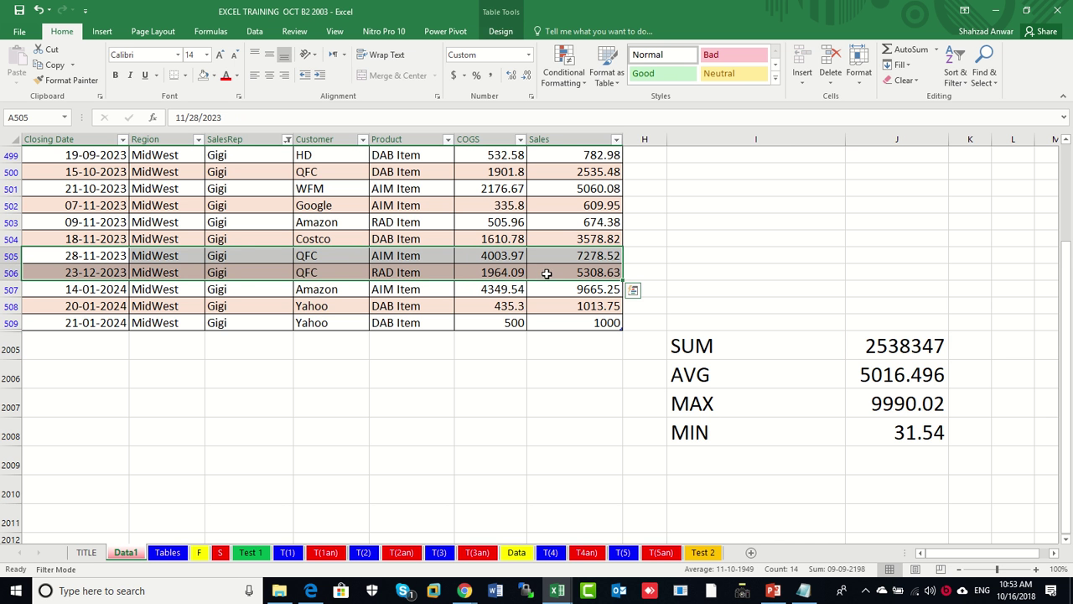
key("ctrl+c")
key("ctrl+q")
left_click(117, 345)
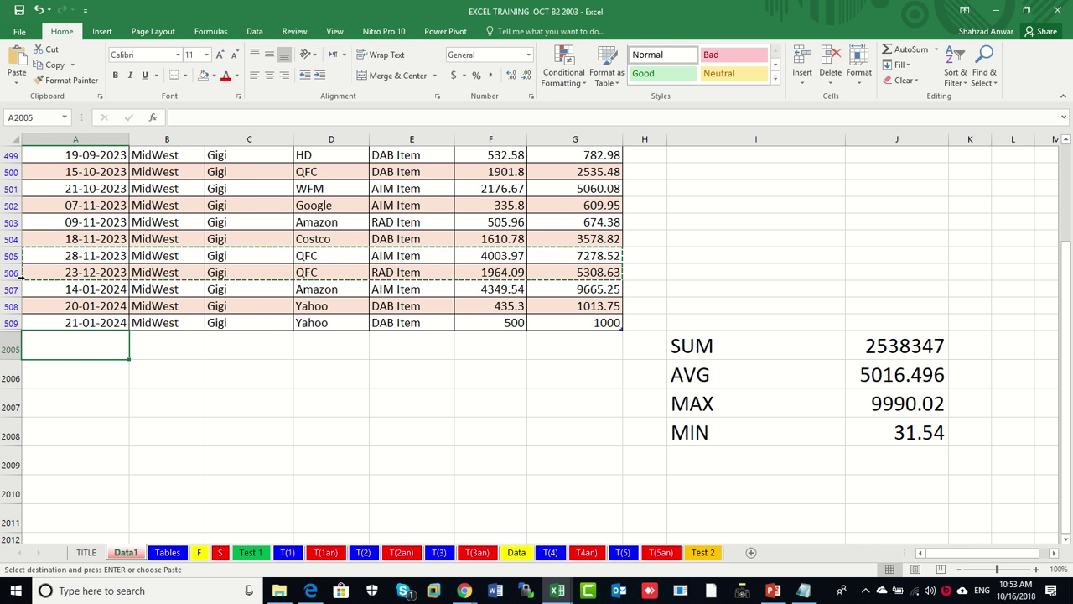
key("Escape")
left_click_drag(10, 256, 12, 336)
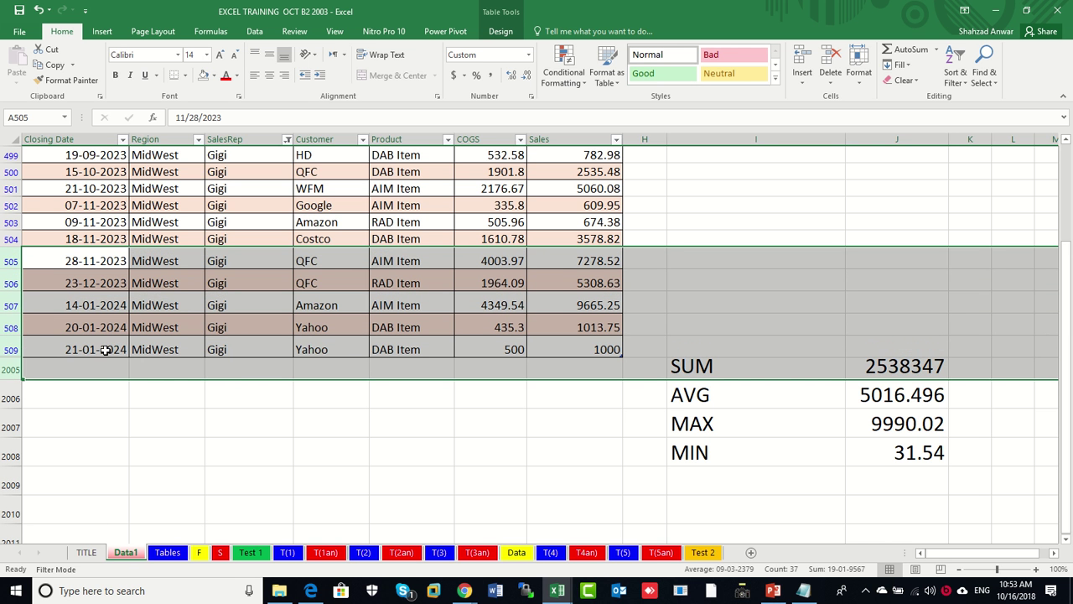
left_click(84, 327)
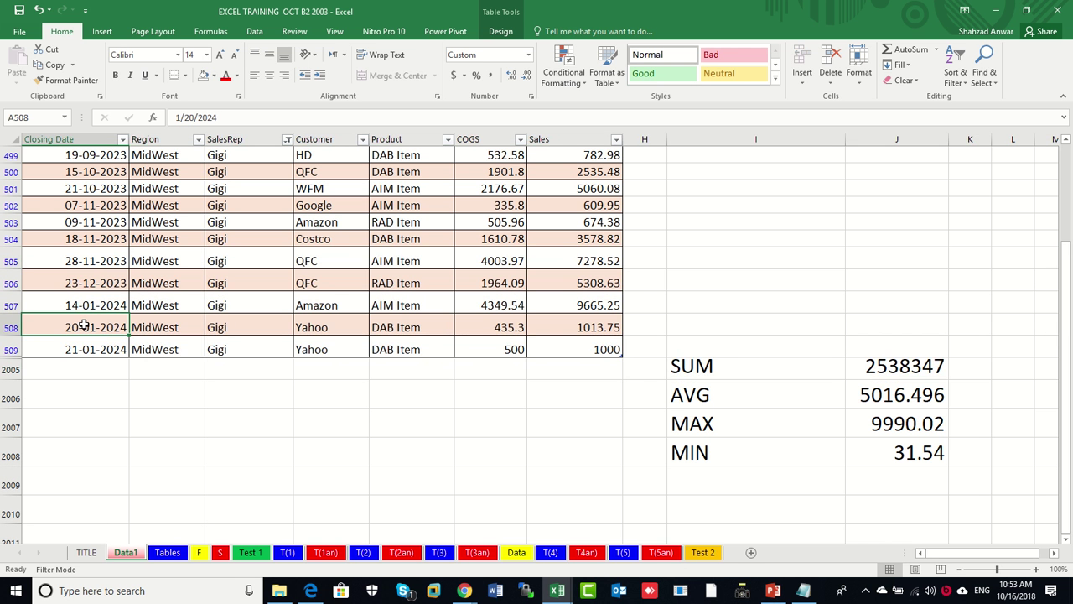
left_click_drag(74, 288, 592, 305)
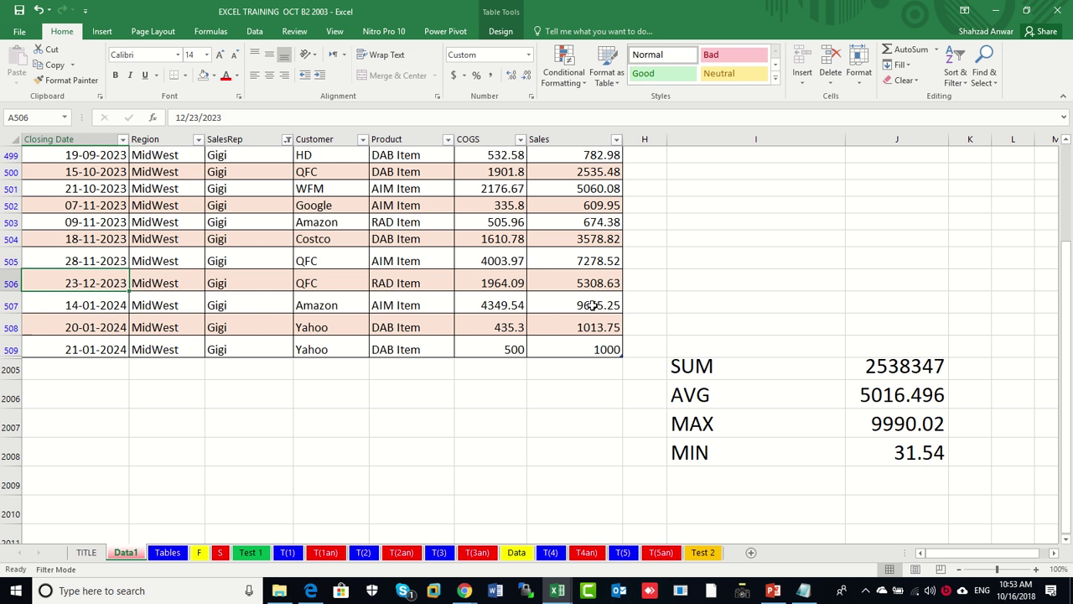
key("ctrl+c")
left_click(76, 371)
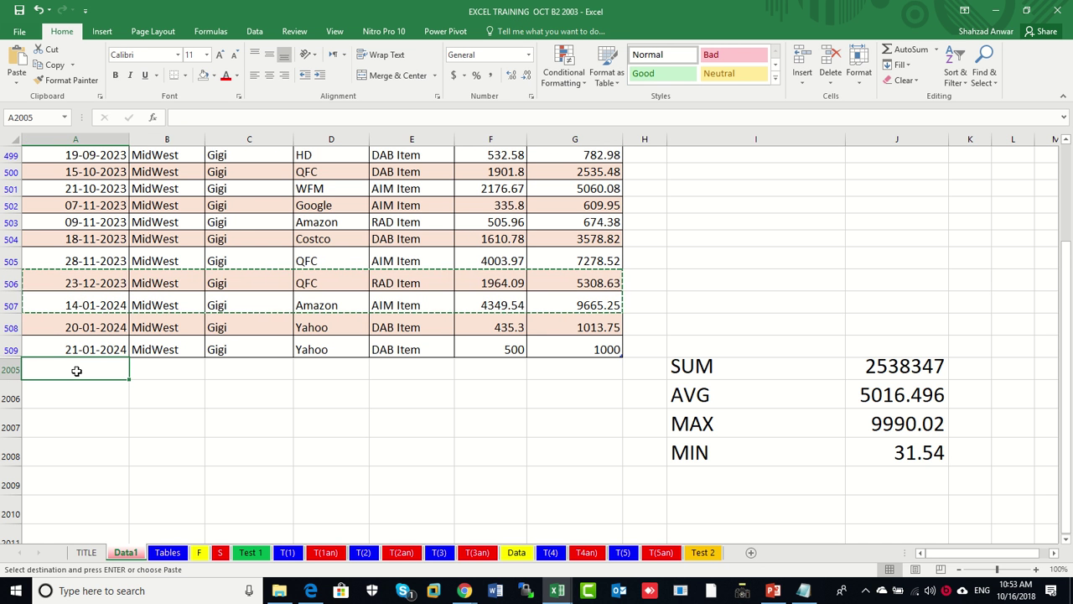
Unhide rows 508–2006 by giving them one uniform row height
left_click(13, 327)
left_click(14, 396, "shift")
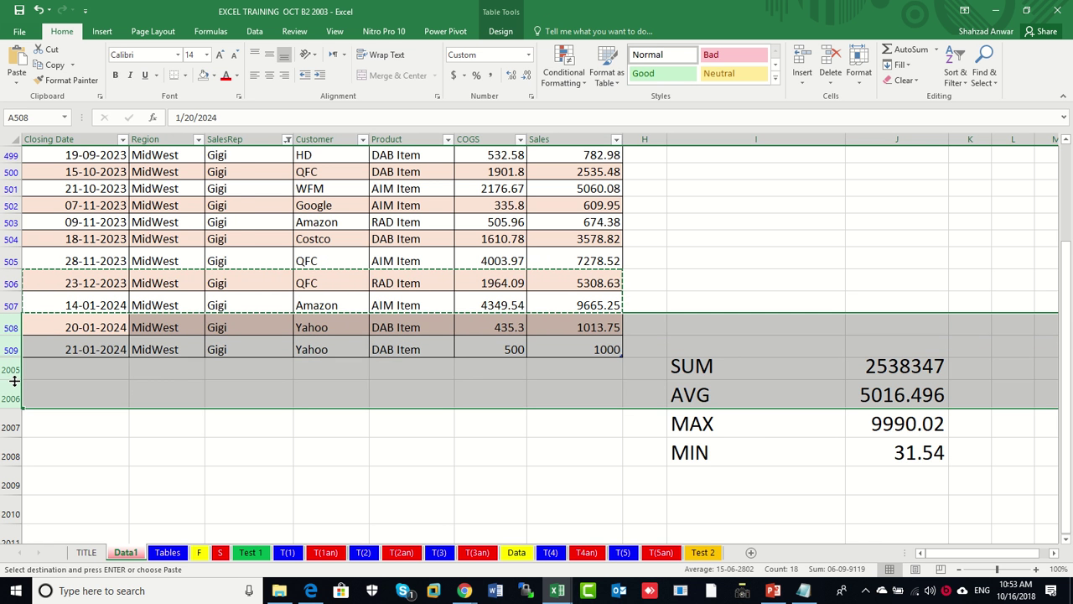
left_click_drag(14, 382, 14, 388)
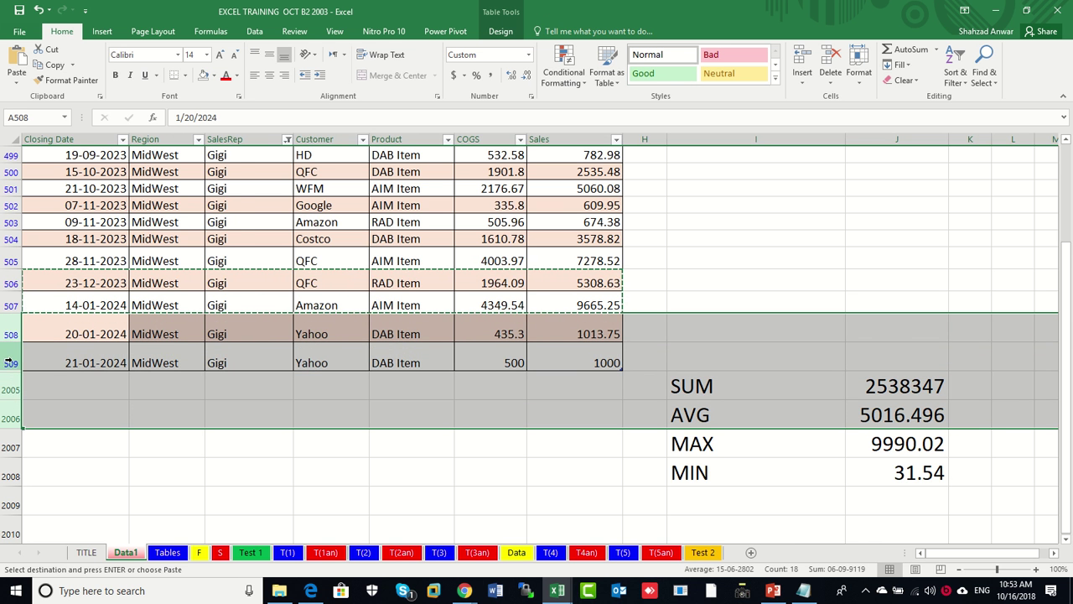
right_click(11, 359)
left_click(74, 547)
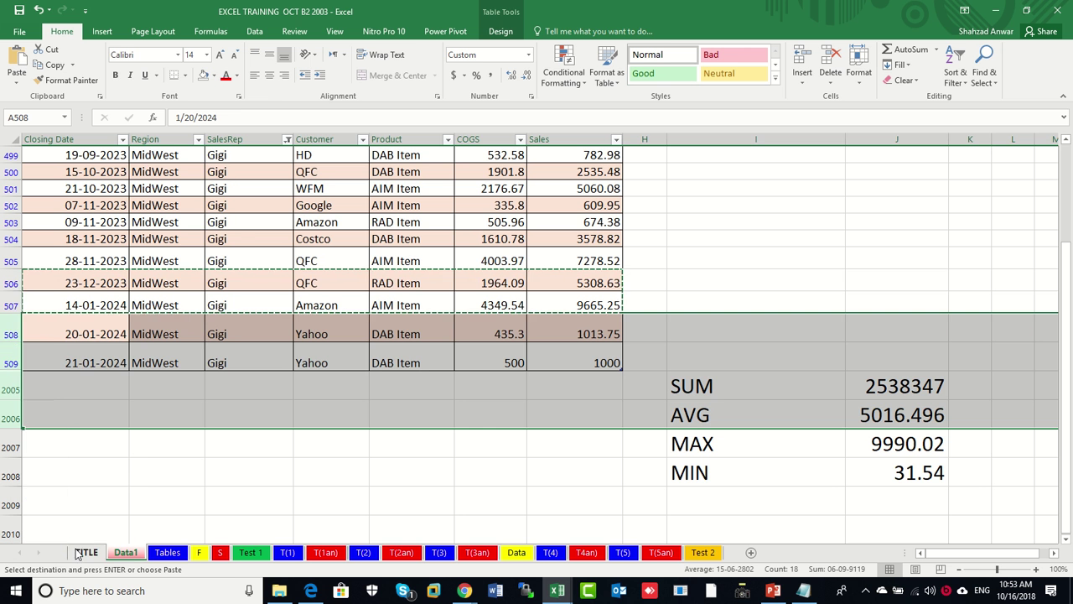
left_click(40, 377)
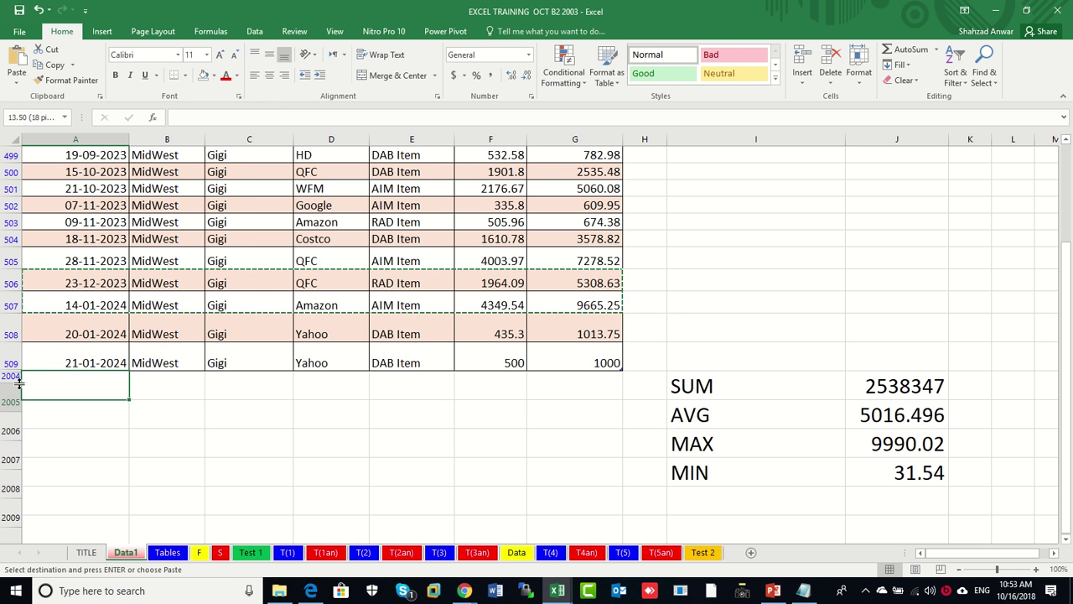
mouse_move(18, 371)
left_mouse_down()
mouse_move(11, 398)
mouse_move(14, 388)
left_mouse_up()
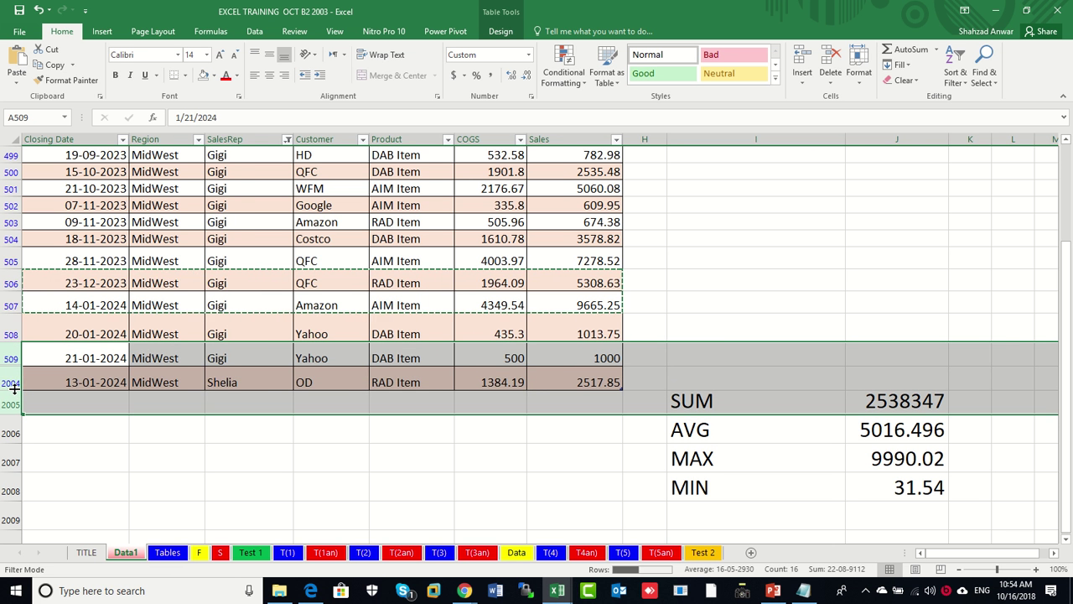
left_click_drag(14, 391, 14, 387)
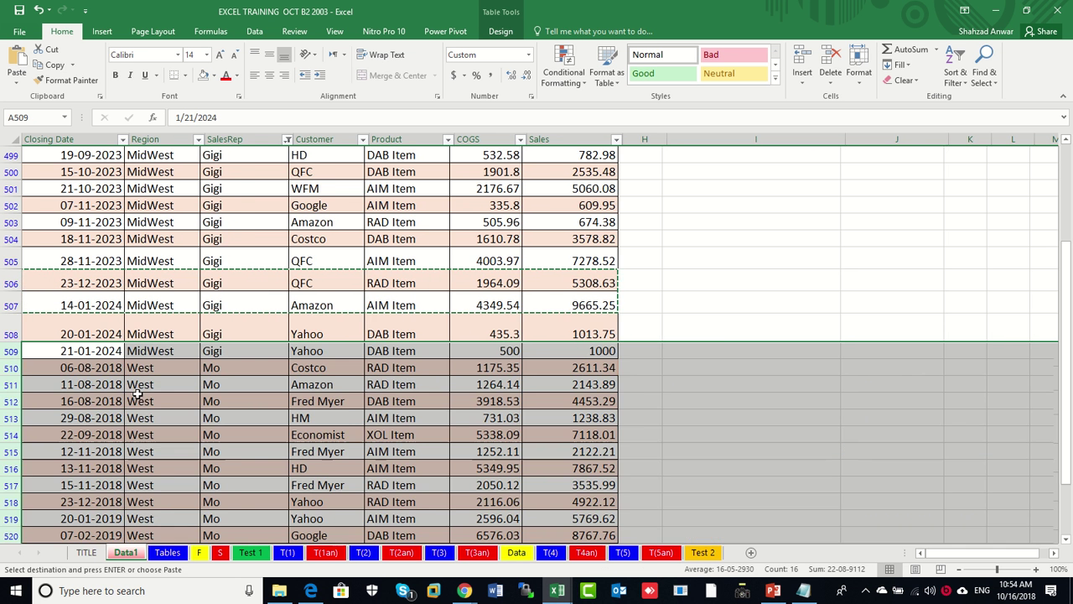
Clear the selection and scroll to confirm every record through row 2004 shows
left_click(405, 333)
key("Escape")
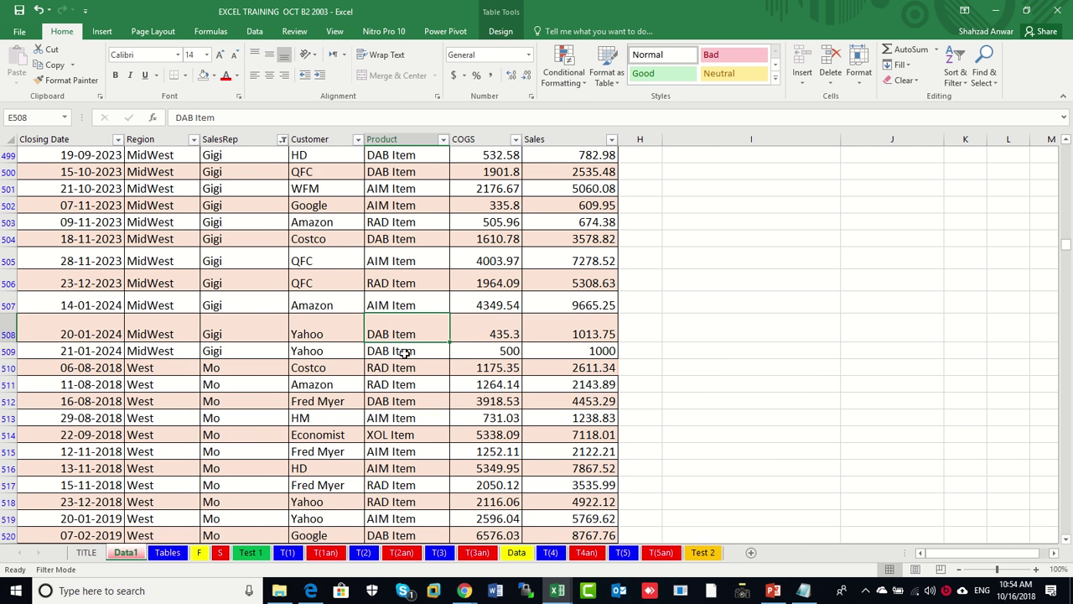
scroll(275, 371, "down", 1)
scroll(274, 372, "down", 3)
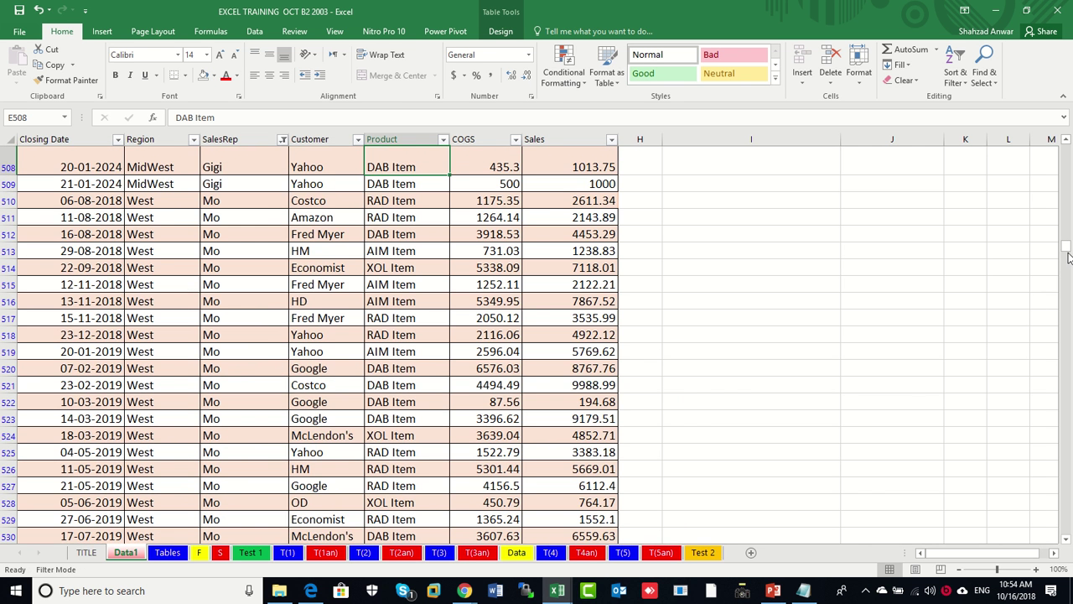
scroll(1067, 252, "up", 1)
left_click_drag(1066, 249, 1068, 536)
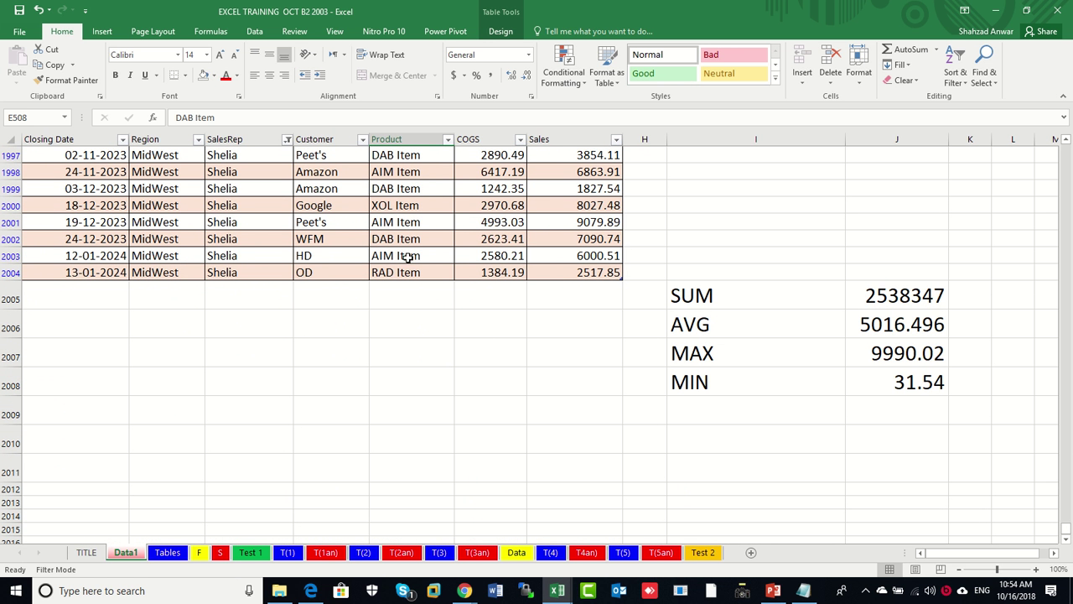
Confirm J2005 still holds =SUM(sales_data) returning 2538347, leaving it unchanged
left_click(924, 295)
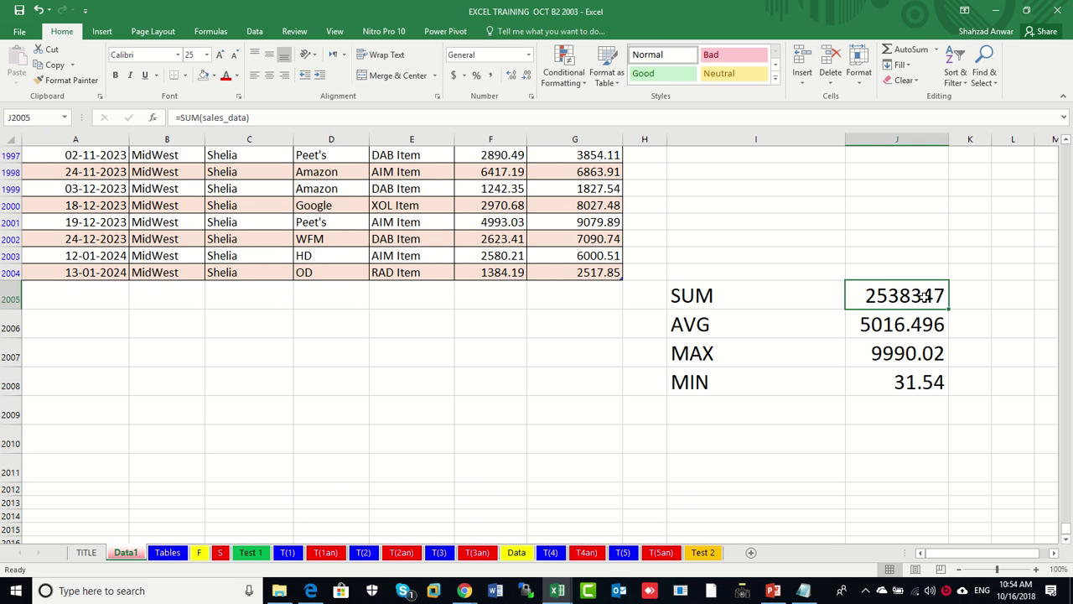
double_click(924, 295)
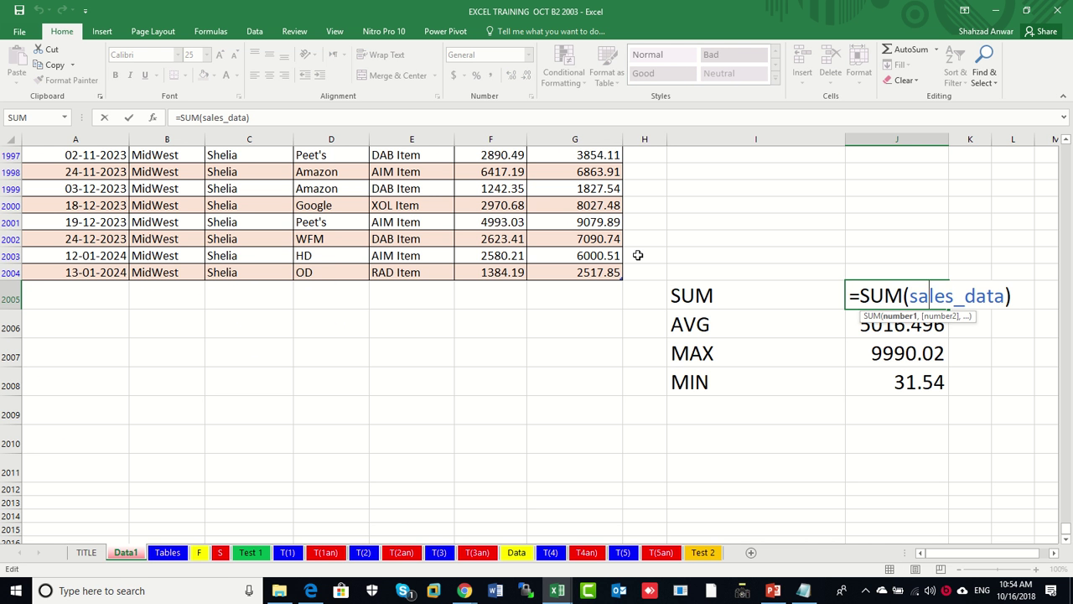
key("Escape")
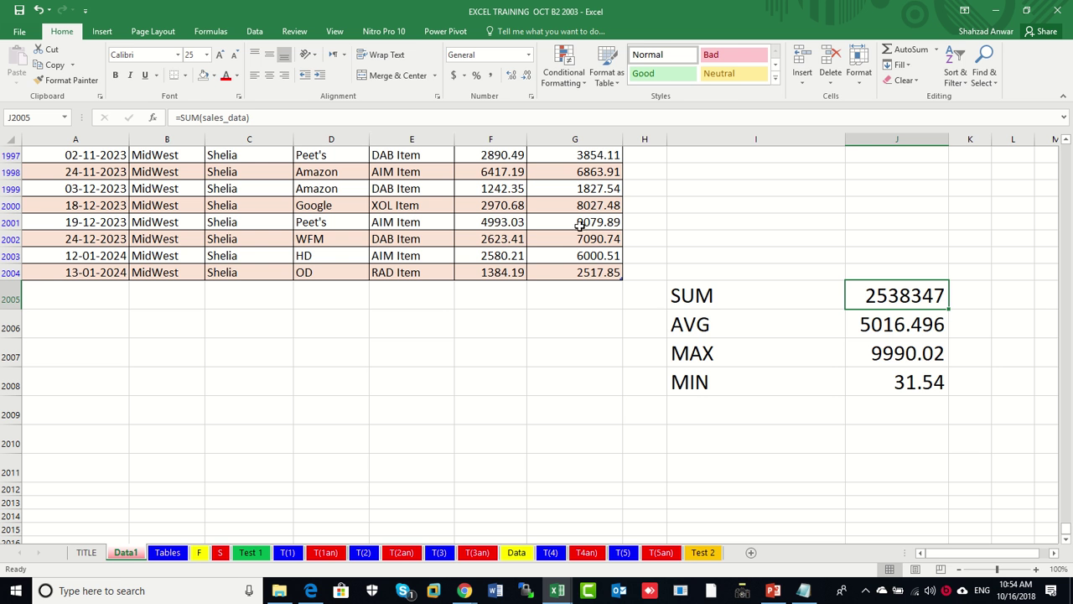
left_click(211, 32)
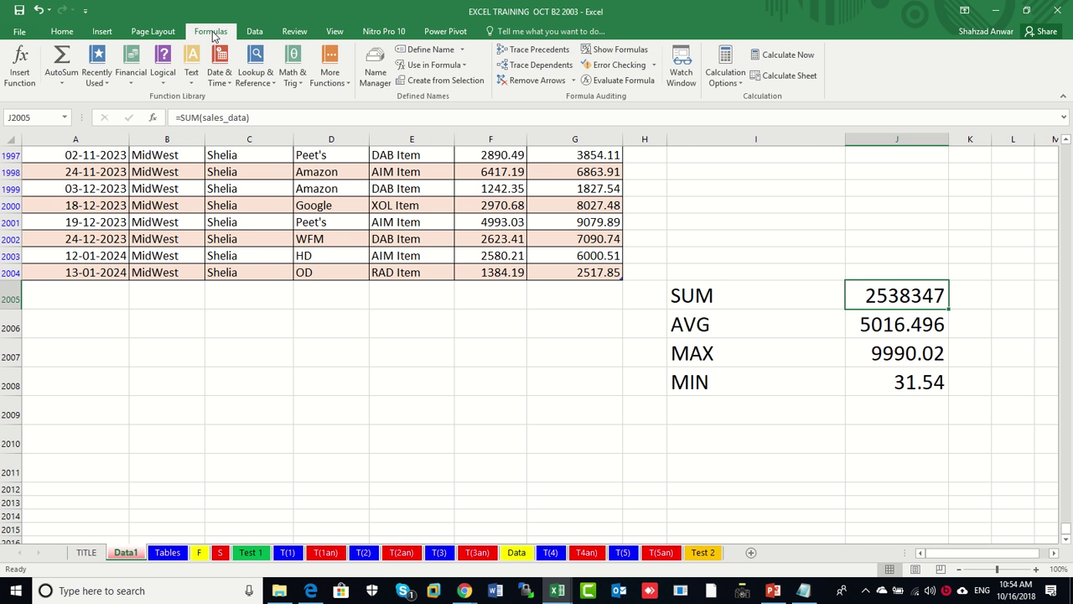
In Name Manager, redefine sales_data to refer to =Table8[Sales]
left_click(382, 67)
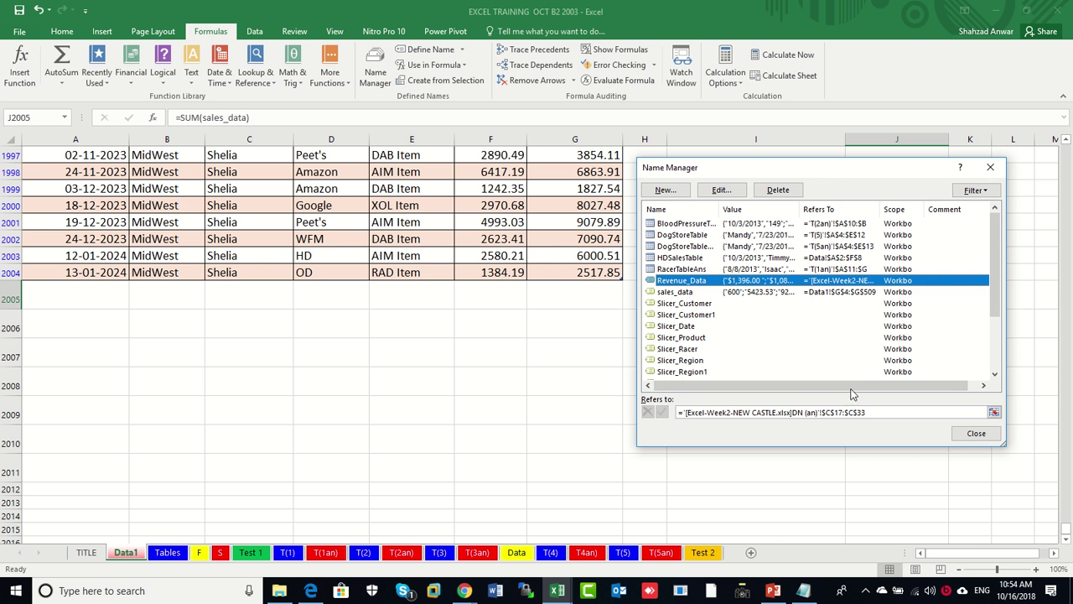
left_click(677, 292)
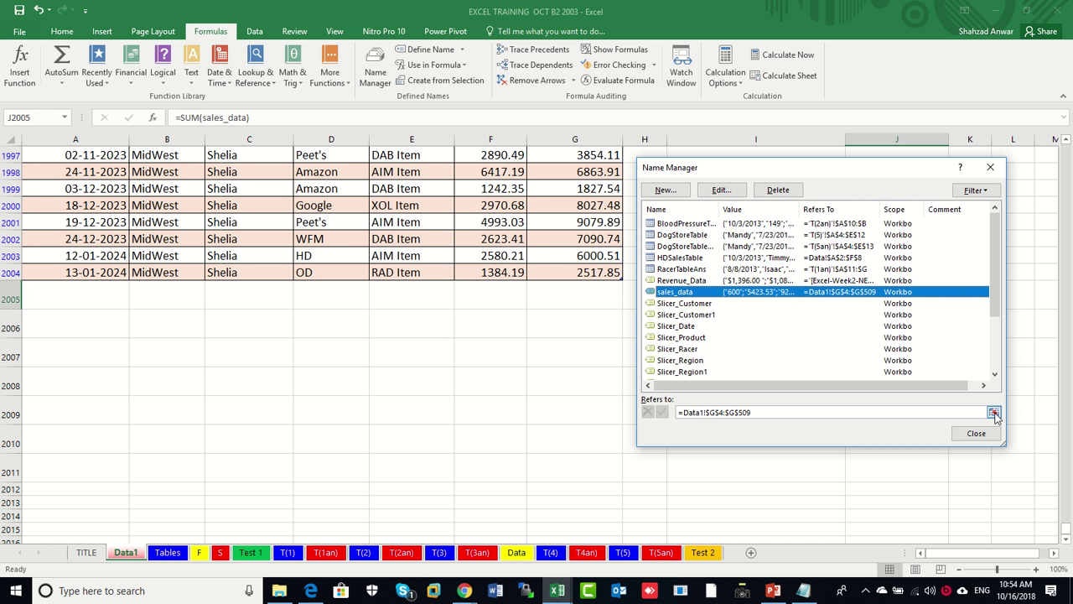
left_click(762, 412)
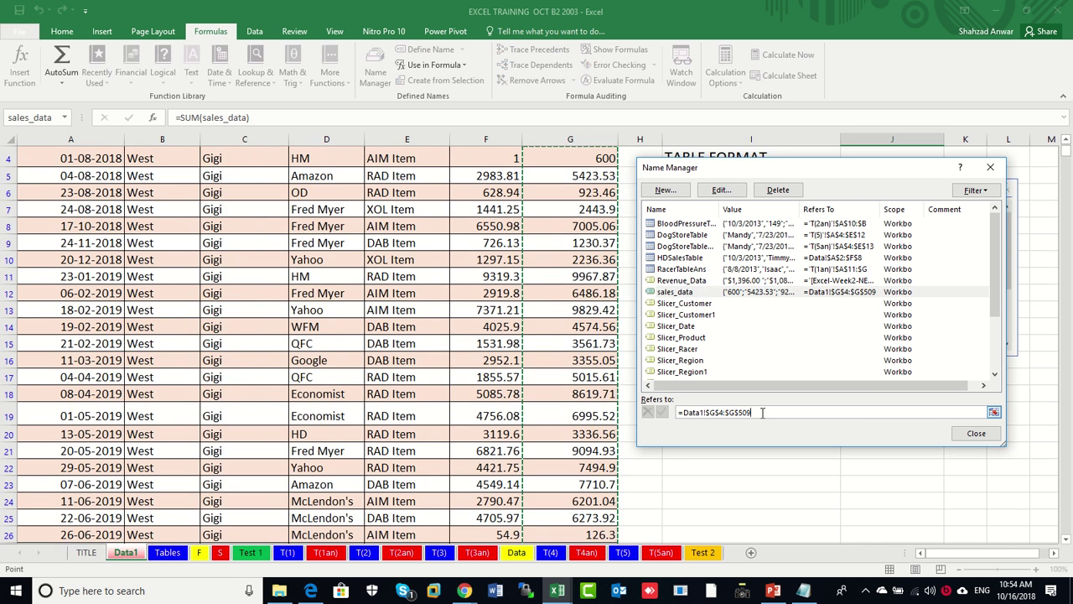
left_click(993, 412)
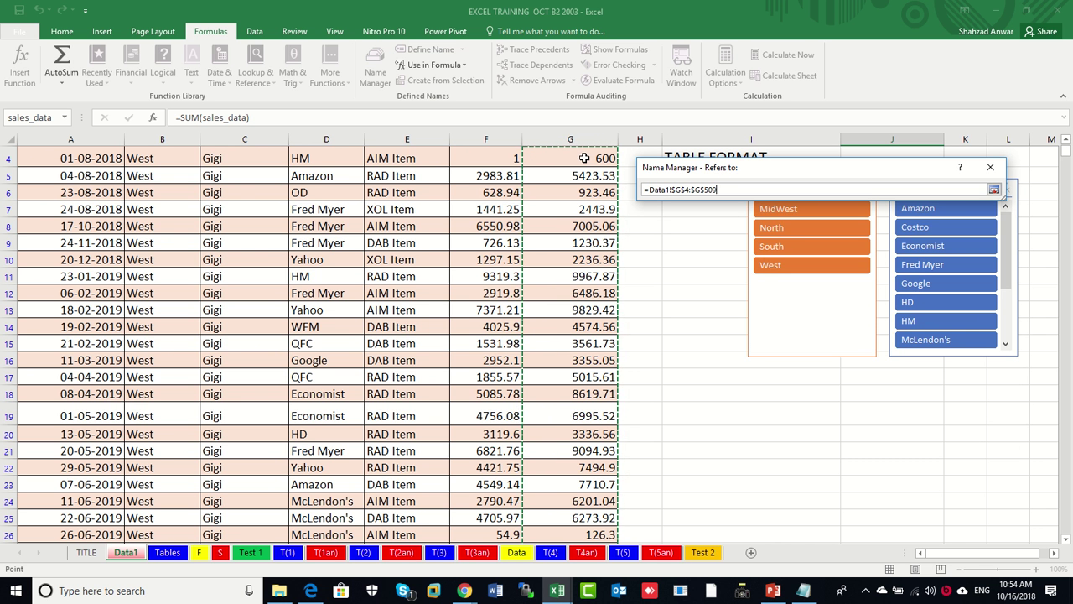
scroll(587, 199, "up", 1)
left_click(579, 206)
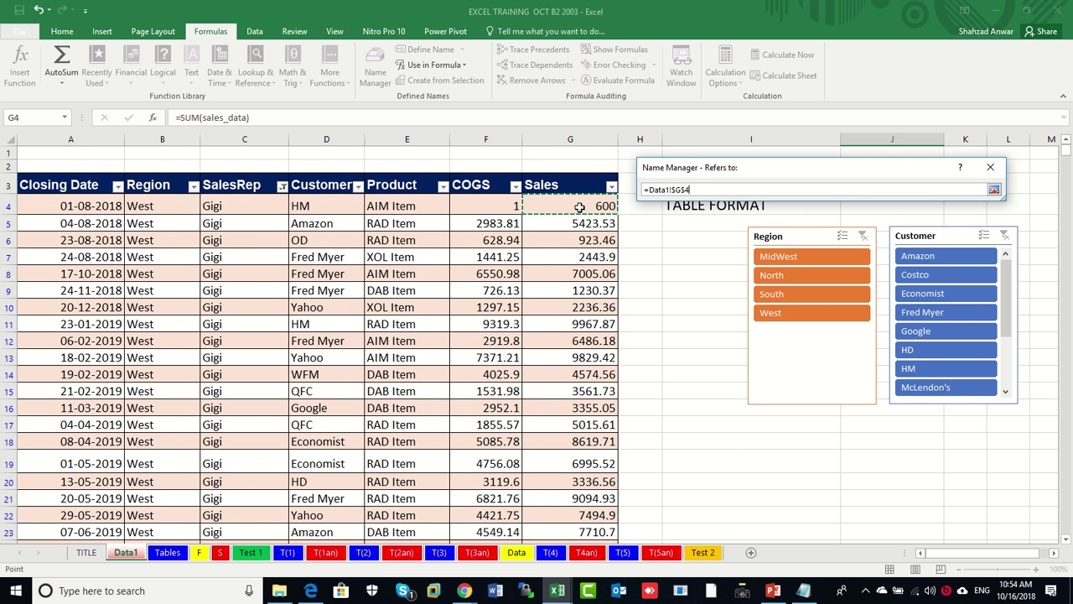
key("ctrl+shift+Down")
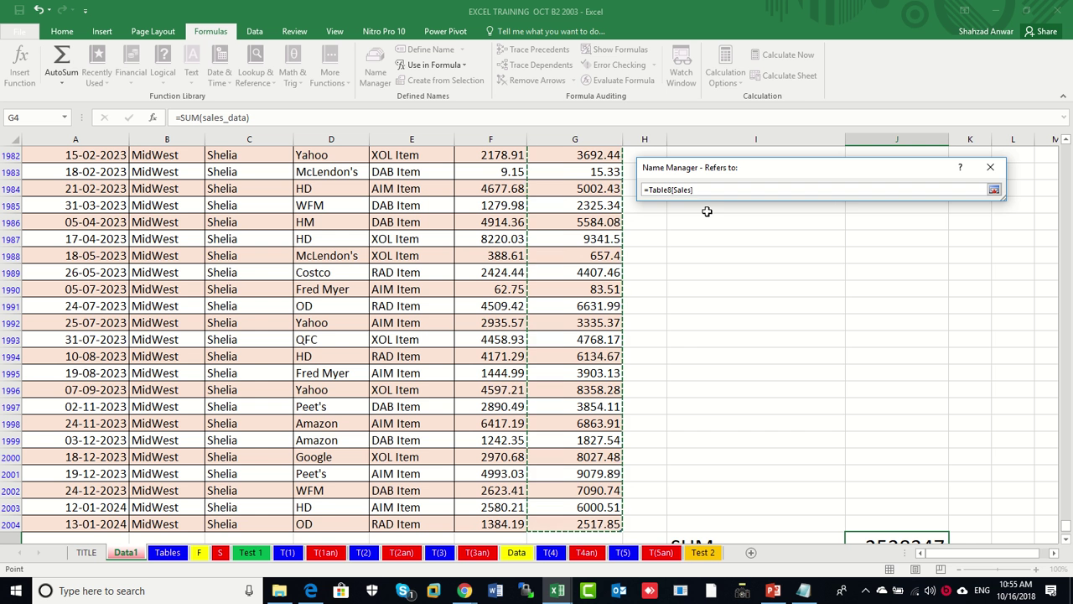
key("Return")
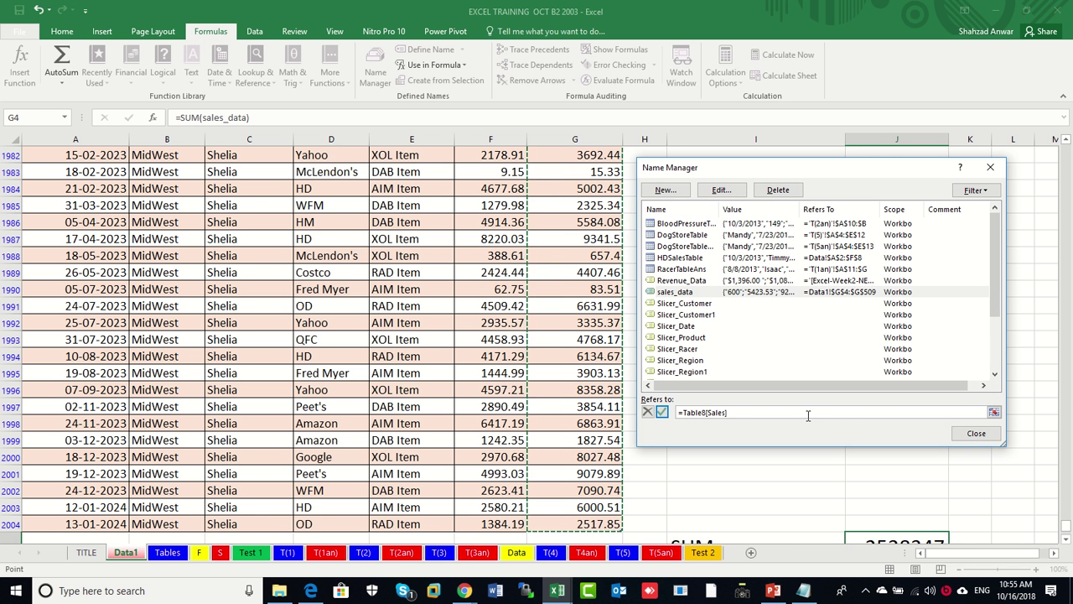
key("Return")
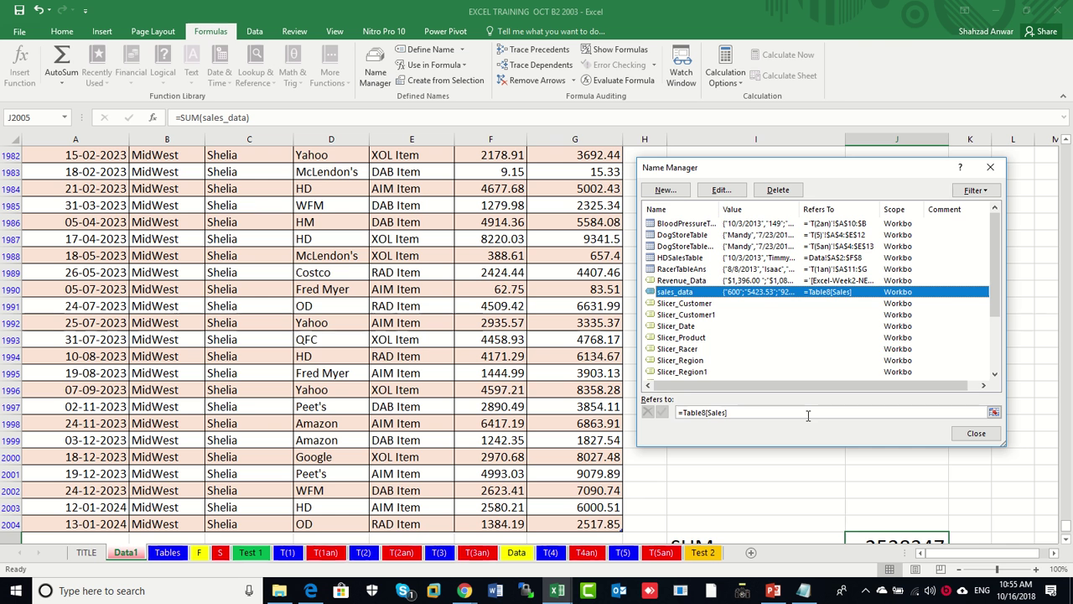
left_click(975, 433)
Check J2008's MIN formula, now returning 14 across all rows
scroll(918, 457, "down", 2)
scroll(918, 457, "down", 1)
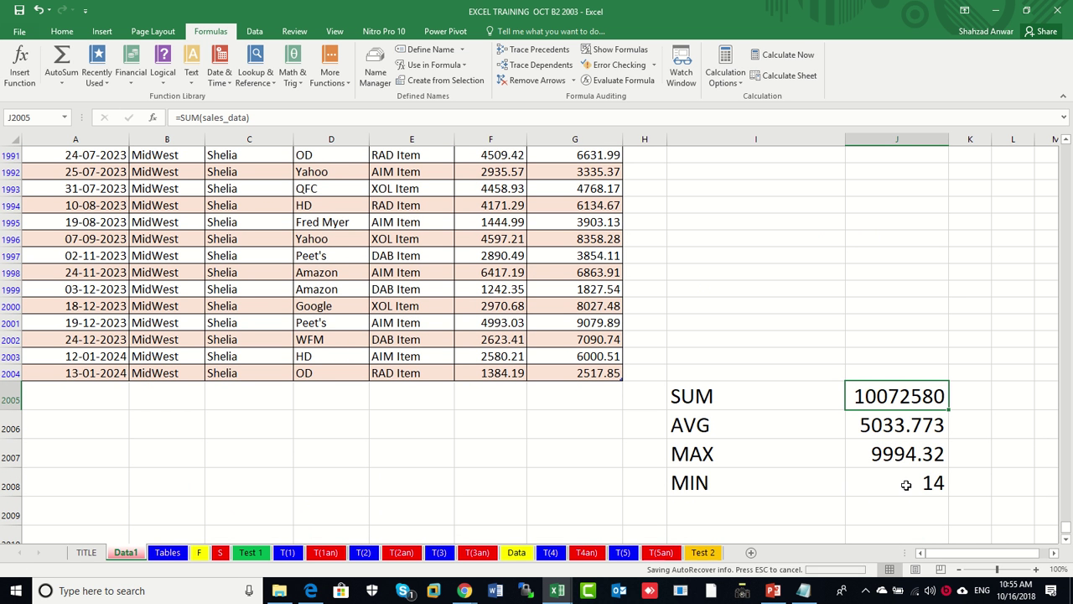
double_click(912, 482)
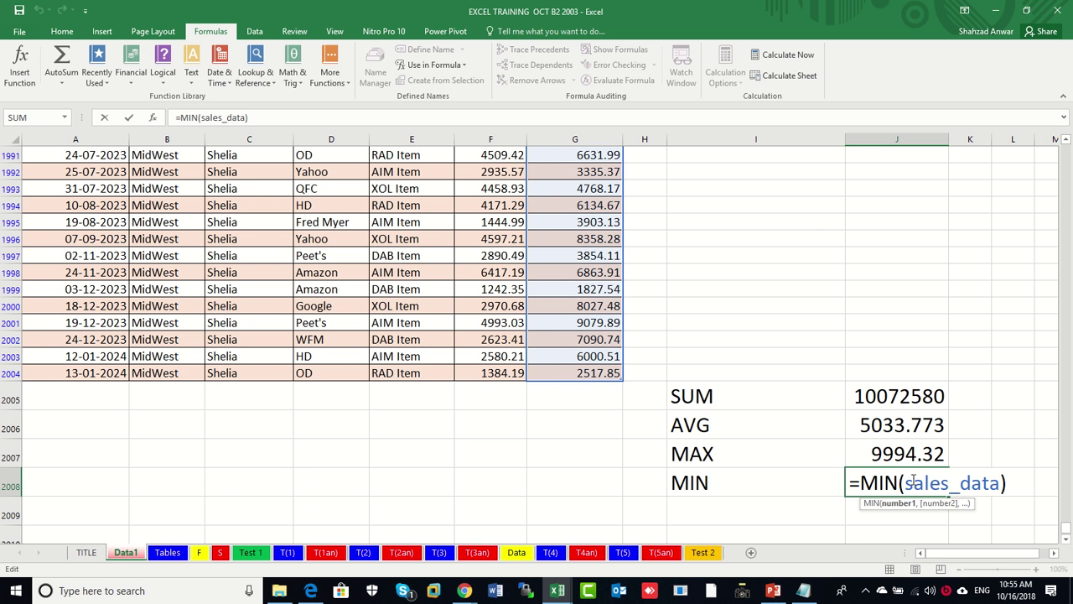
key("Escape")
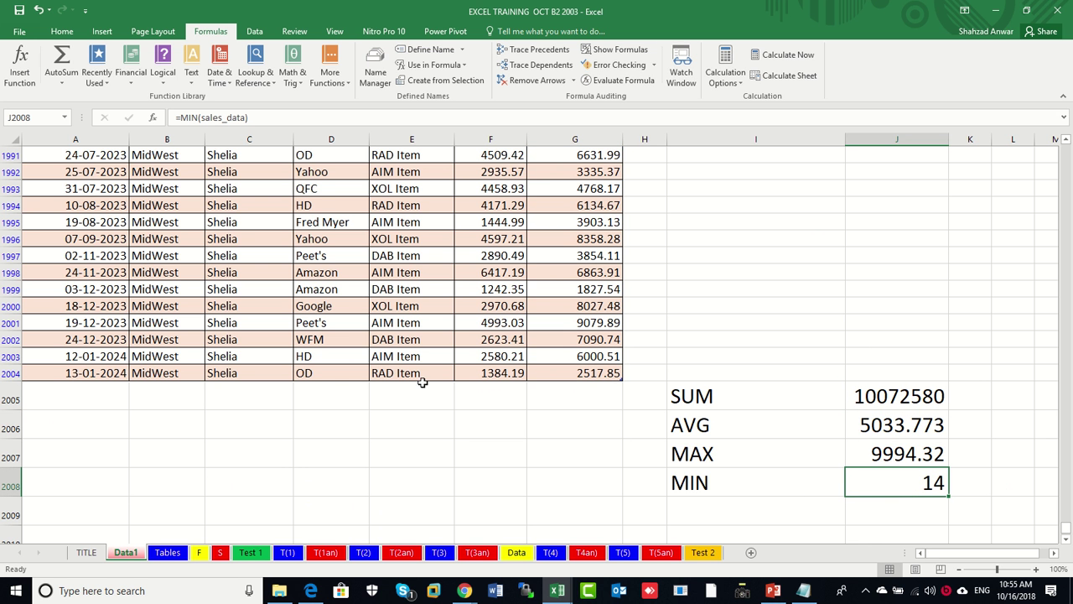
left_click(76, 289)
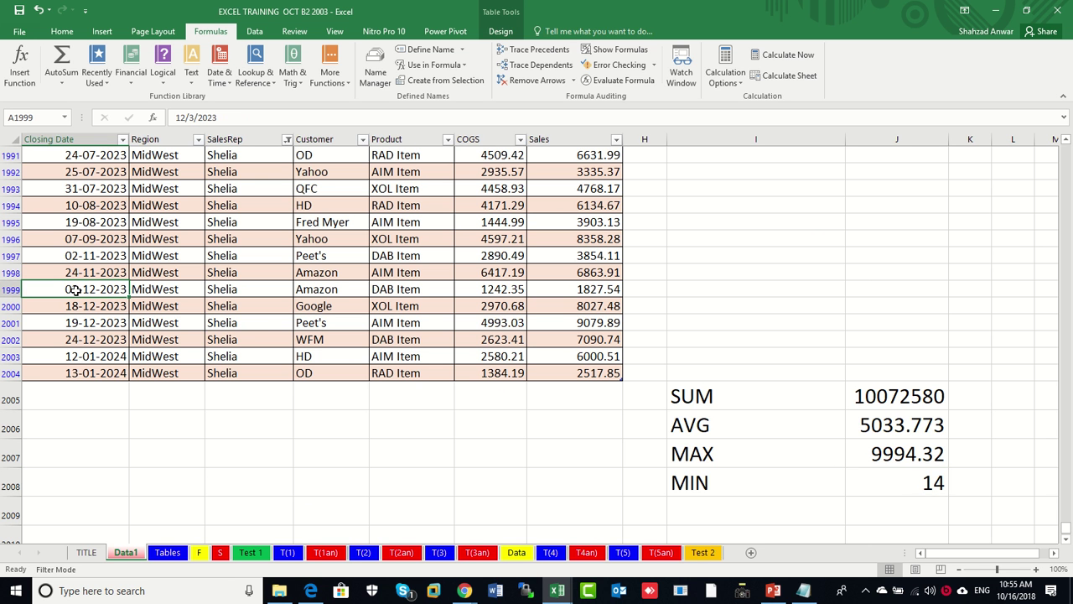
Start table row 2005 with date 13-01-2024 and region MidWest
left_click(106, 394)
left_click(106, 373)
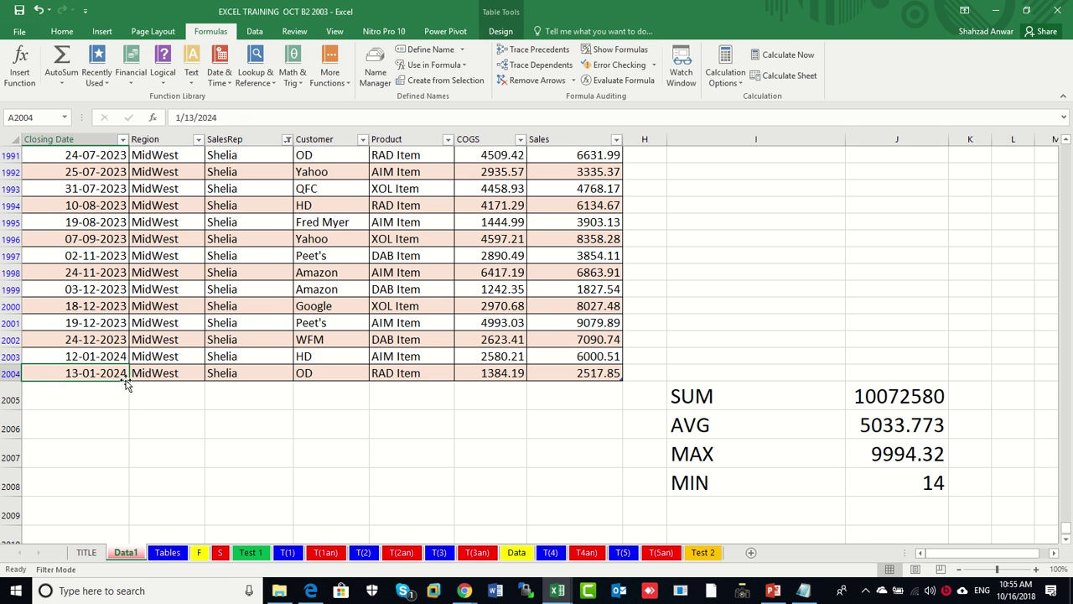
left_click_drag(126, 381, 131, 396)
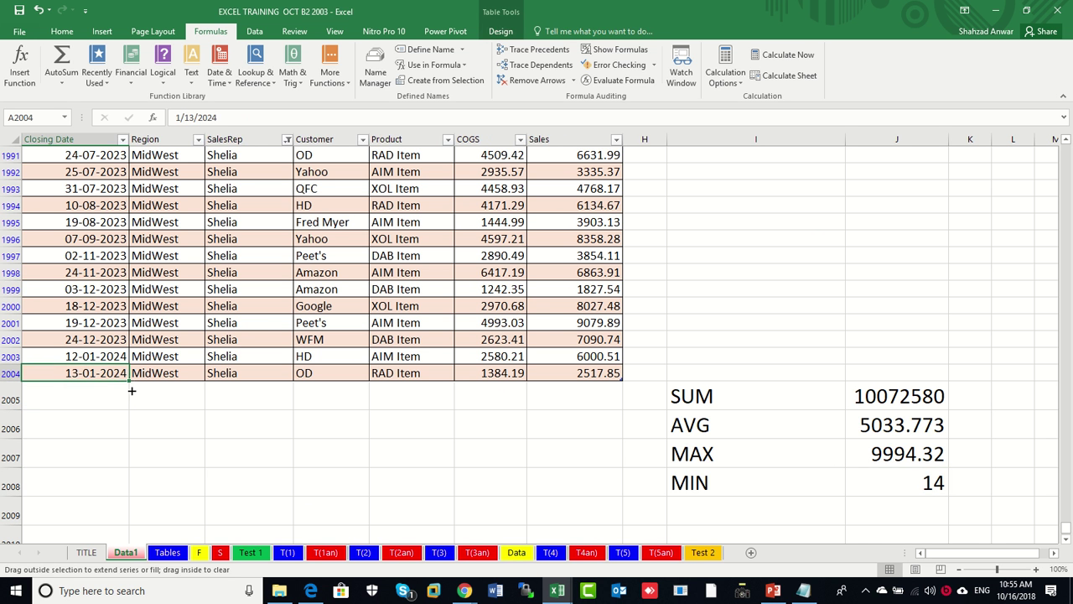
left_click(182, 393)
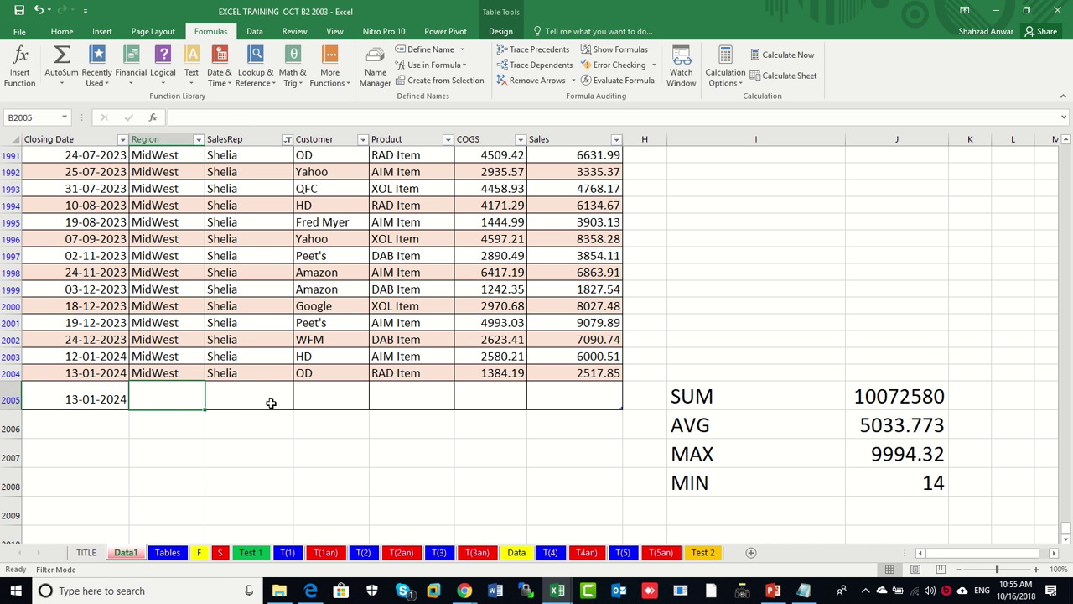
type("MidWest")
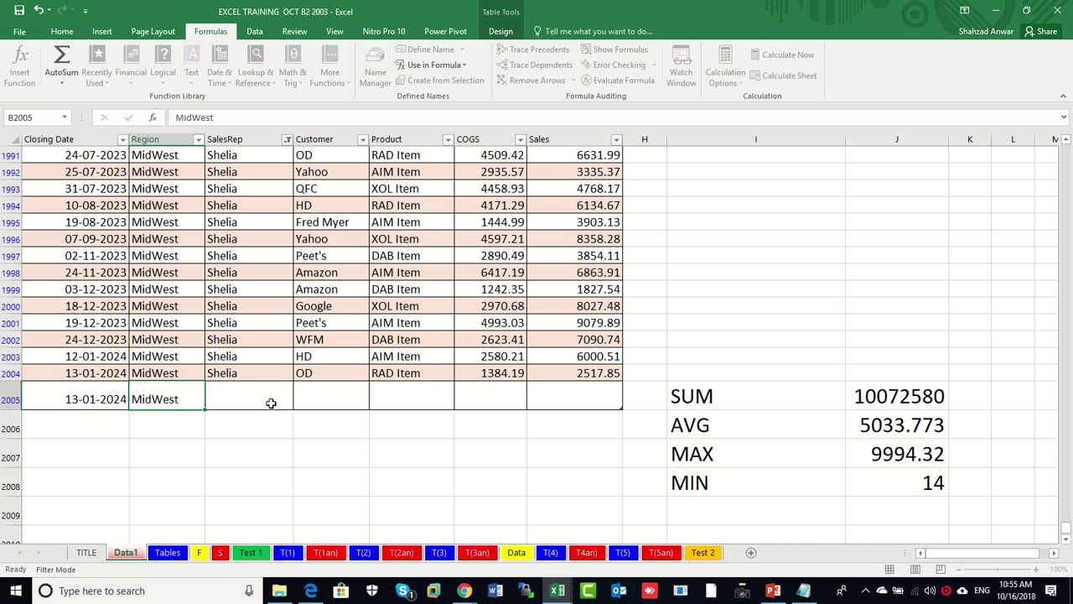
key("Tab")
Fill in the sales rep, customer HD, product RAD Item, COGS 1000 and Sales 2000
type("G")
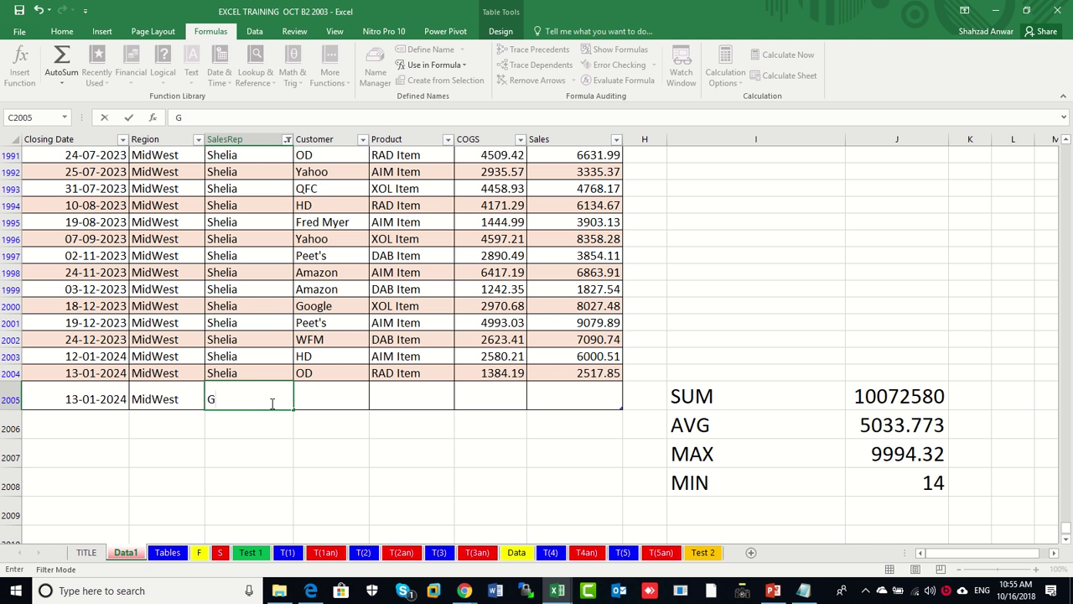
type("i")
key("BackSpace")
key("BackSpace")
type("s")
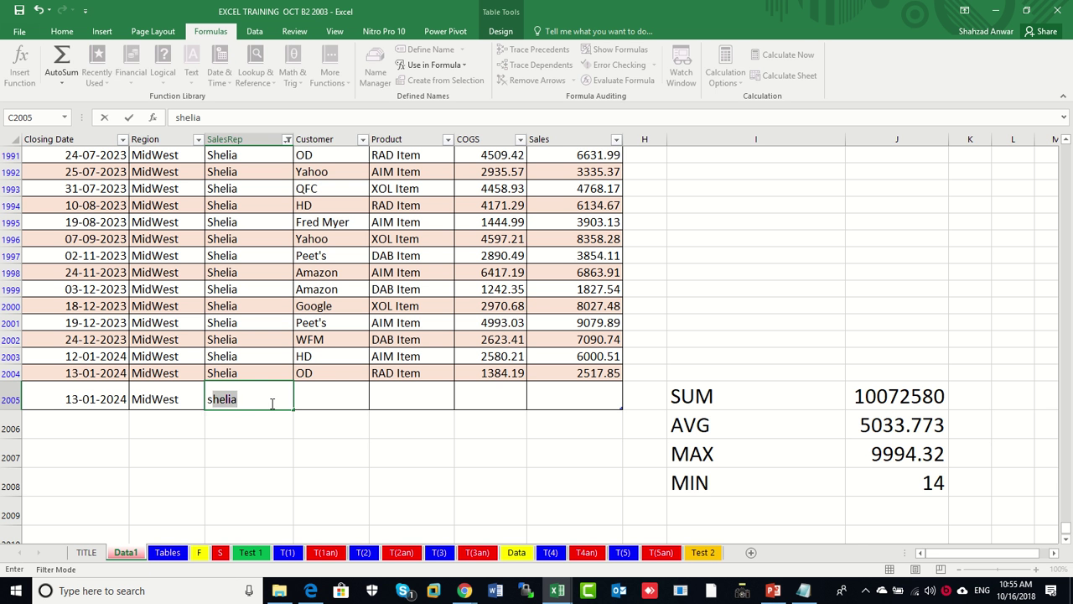
key("Tab")
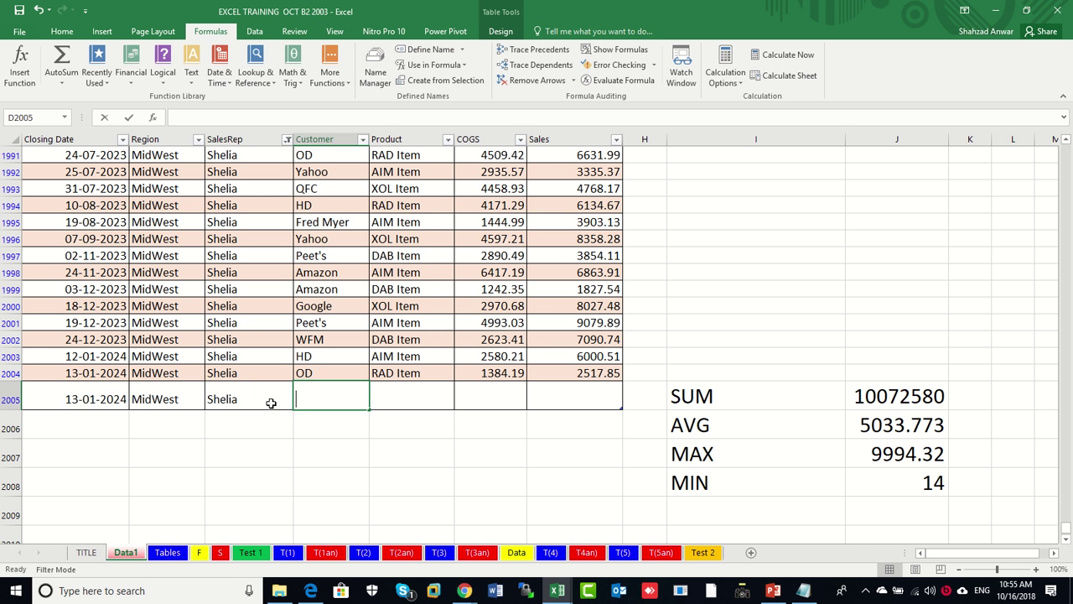
type("HD")
key("Tab")
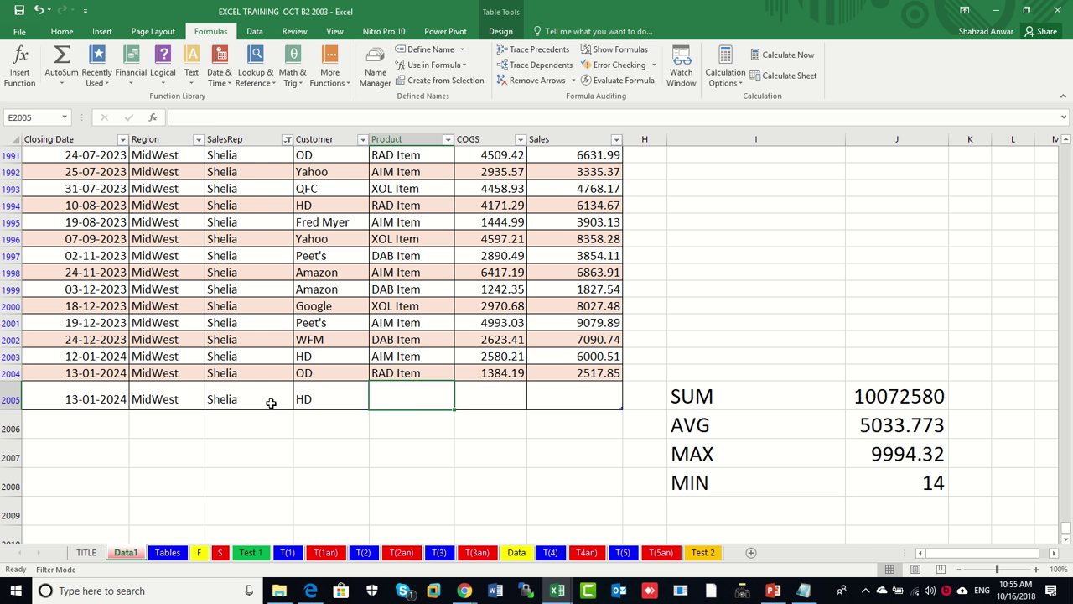
type("RA")
key("Tab")
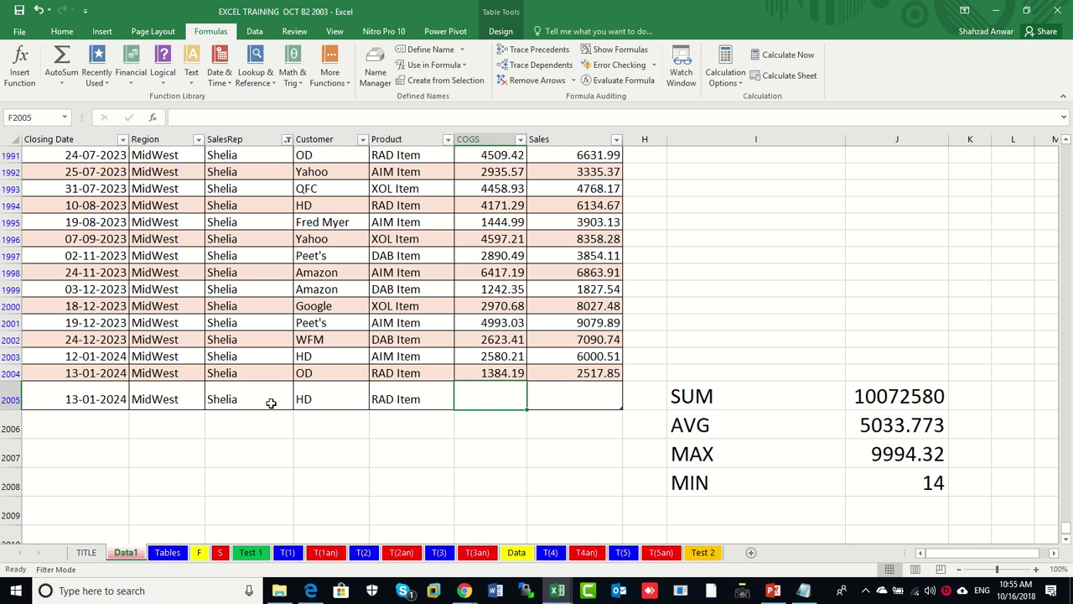
type("10")
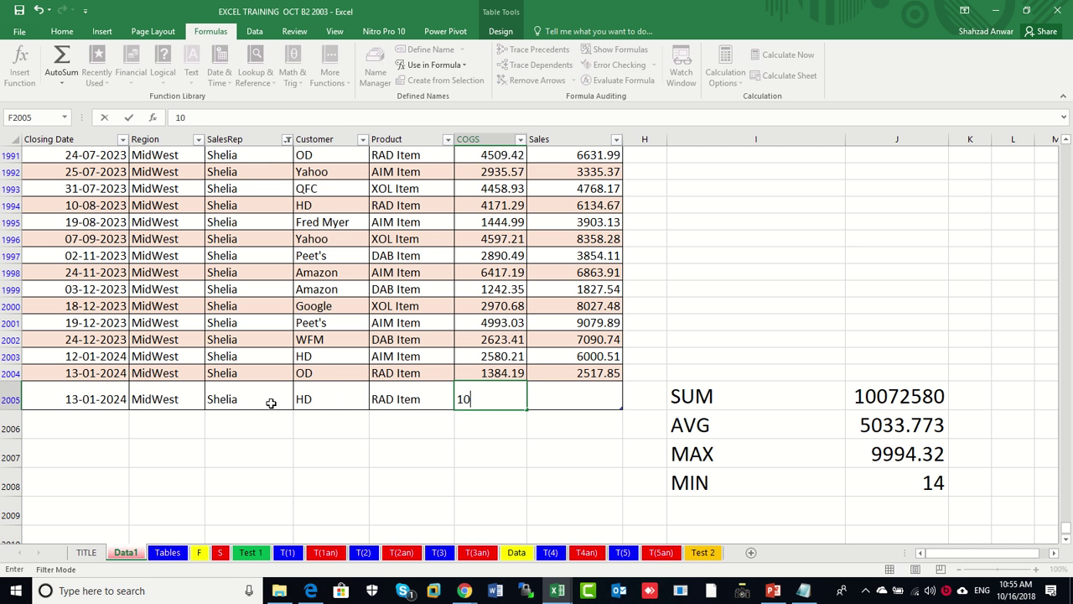
type("00")
key("Tab")
type("2")
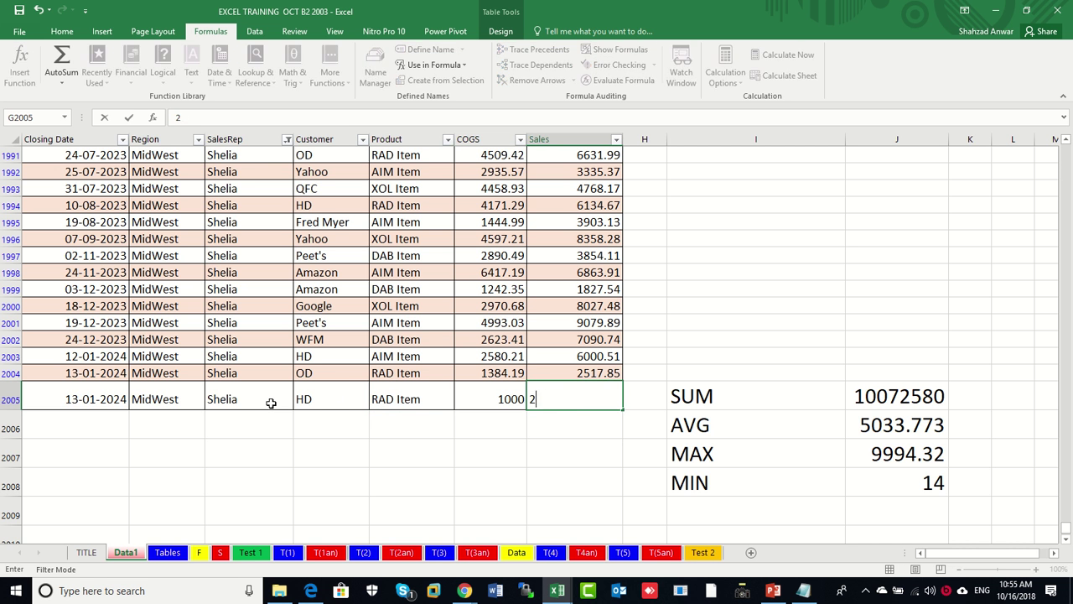
type("000")
key("Return")
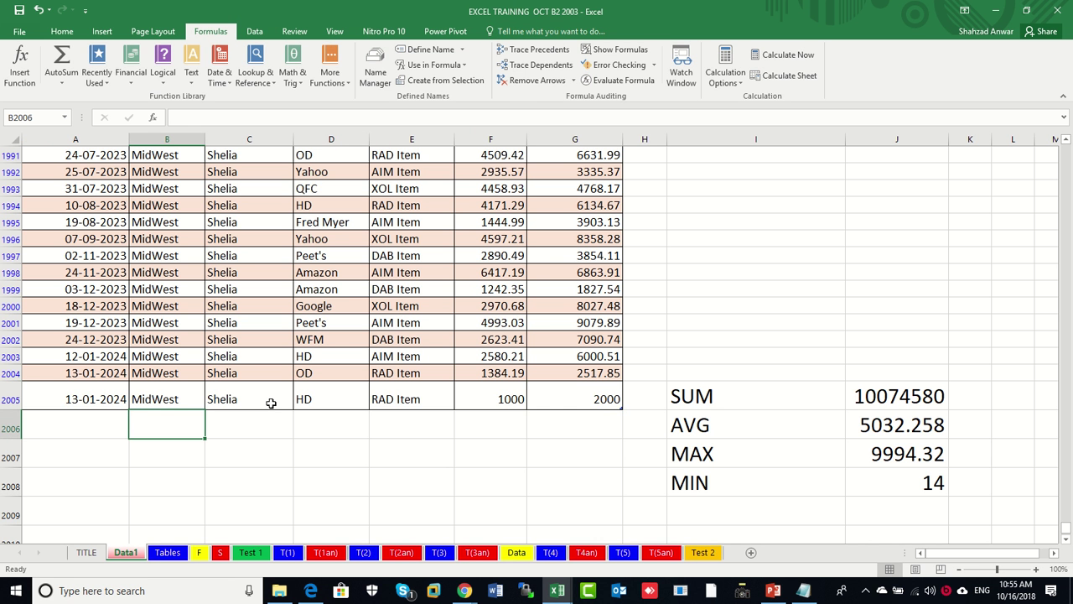
Inspect the range covered by J2008's =MIN(sales_data), leaving it unchanged
left_click(924, 483)
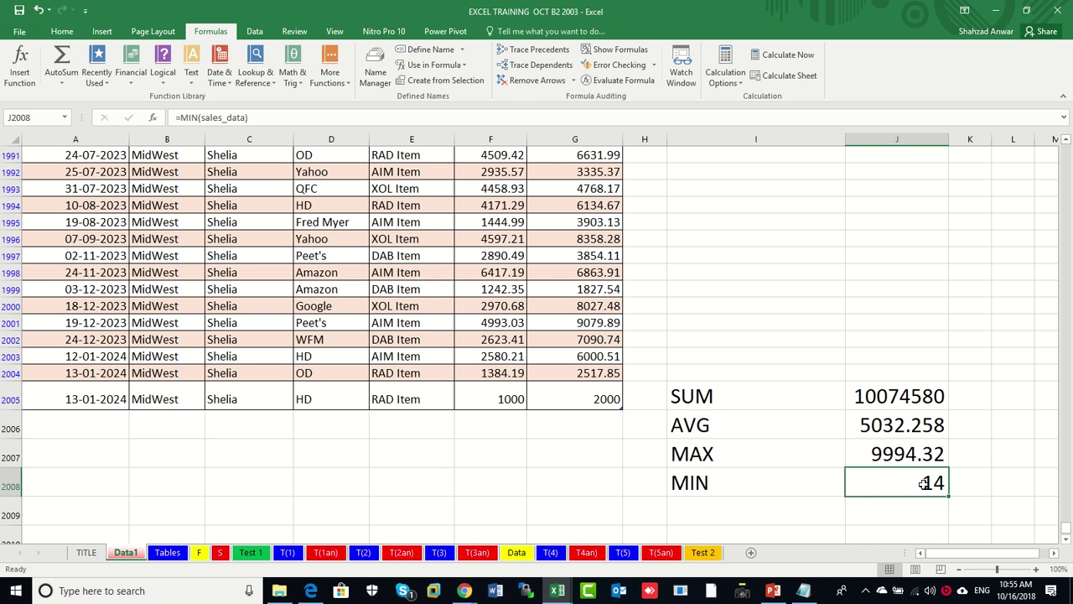
double_click(923, 484)
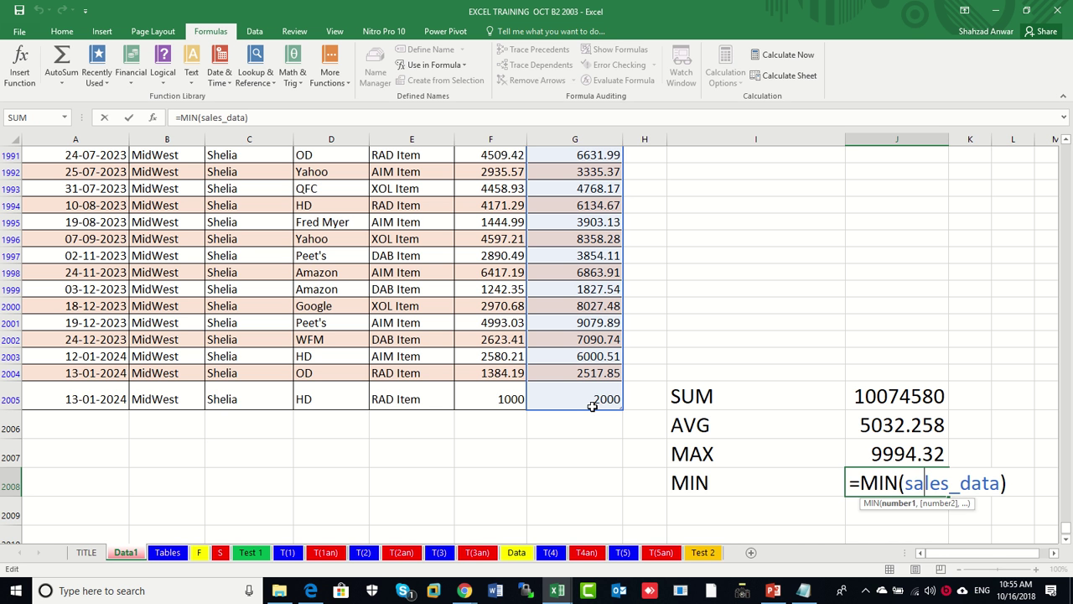
key("Return")
Copy the Google, Peet's and WFM rows 2000–2002 into new table rows 2006–2008
left_click(101, 308)
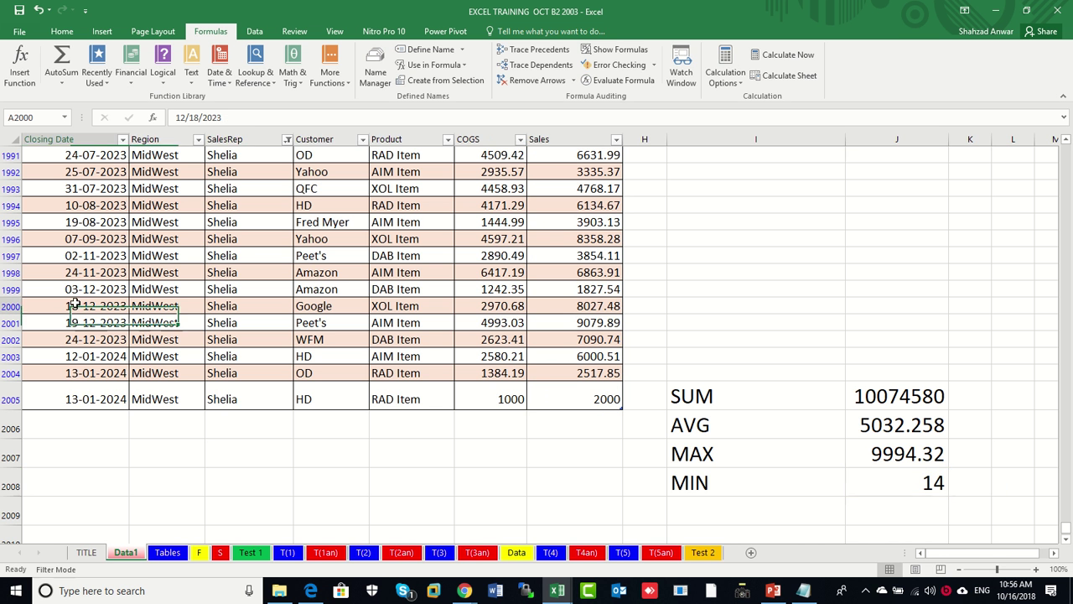
left_click(559, 322, "shift")
left_click(574, 340, "shift")
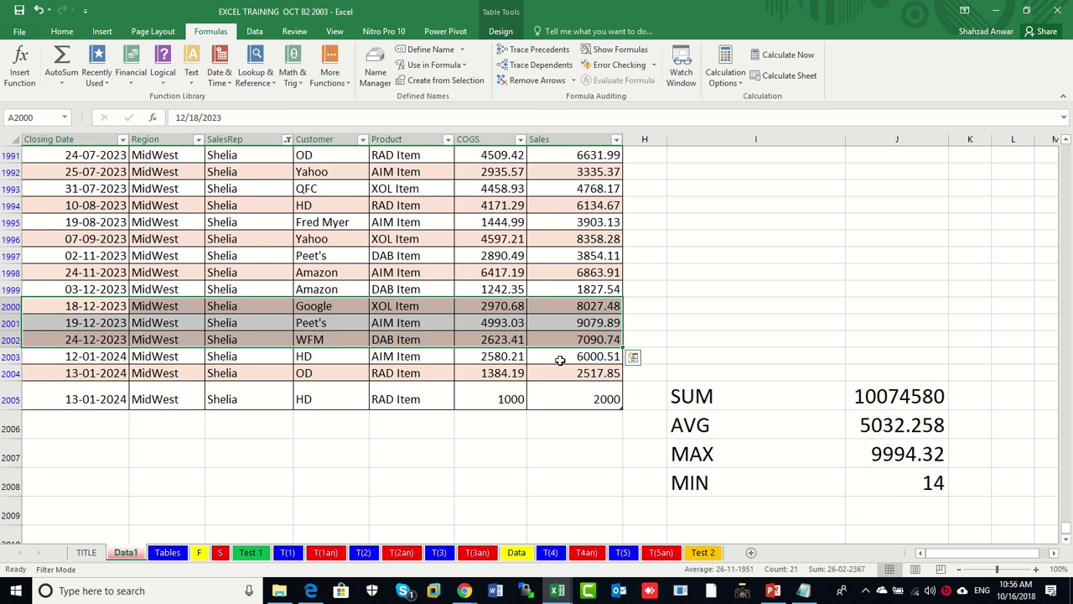
key("ctrl+c")
left_click(86, 423)
key("ctrl+v")
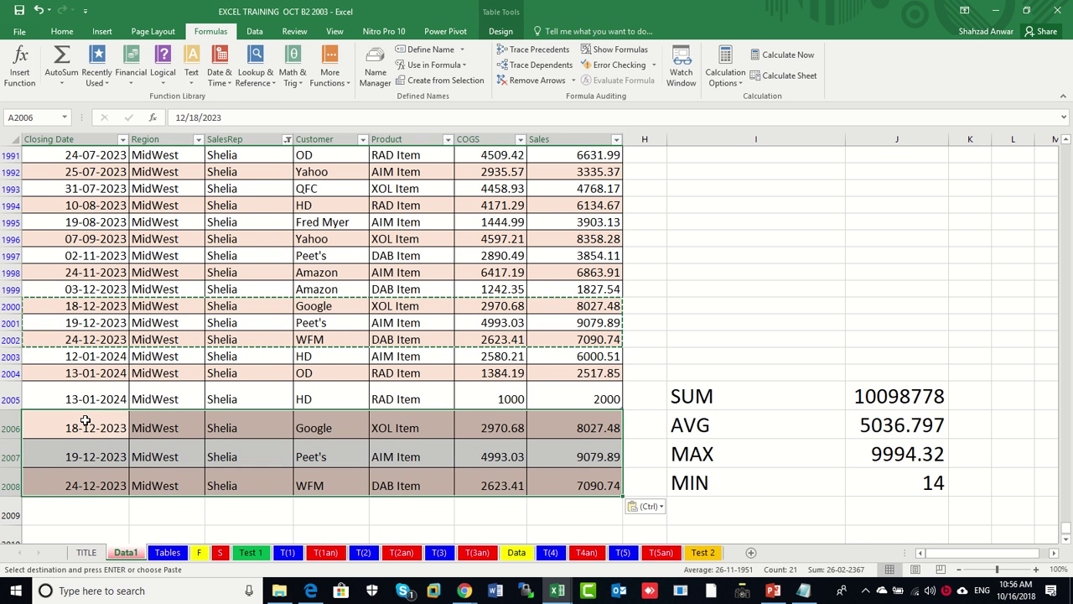
key("Escape")
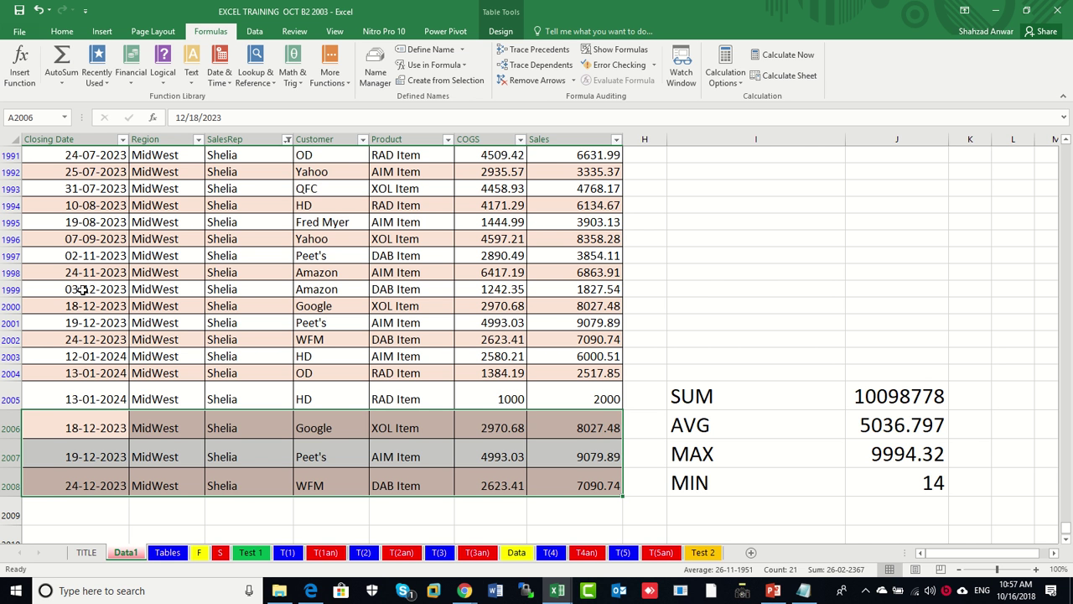
Delete rows 1997–2000 and confirm the MIN formula in J2004 still uses sales_data
left_click(10, 256)
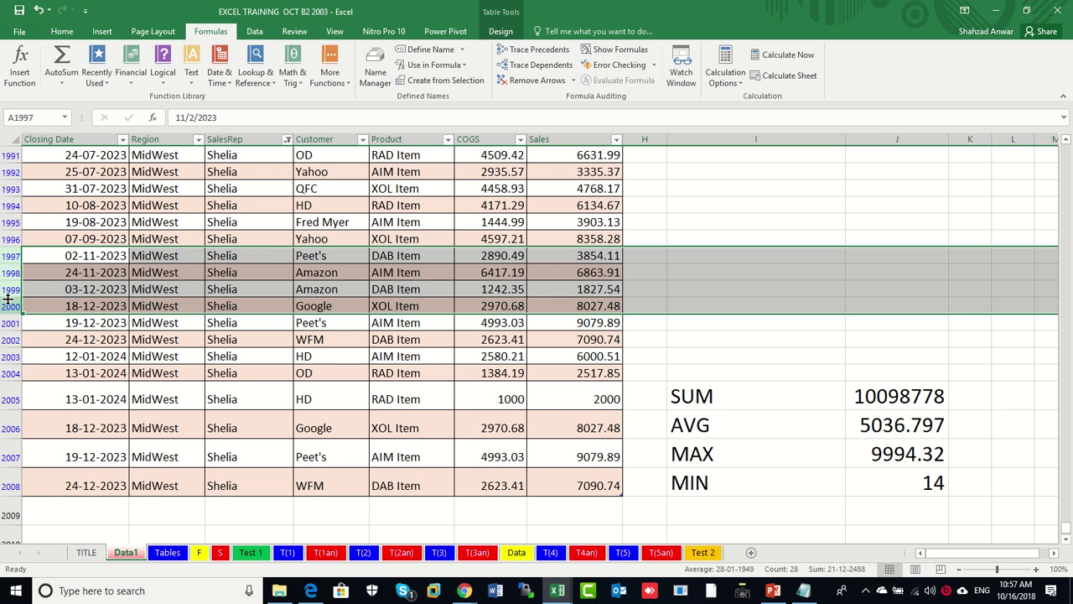
right_click(23, 270)
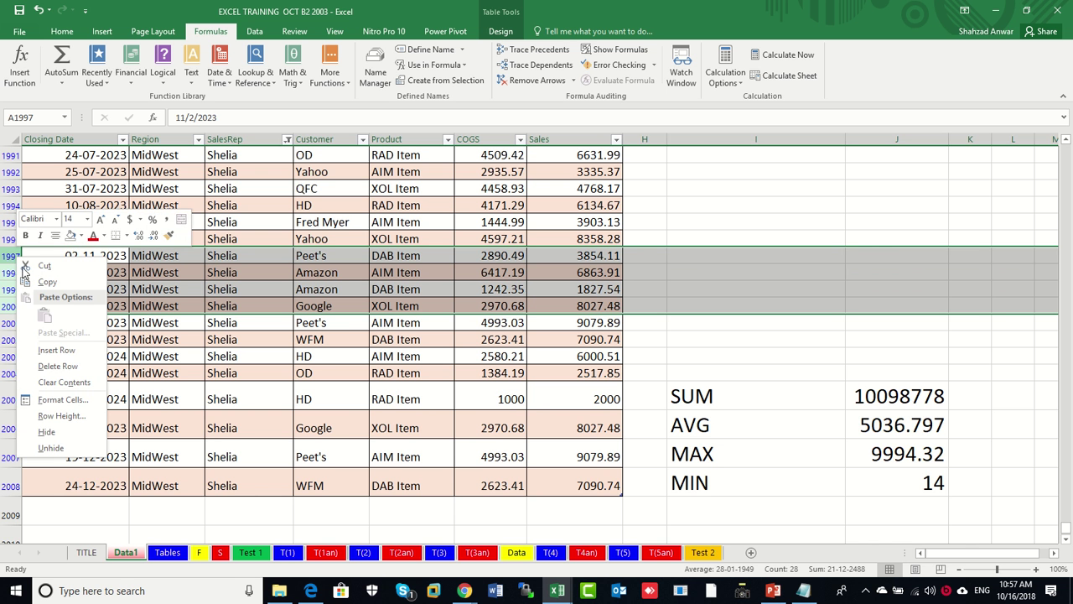
left_click(73, 368)
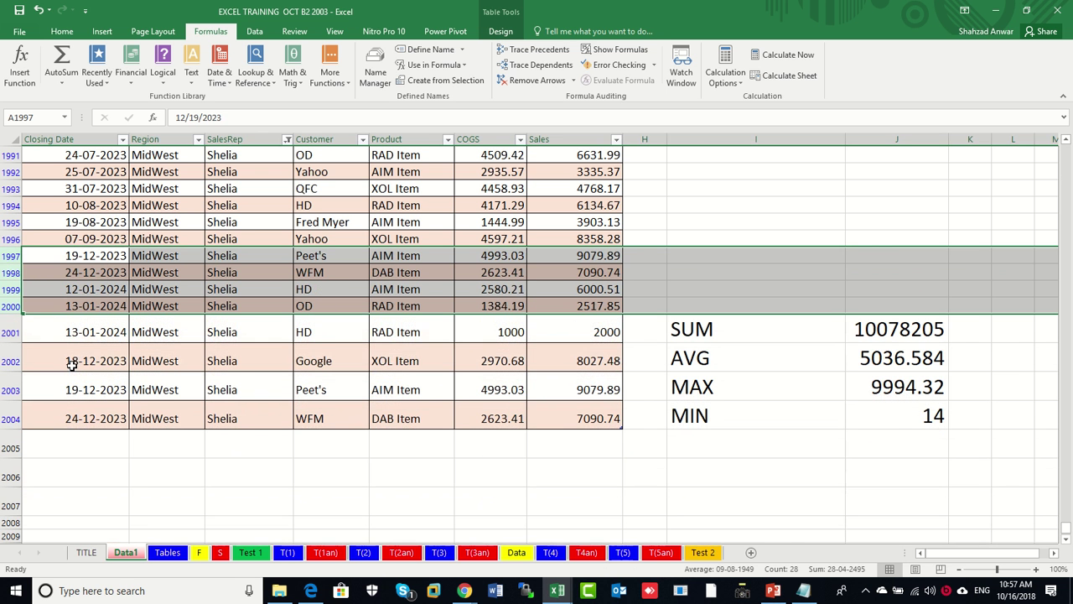
left_click(899, 422)
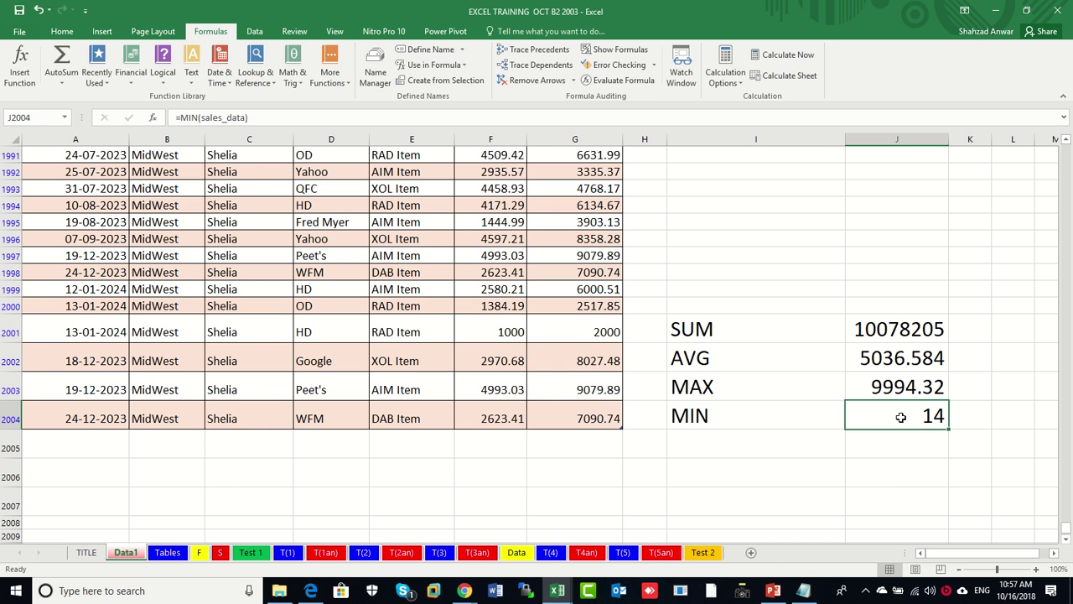
double_click(900, 416)
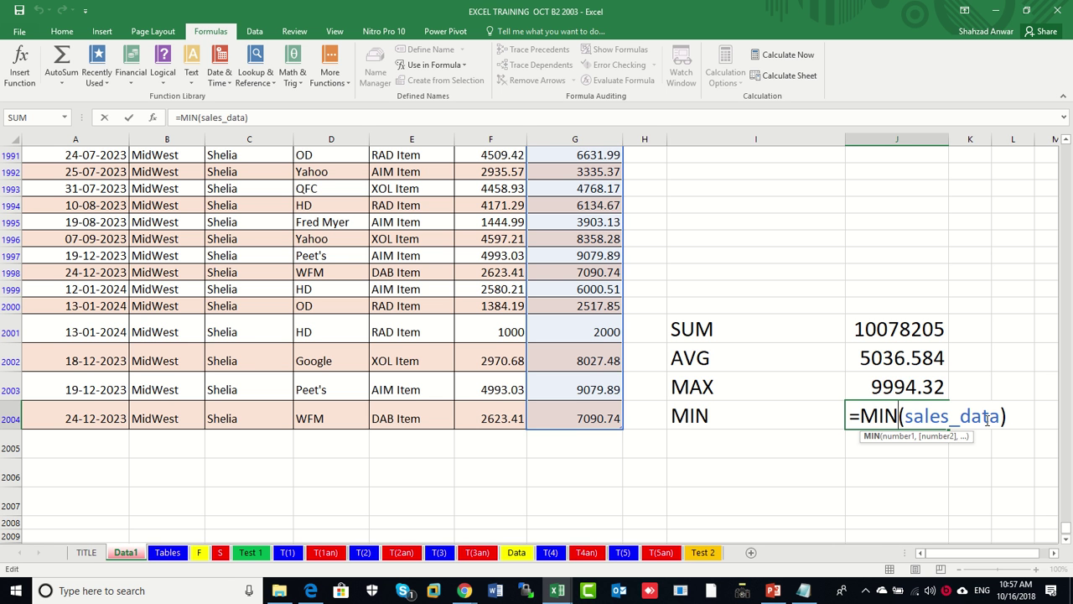
key("ctrl+Return")
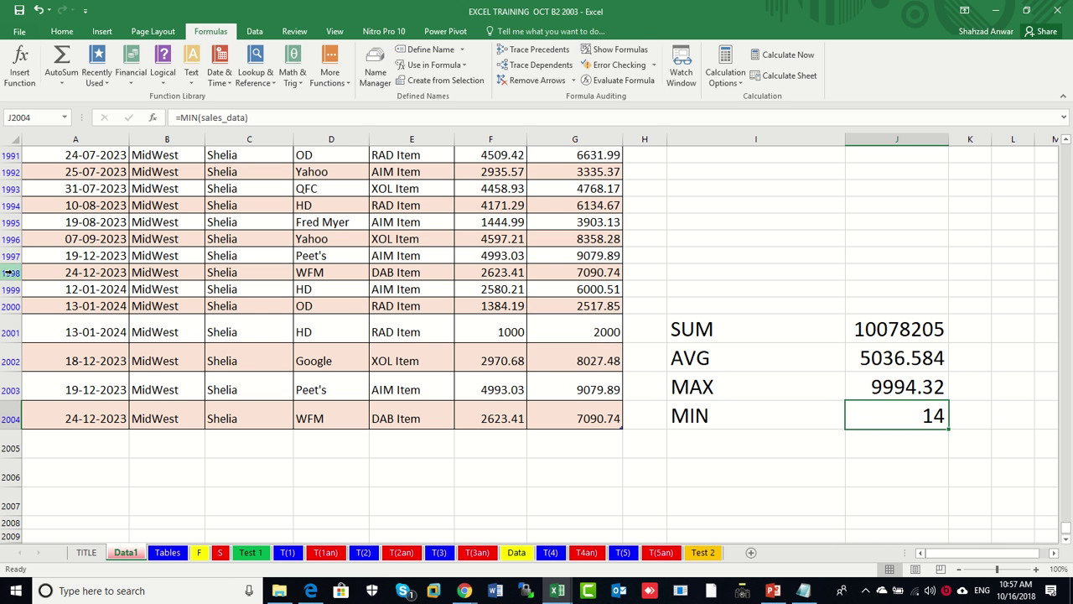
Delete rows 1996–1999, then undo that deletion and clear the selection
left_click(11, 239)
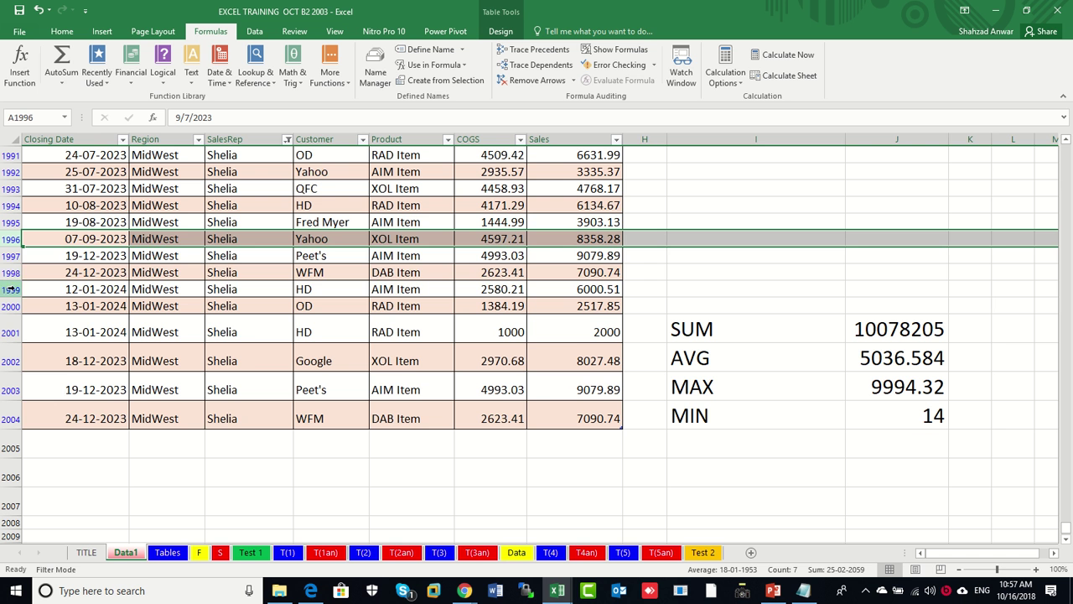
left_click(11, 289, "shift")
right_click(11, 289)
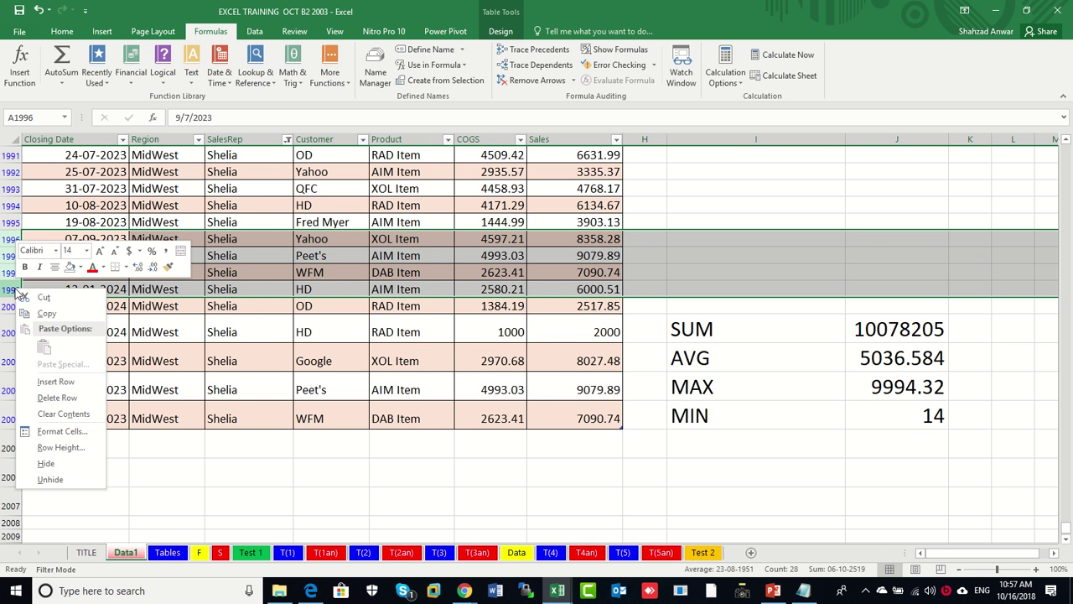
left_click(55, 399)
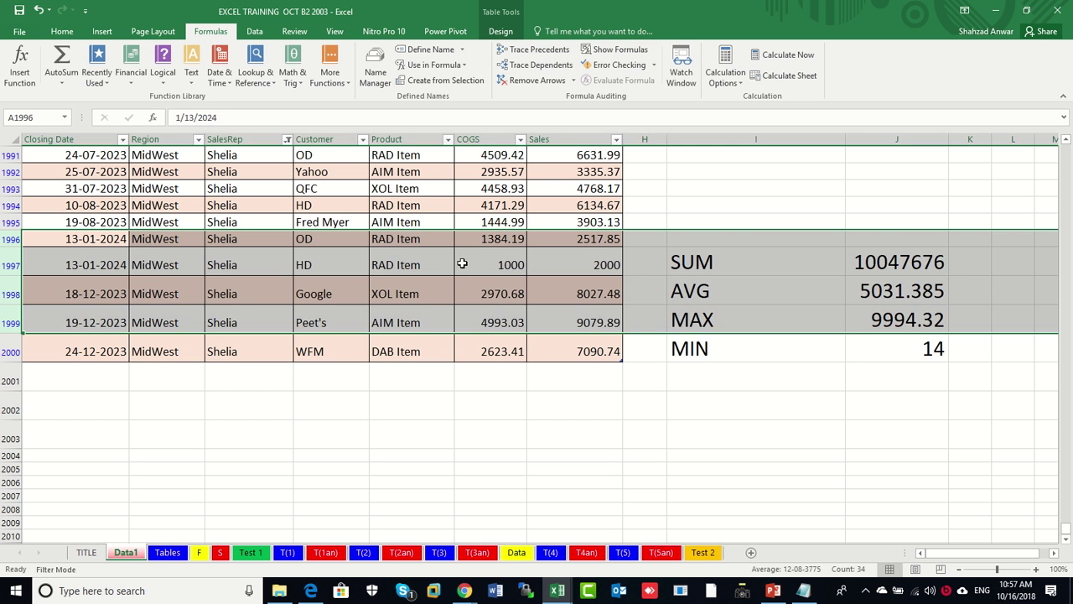
key("ctrl+shift+plus")
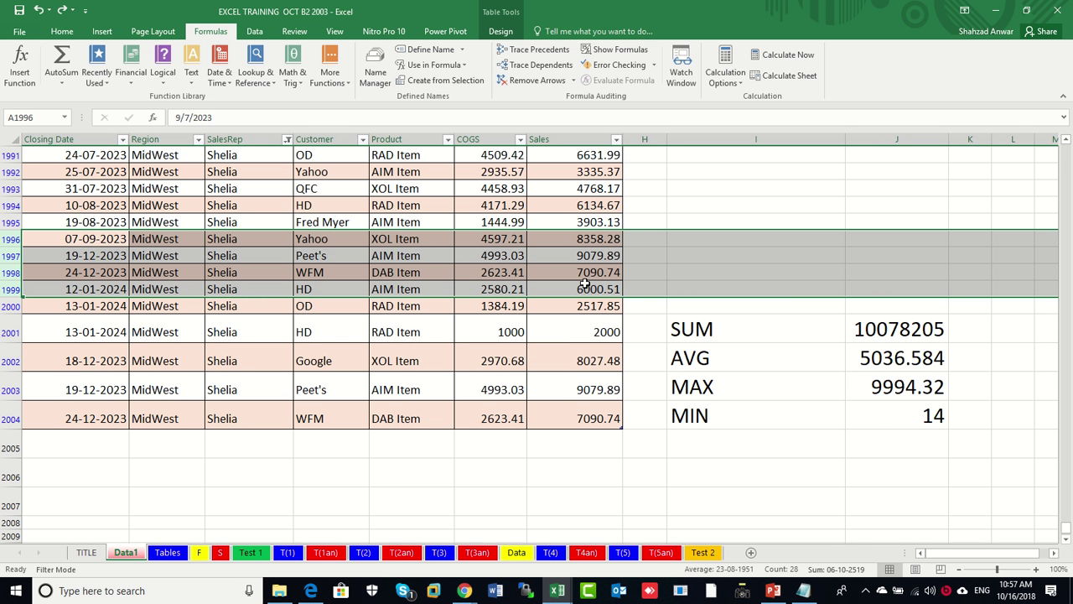
left_click(694, 277)
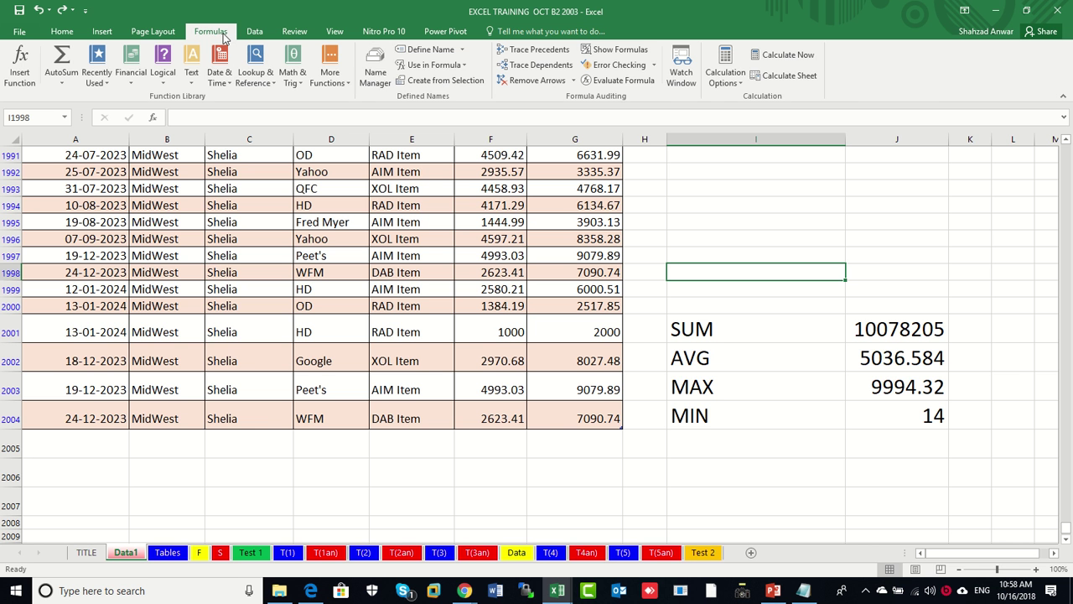
In Name Manager, inspect Table8's range Data1!$A$4:$G$2004 without changing it
left_click(380, 76)
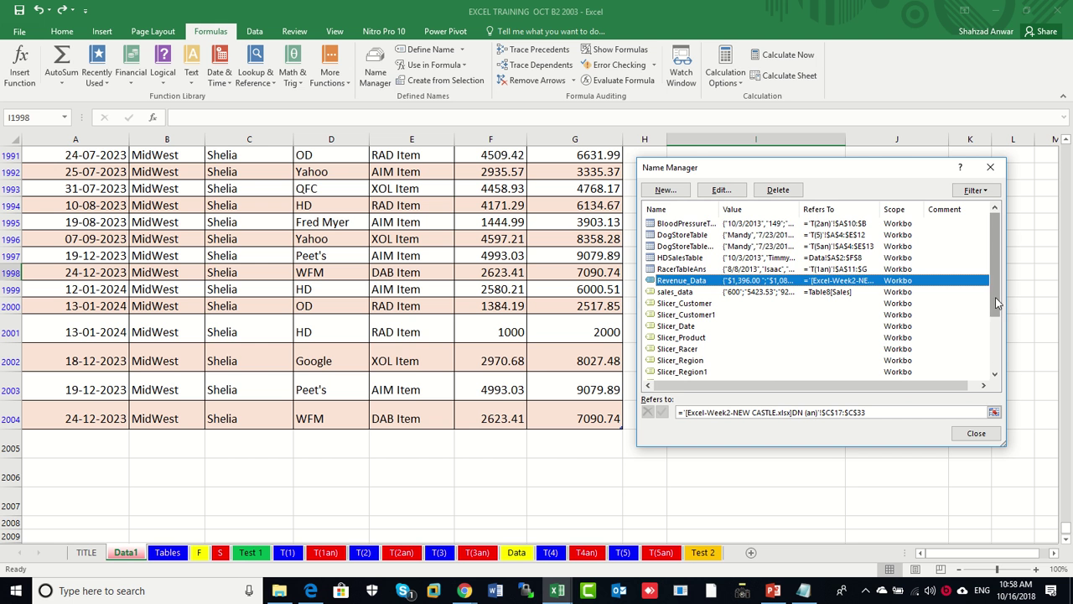
mouse_move(995, 297)
left_mouse_down()
mouse_move(996, 318)
mouse_move(996, 307)
left_mouse_up()
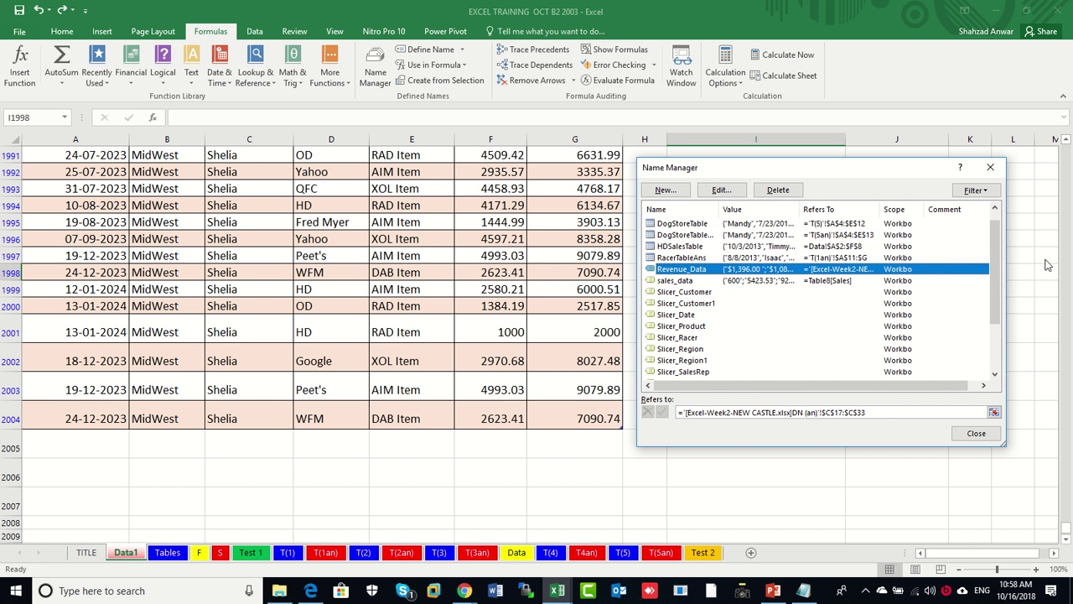
left_click_drag(994, 283, 997, 355)
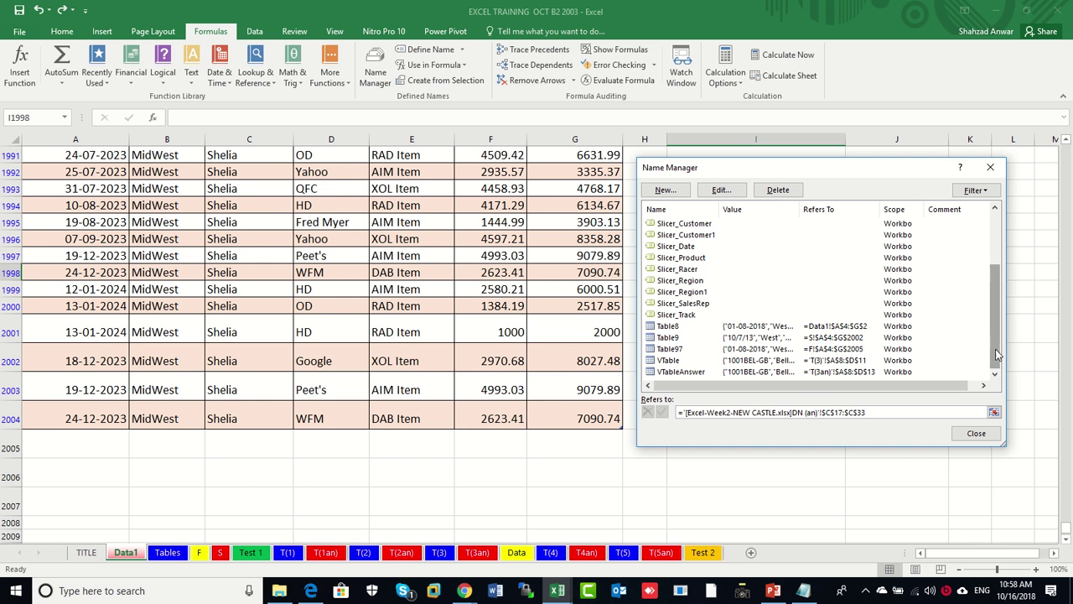
left_click(673, 337)
left_click(672, 327)
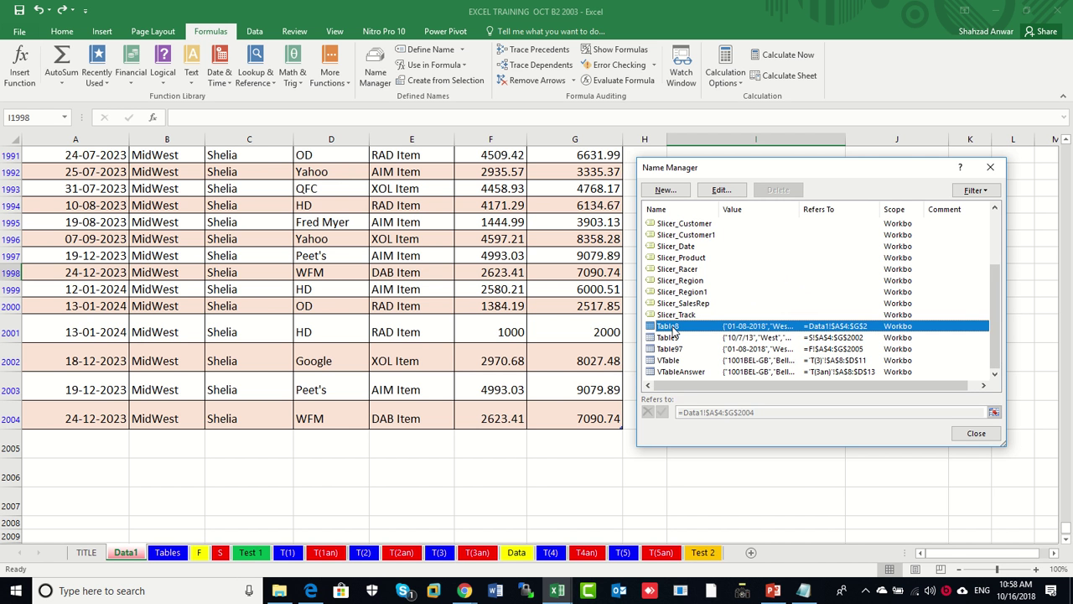
left_click(721, 190)
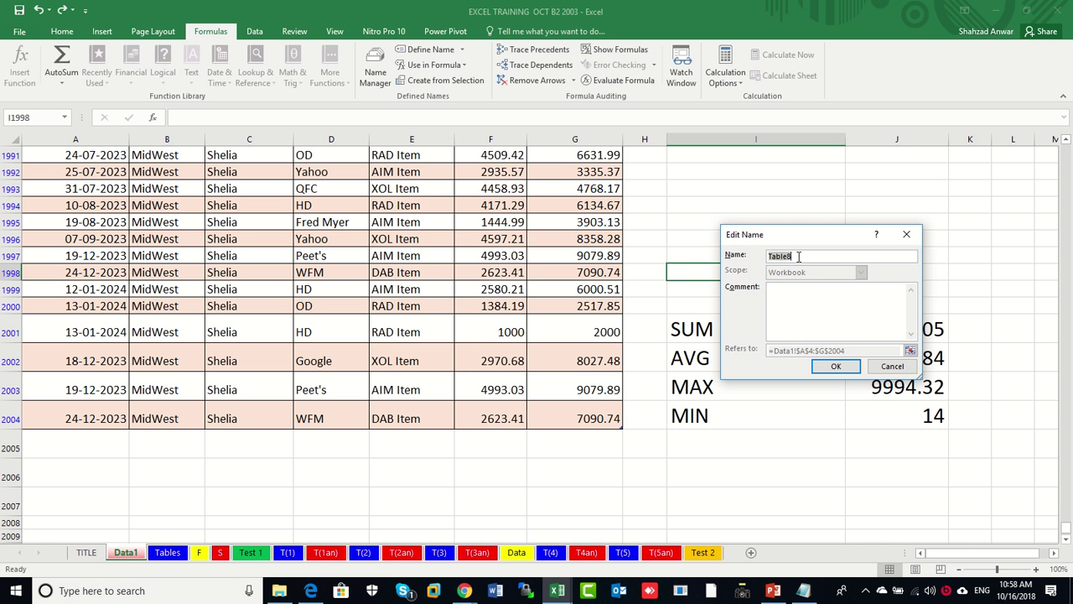
left_click(797, 257)
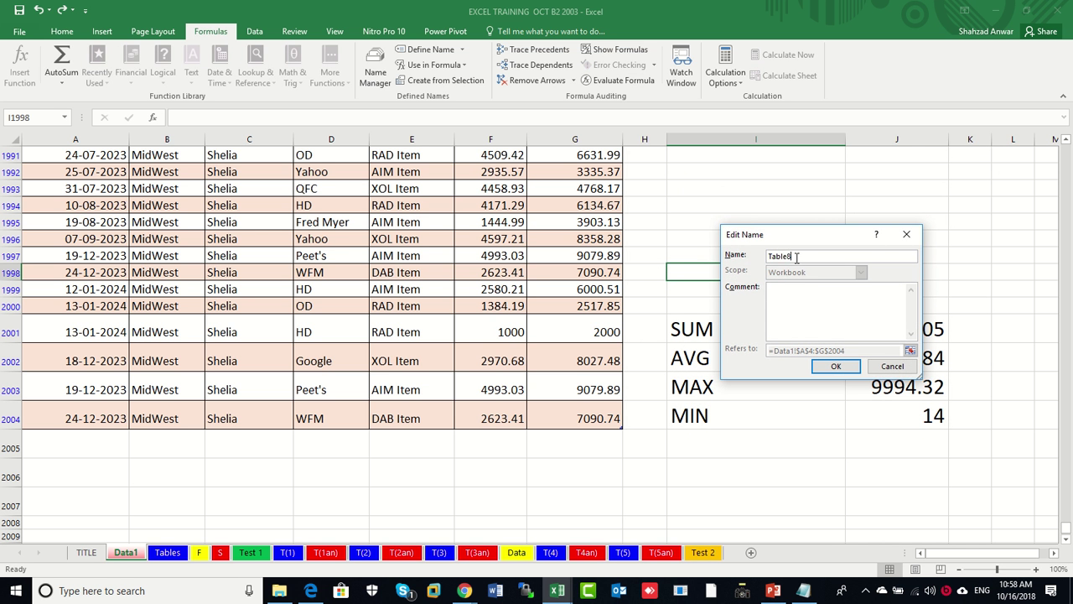
left_click(891, 366)
left_click(976, 432)
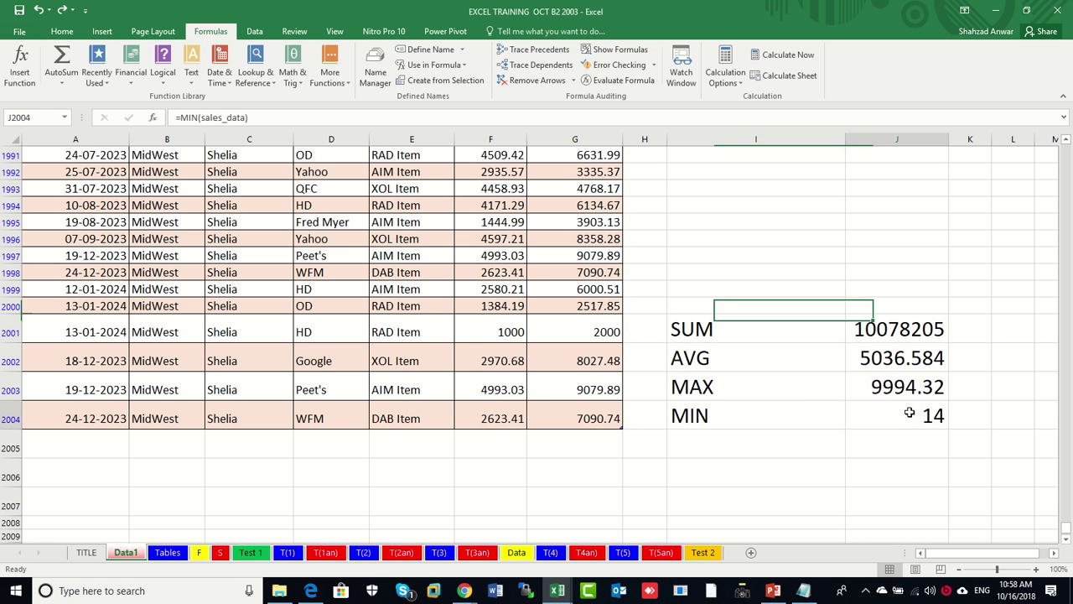
Recheck that J2004 still holds =MIN(sales_data) and select the last Sales value 7090.74
double_click(909, 412)
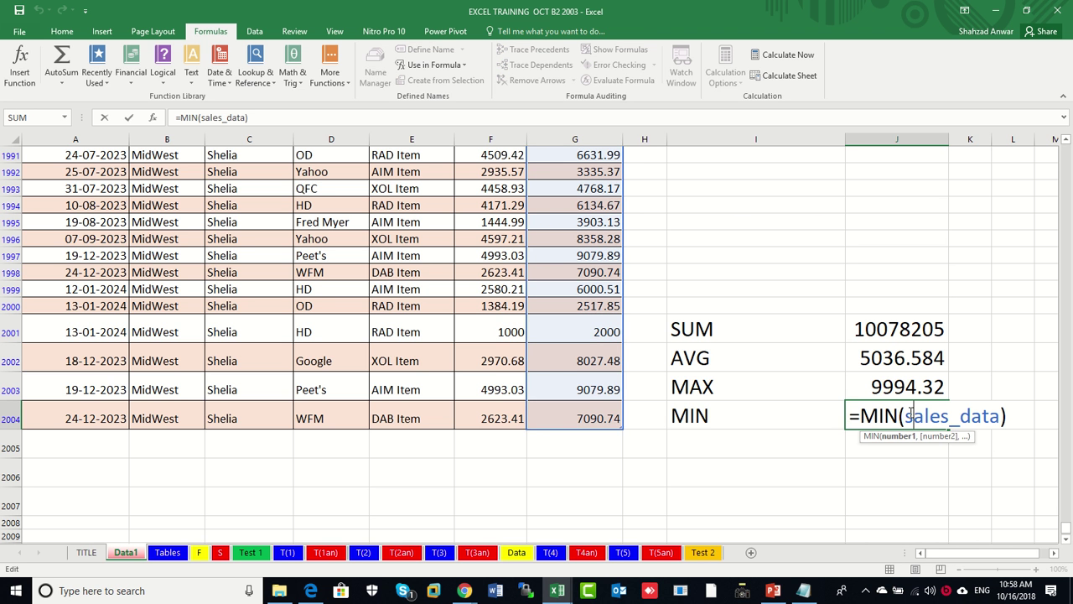
key("ctrl+Return")
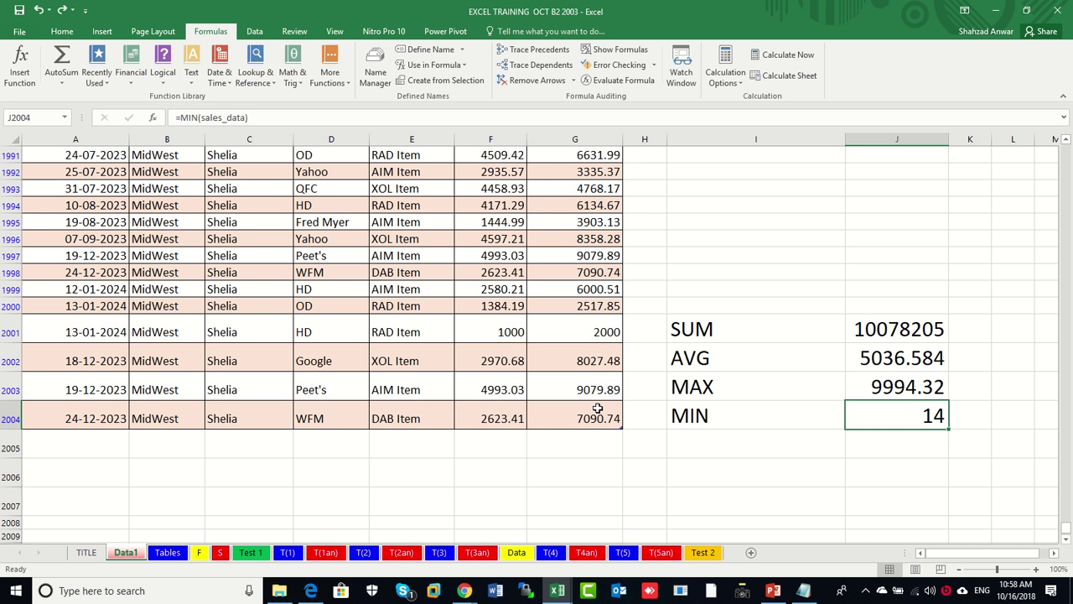
left_click(597, 408)
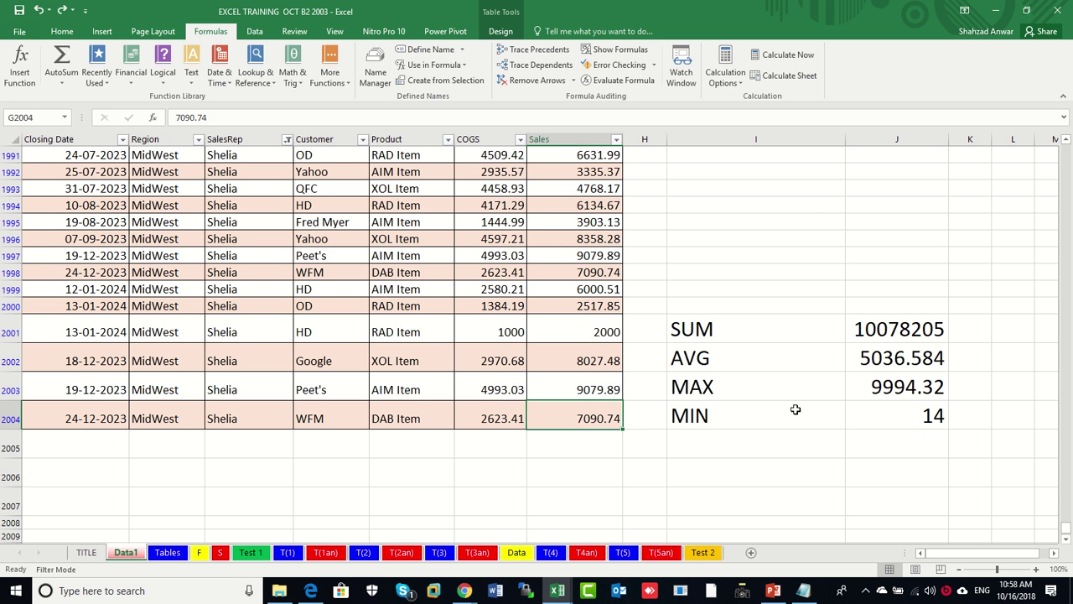
AutoSum G2005 to add a =SUBTOTAL(109,[Sales]) total of 10078205.09
left_click(589, 444)
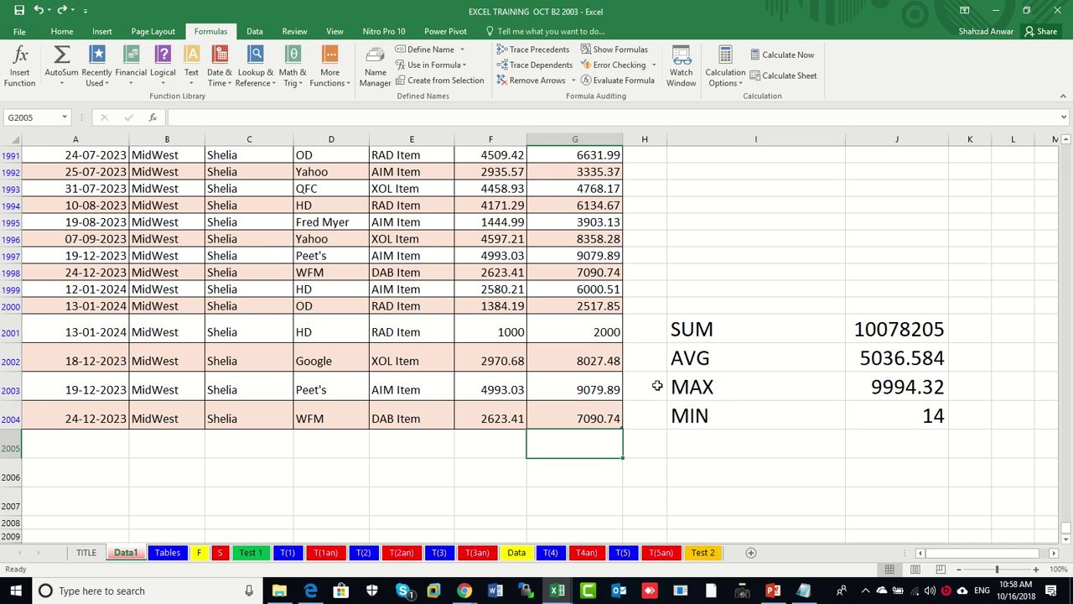
left_click(65, 32)
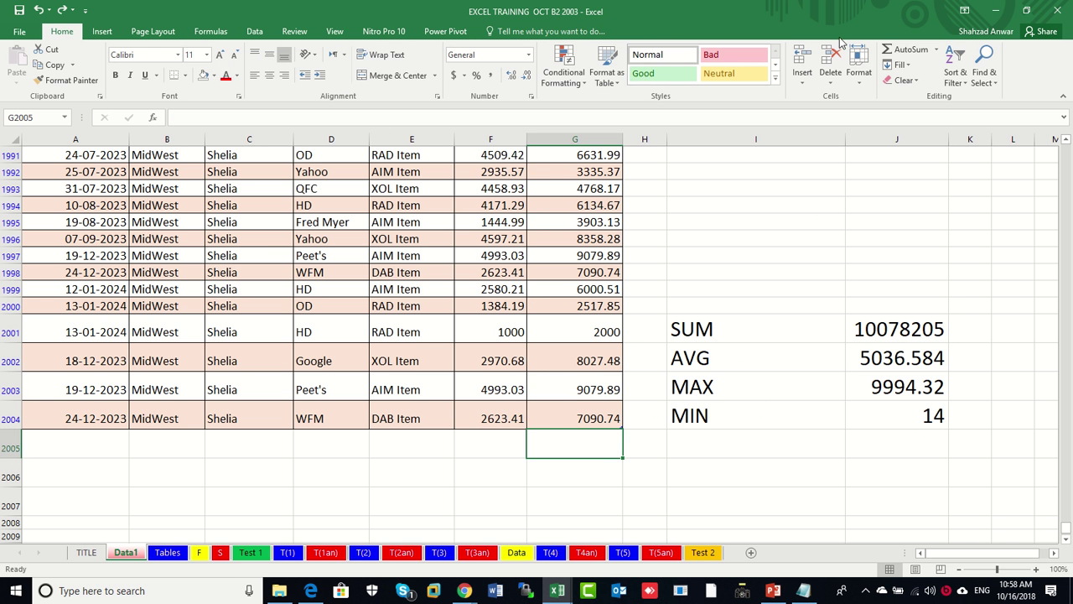
double_click(887, 52)
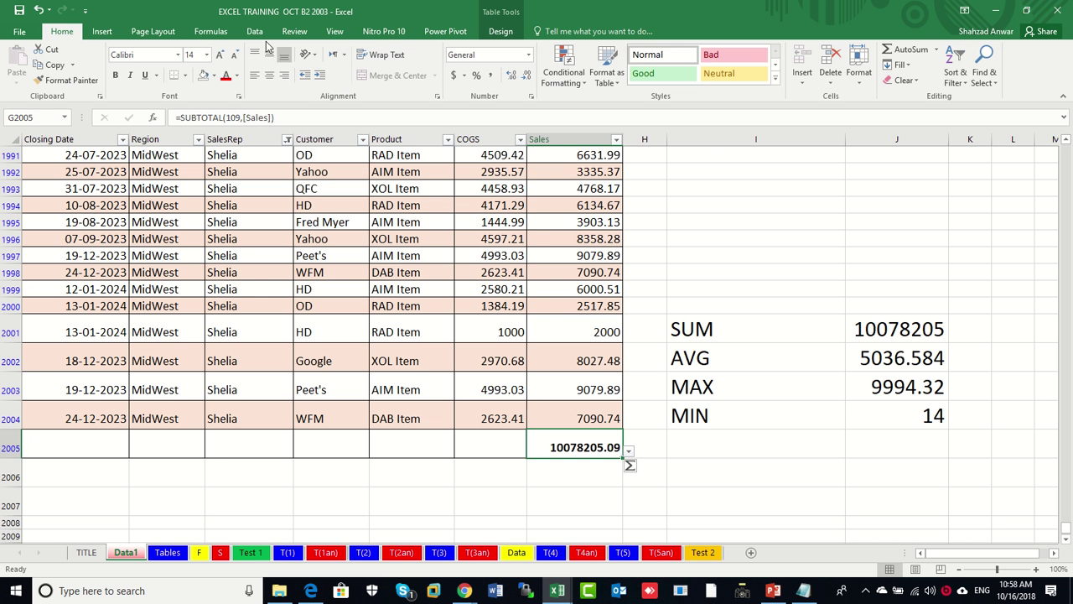
Review in Name Manager that sales_data refers to =Table8[Sales]
left_click(207, 33)
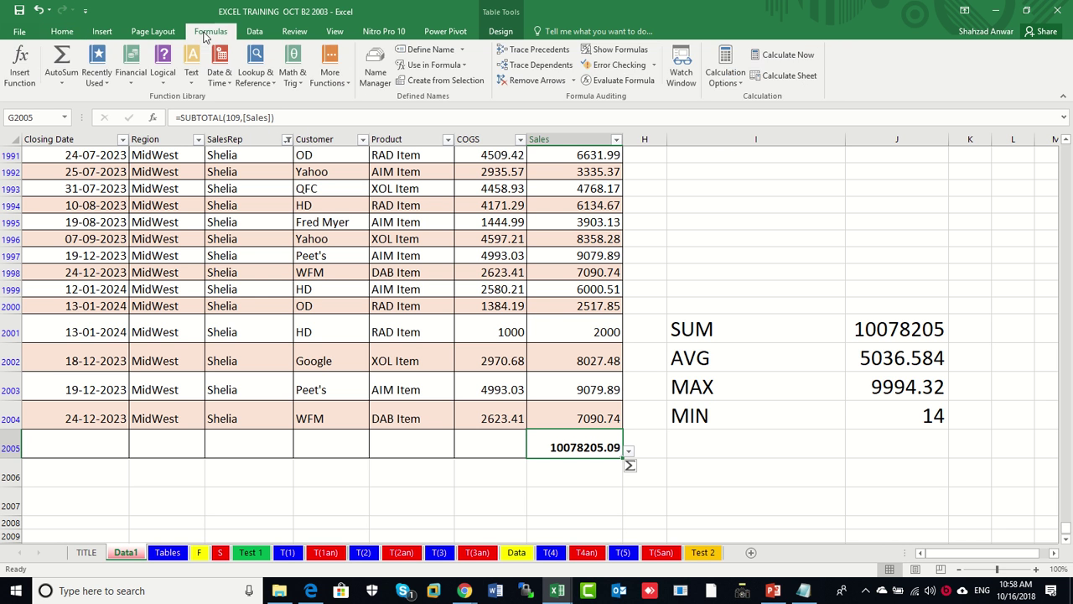
left_click(375, 67)
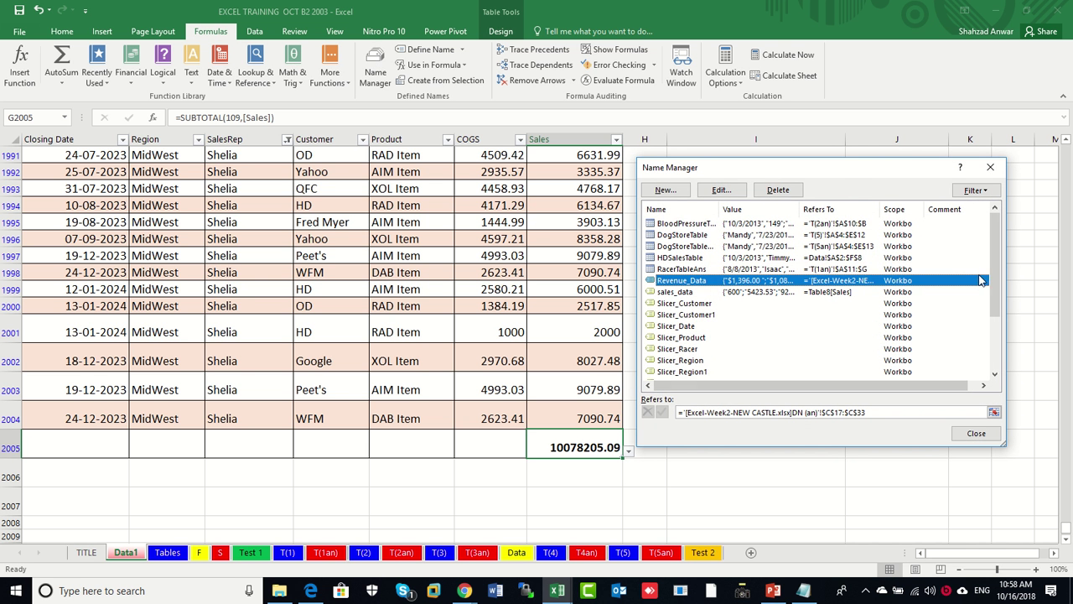
left_click_drag(998, 282, 1000, 345)
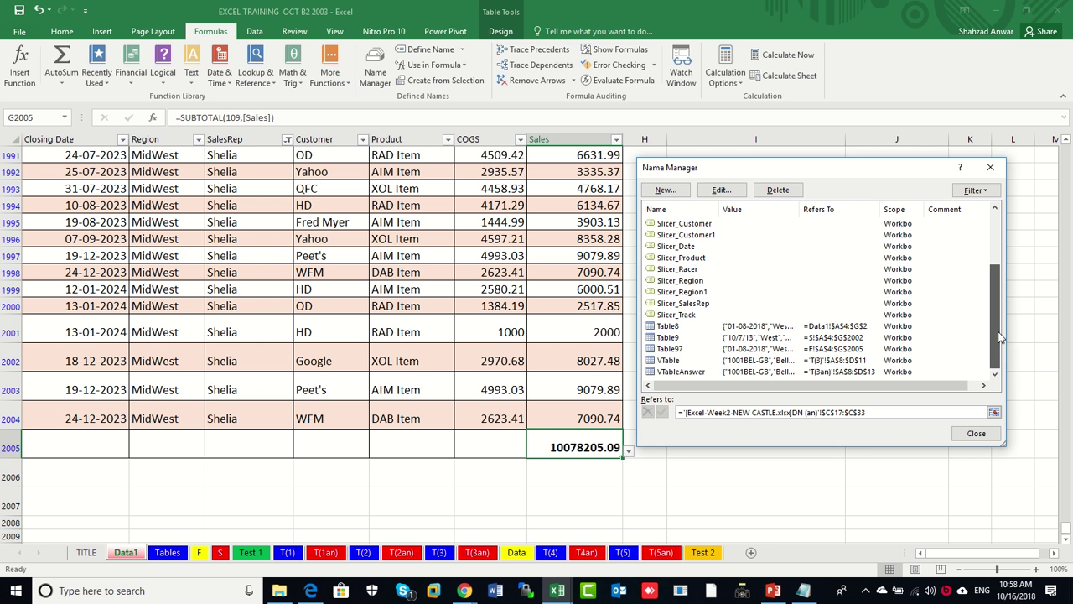
left_click_drag(999, 337, 995, 260)
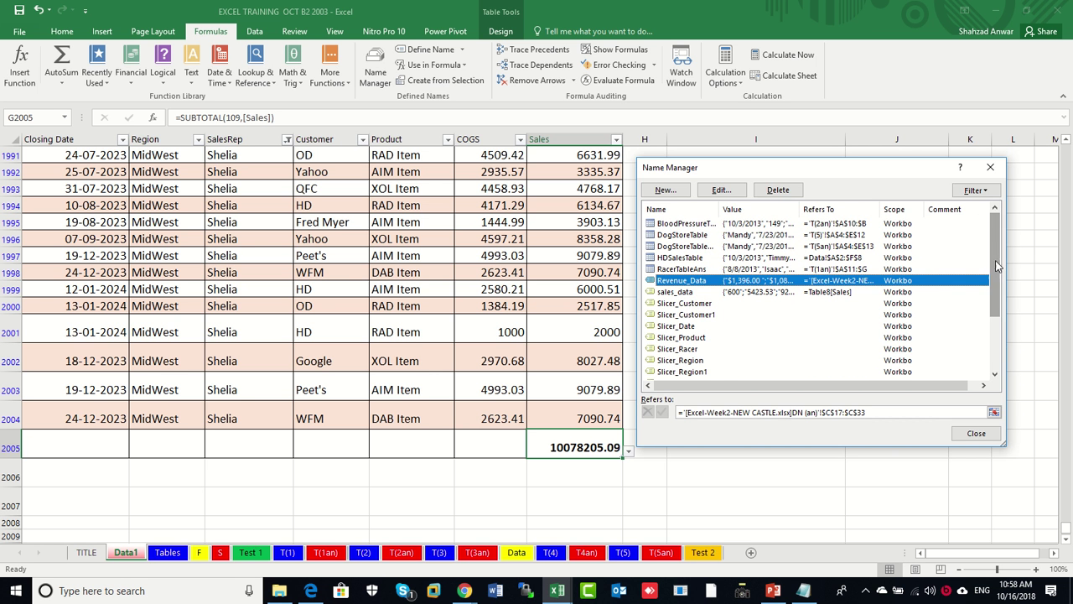
left_click(976, 432)
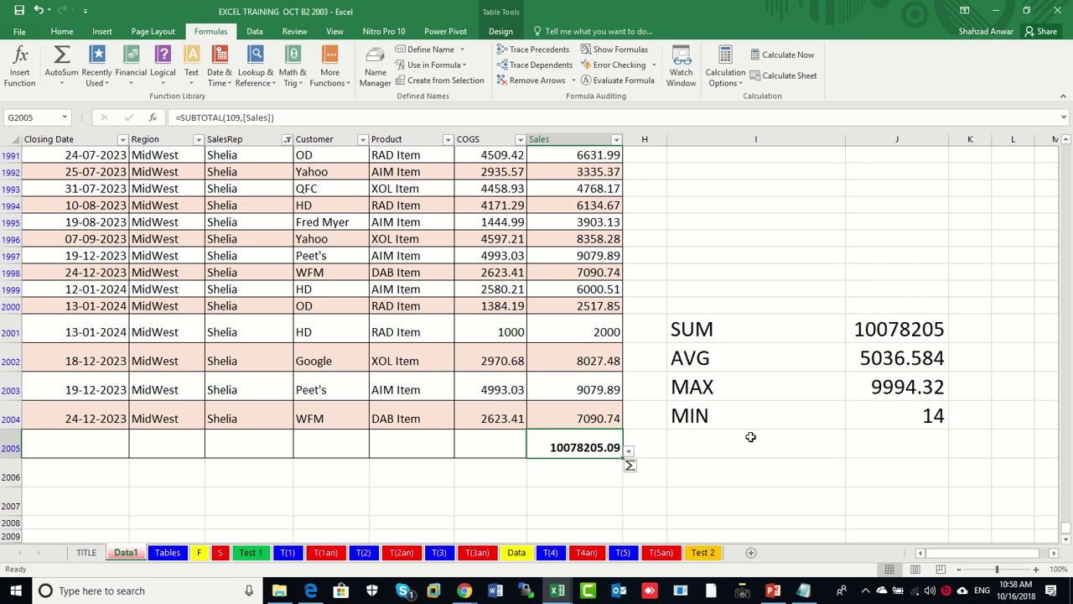
left_click(710, 291)
Enter =SUM(sales_data) in I18, inserting sales_data from Use in Formula
key("ctrl+Up")
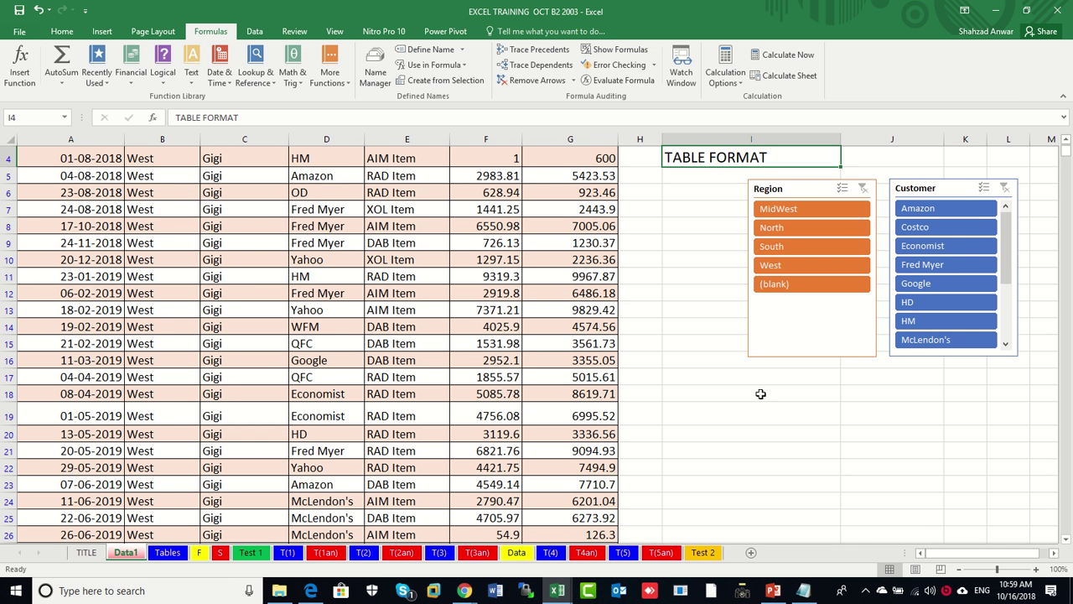
left_click(705, 395)
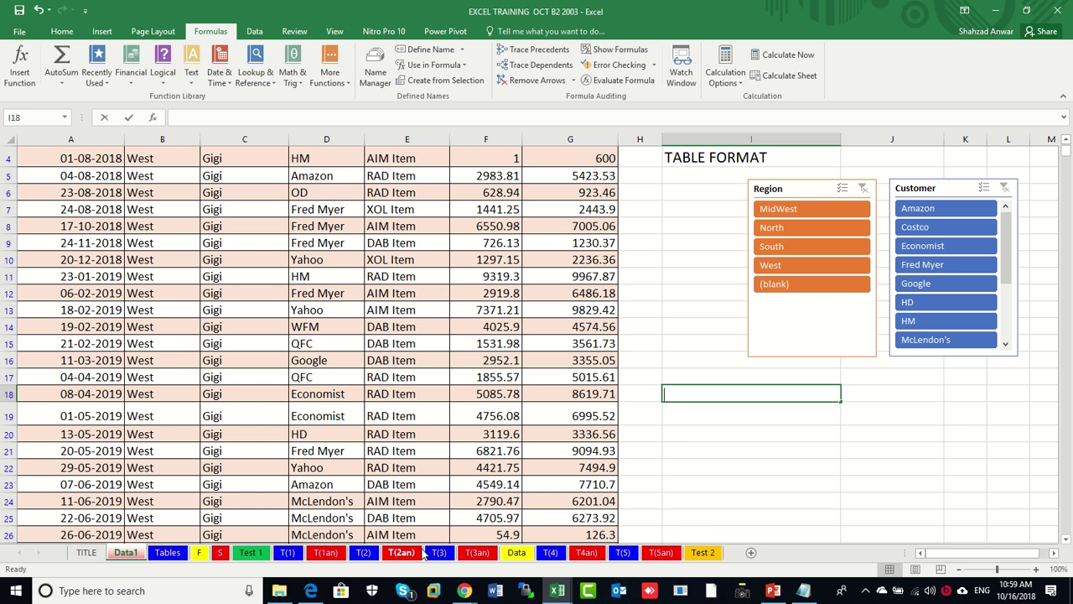
type("=sum")
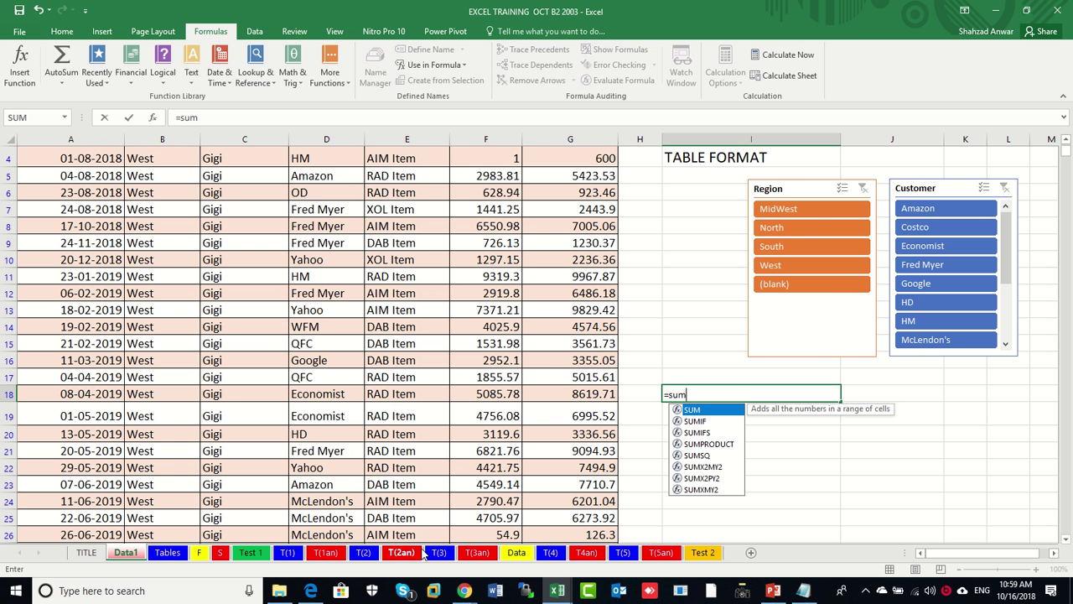
type("(")
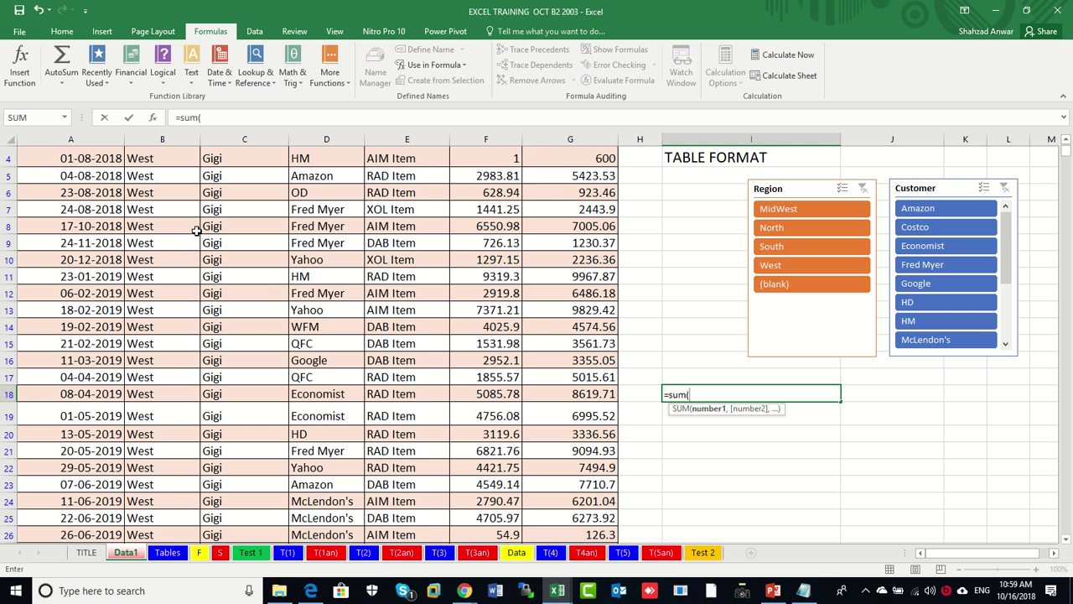
left_click(466, 66)
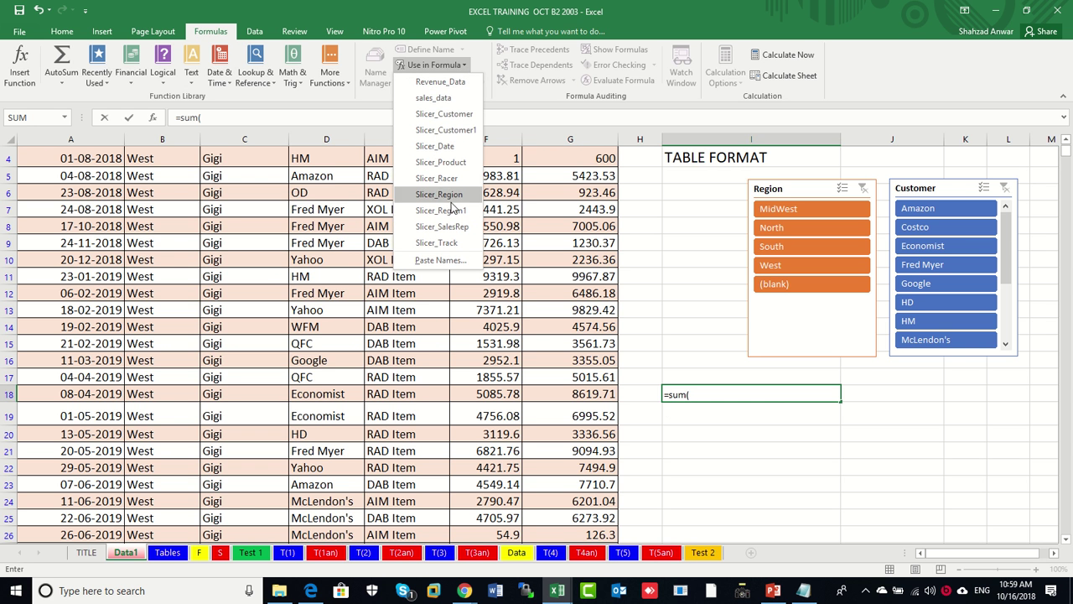
left_click(436, 98)
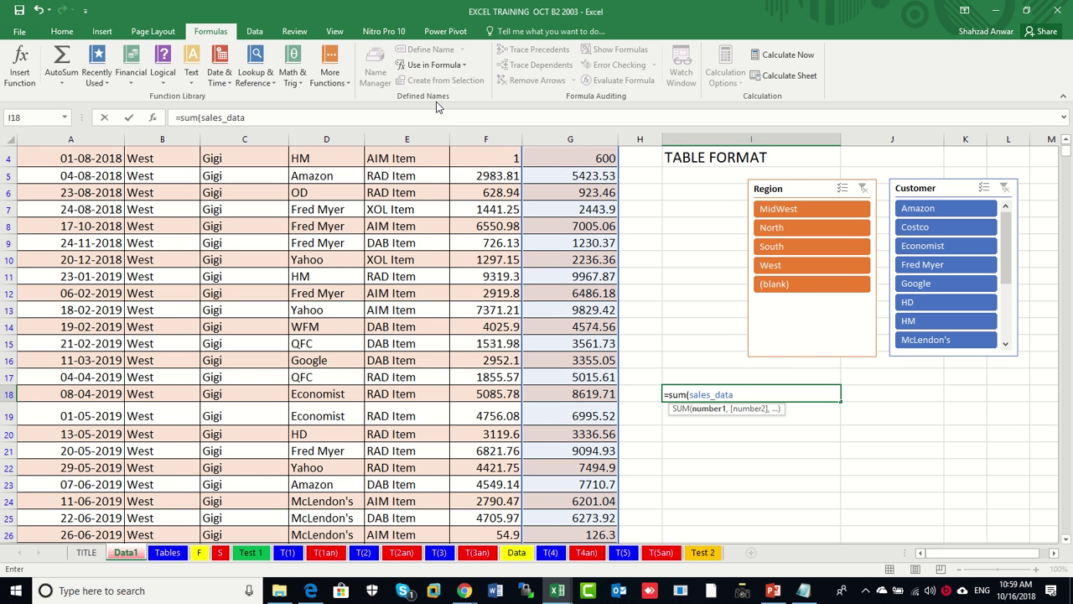
key("Return")
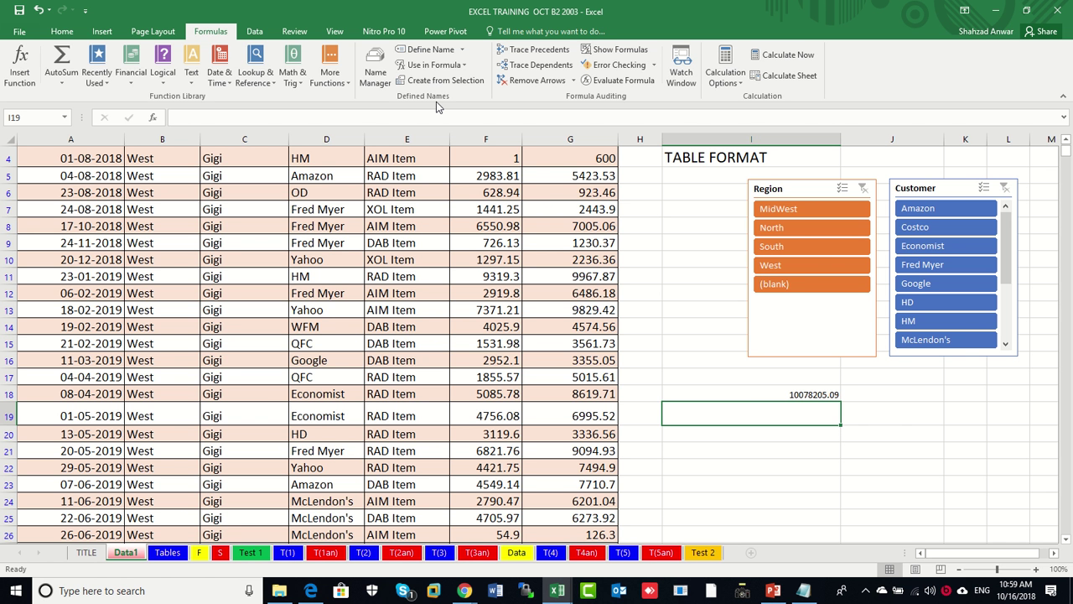
left_click(781, 395)
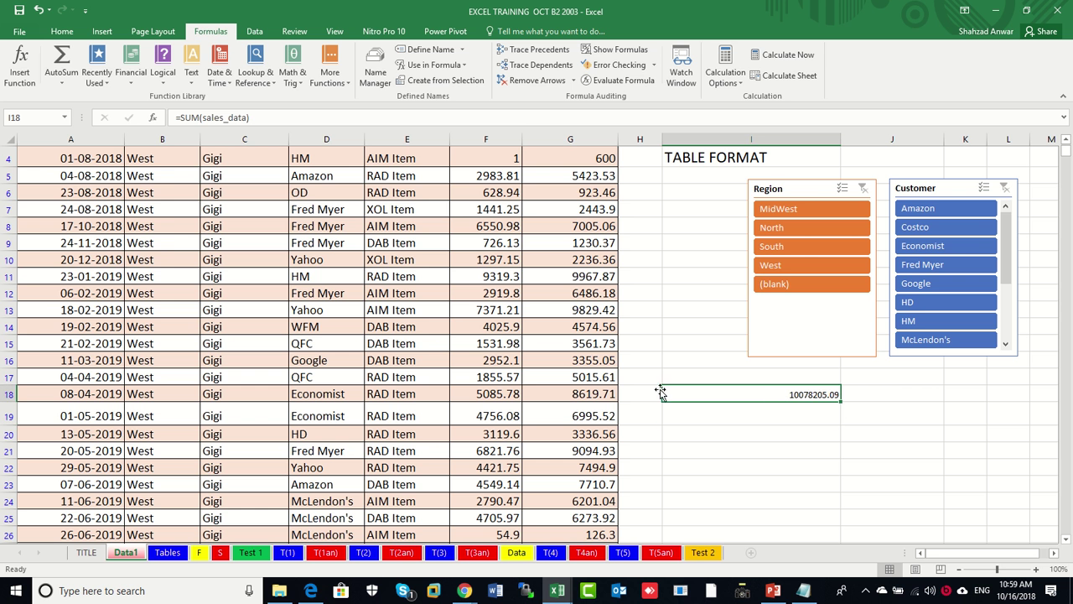
left_click(98, 89)
left_click(131, 85)
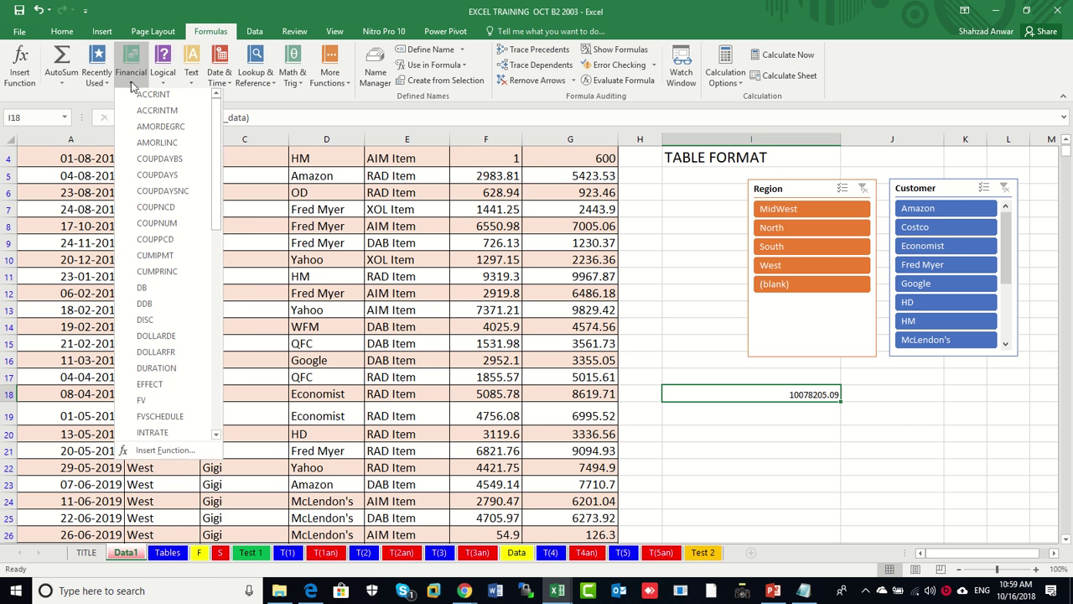
left_click(164, 87)
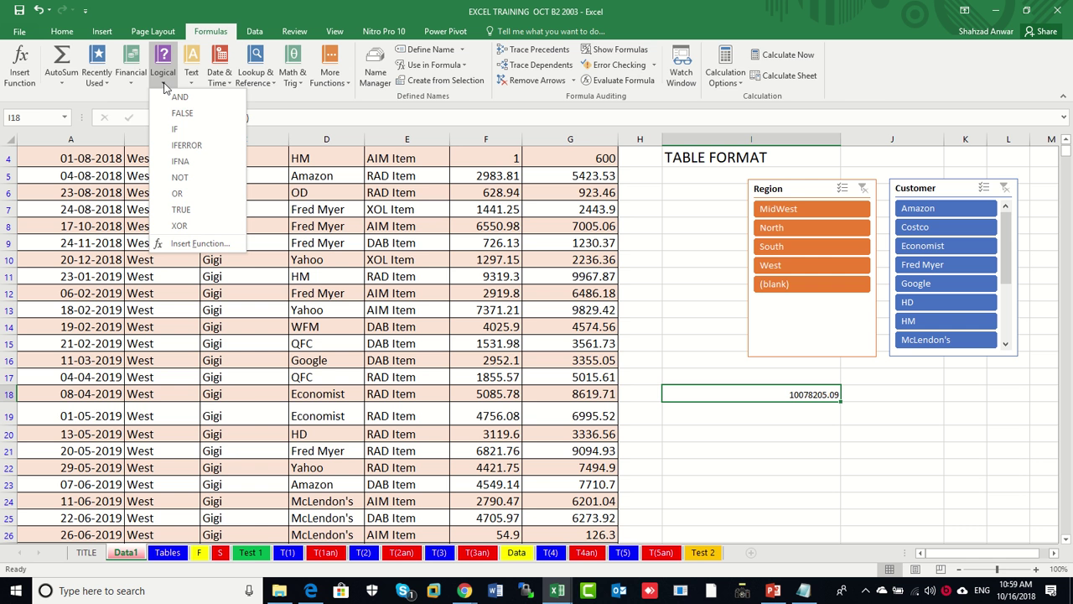
left_click(102, 33)
left_click(63, 34)
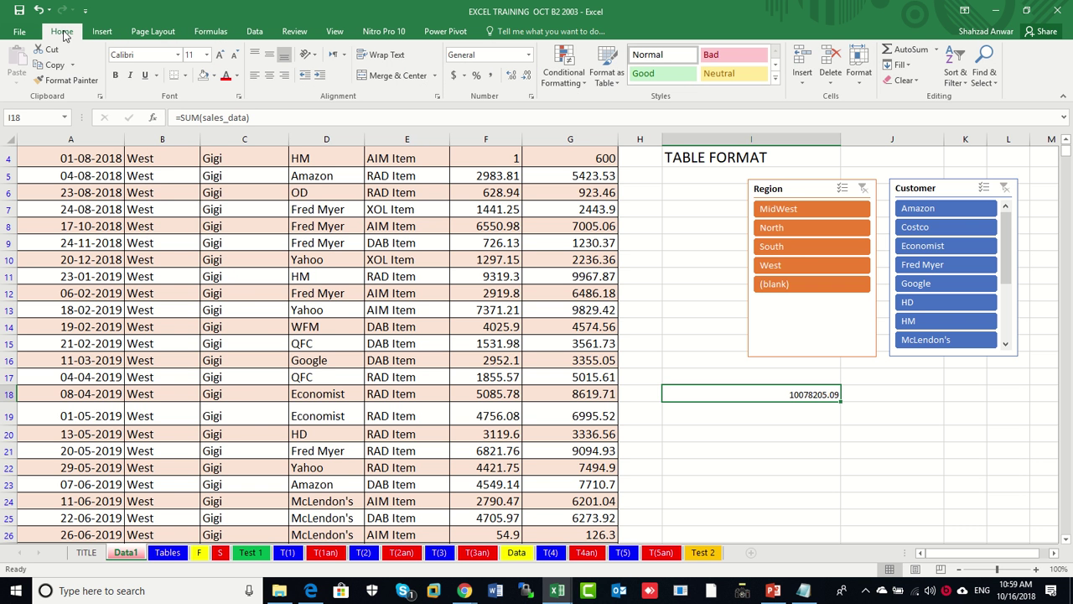
Go to the TITLE sheet with the training title and sponsor logos
left_click(87, 552)
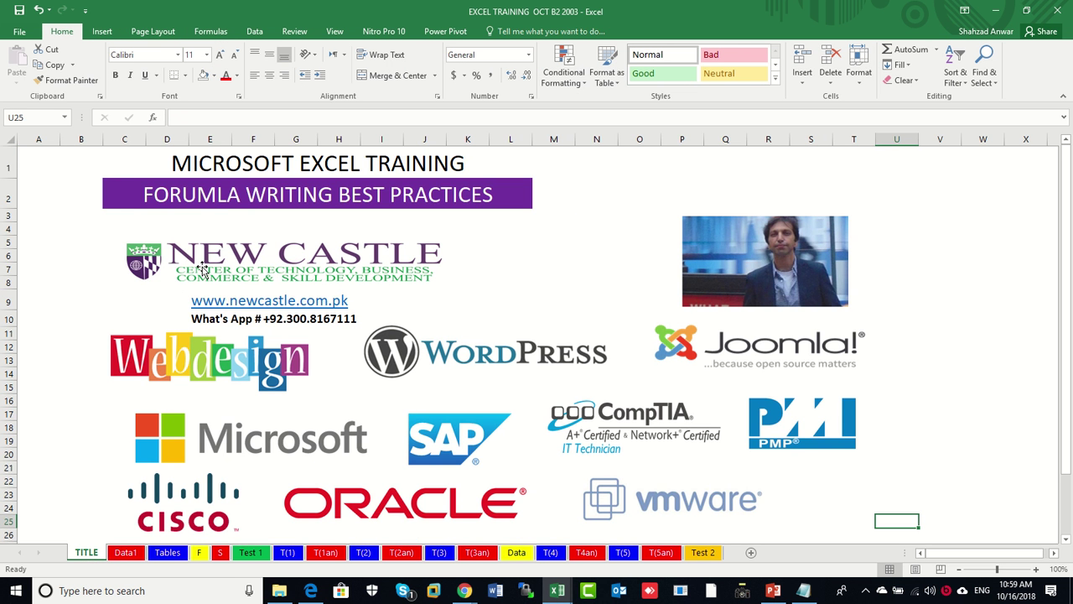